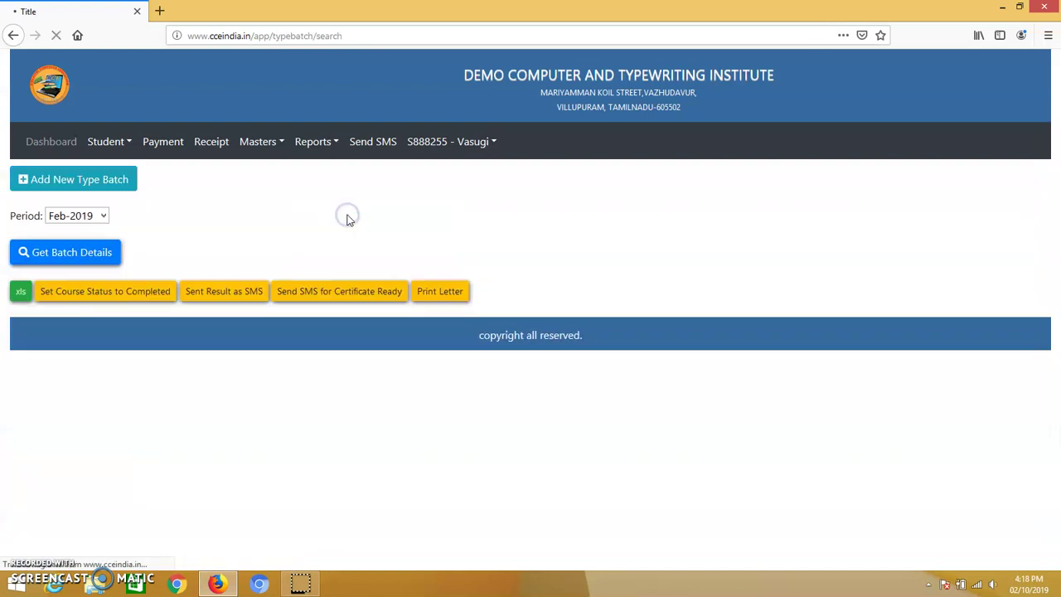
Start a new typewriting batch with its period set to Feb-2024.
click(102, 218)
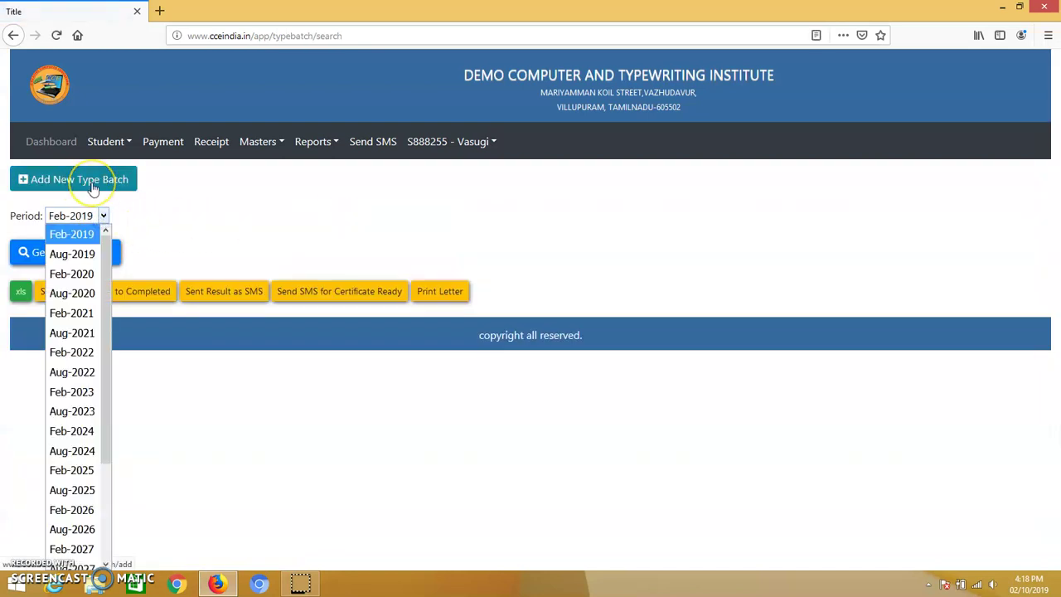
click(93, 186)
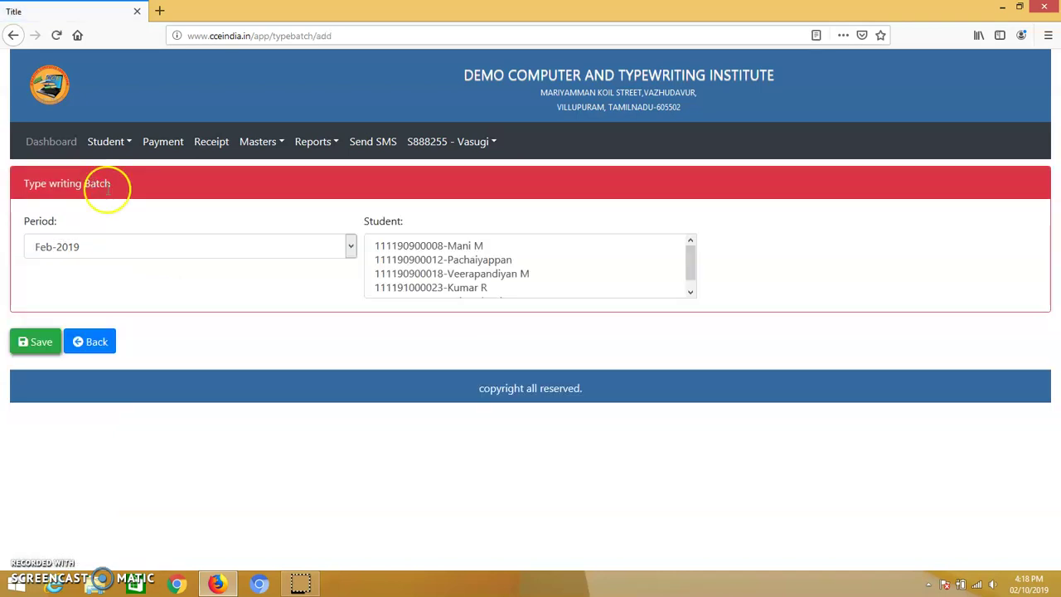
click(244, 246)
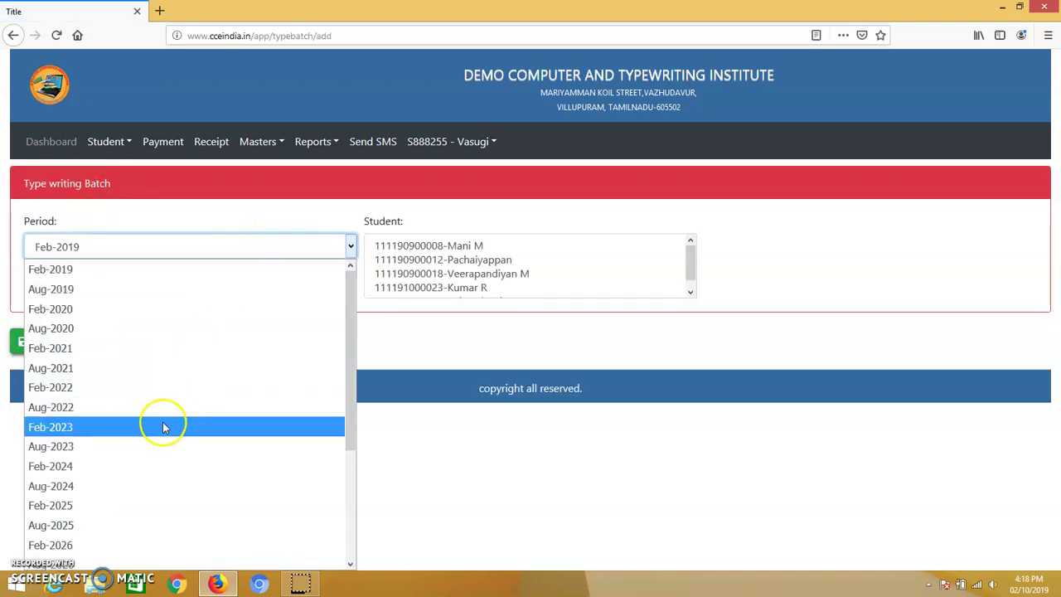
click(158, 464)
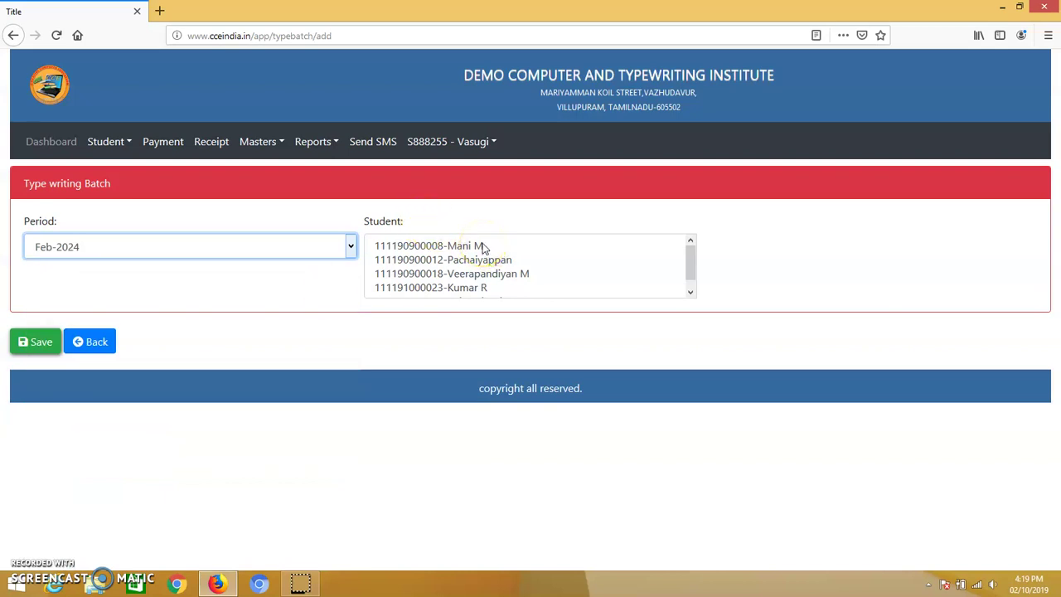
Select the first, second and fourth students for the batch and save it.
click(461, 178)
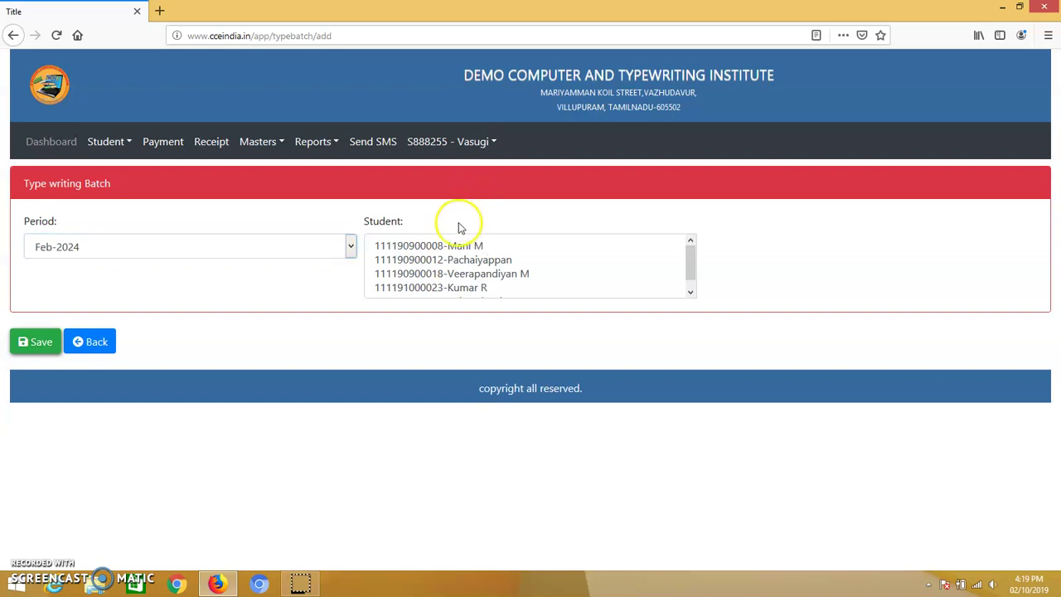
click(461, 247)
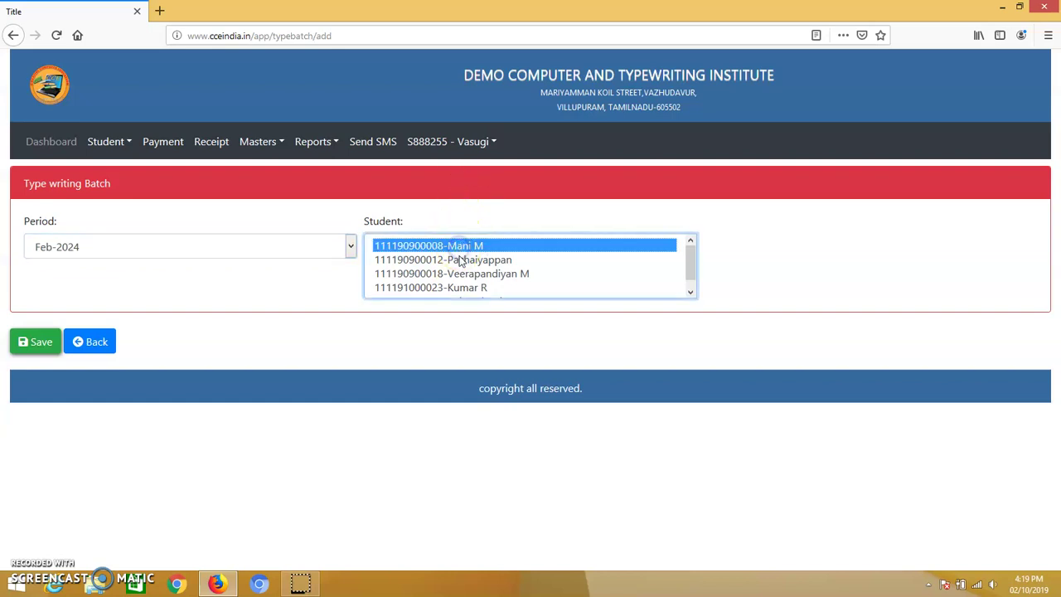
ctrl+click(456, 259)
ctrl+click(461, 287)
click(691, 262)
mouse_move(693, 263)
mouse_down()
mouse_move(693, 274)
mouse_move(693, 263)
mouse_up()
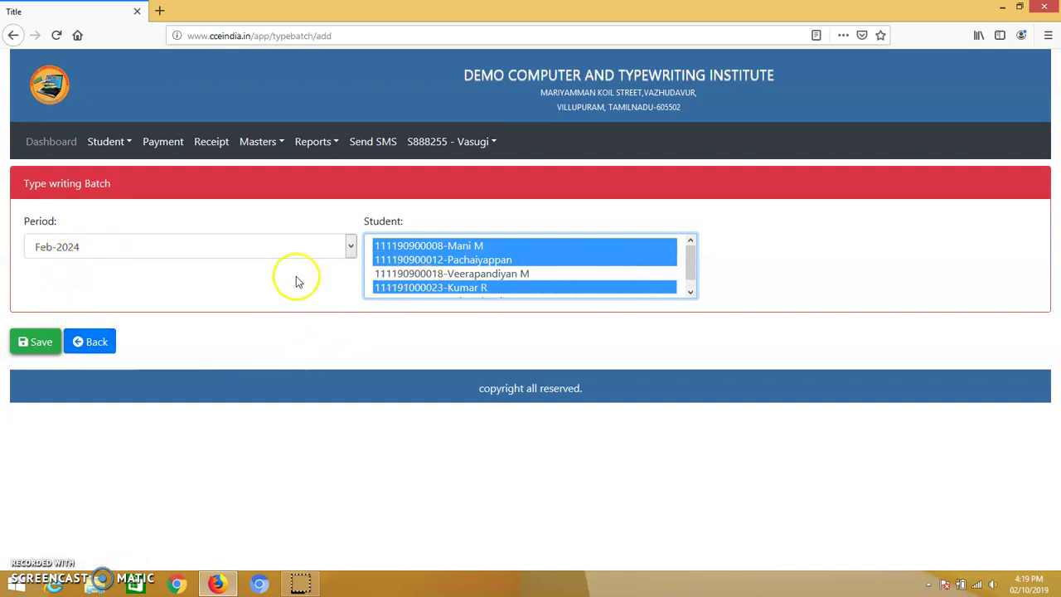
click(38, 349)
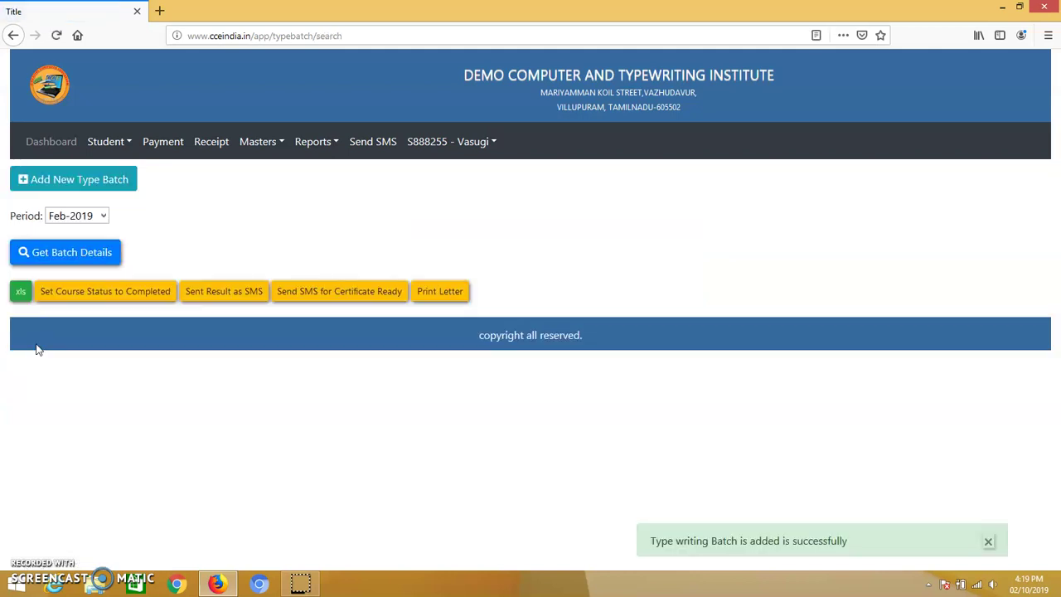
Load the Feb-2024 batch's student list, then begin the first student's certificate.
click(98, 216)
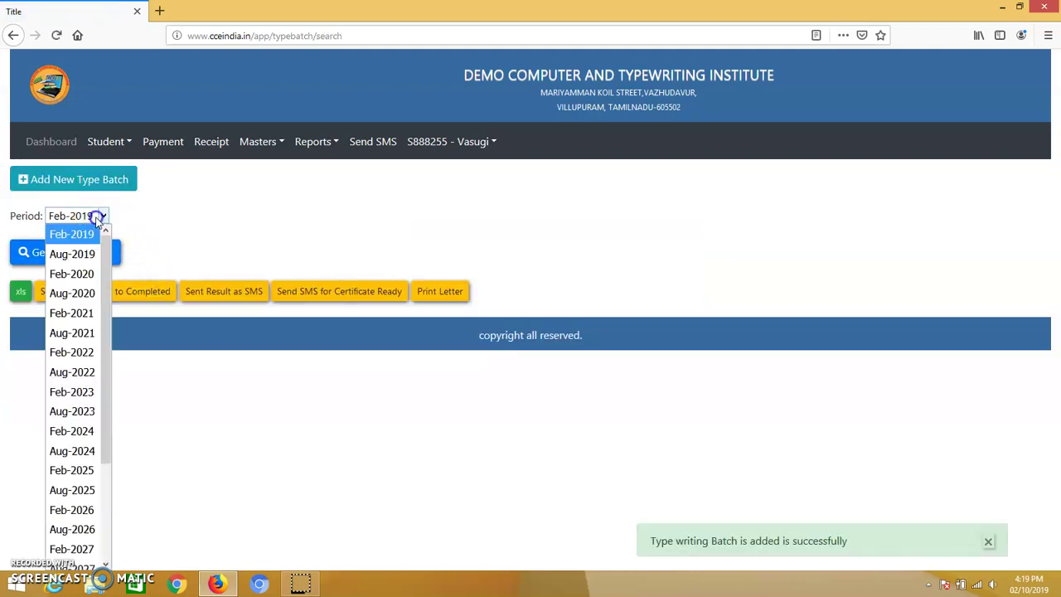
click(89, 431)
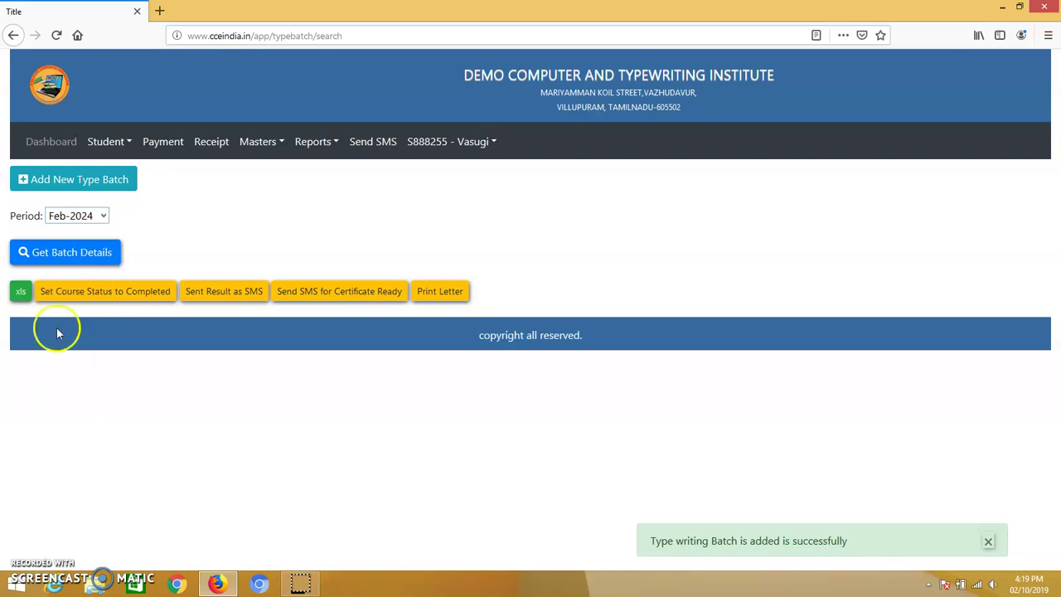
click(69, 257)
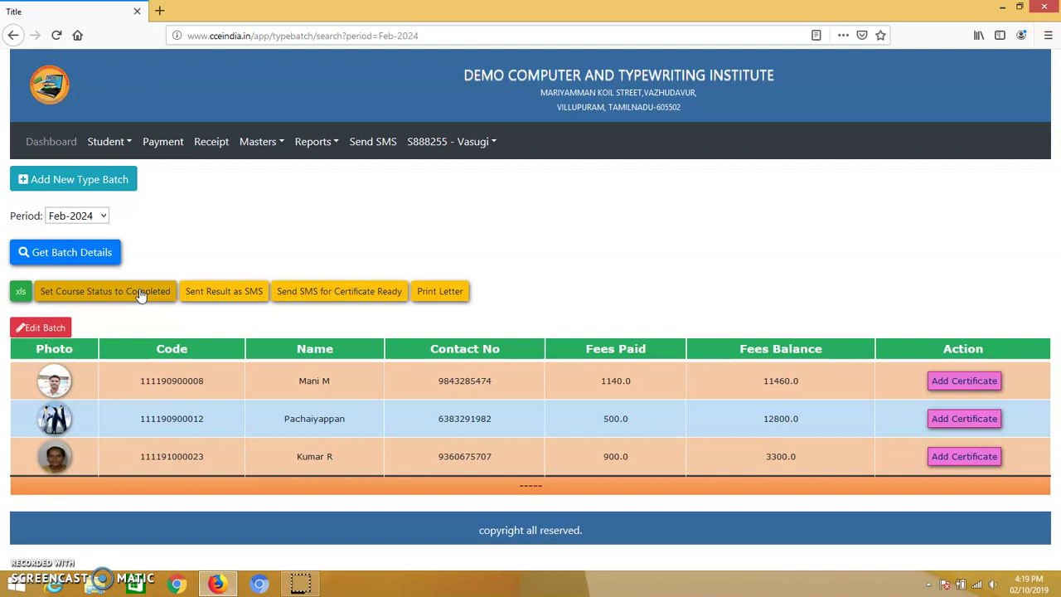
click(961, 382)
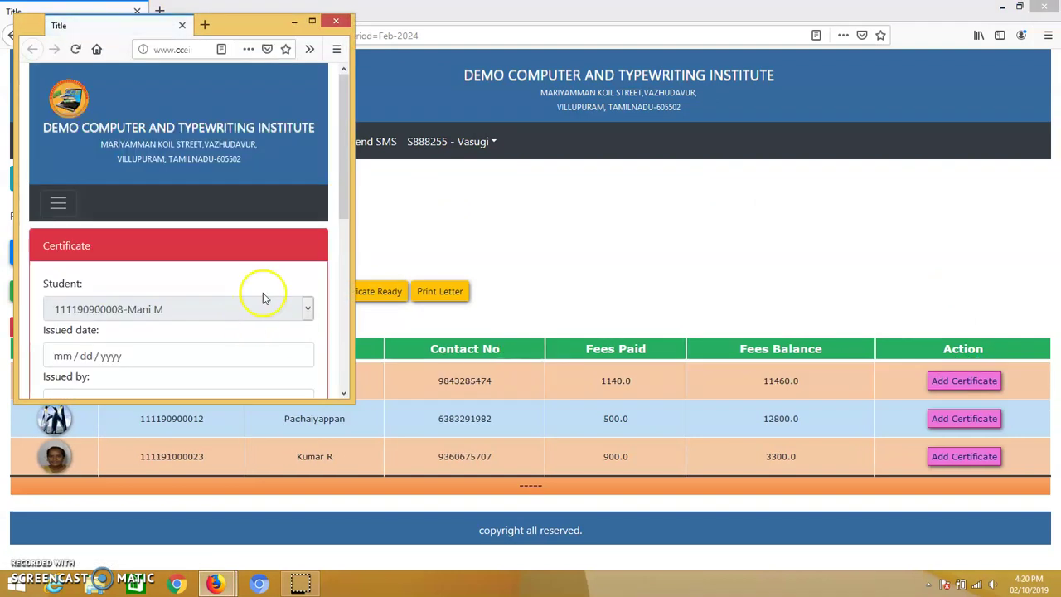
Save the first student's certificate with Second Class obtained and close the popup.
drag(348, 166, 343, 301)
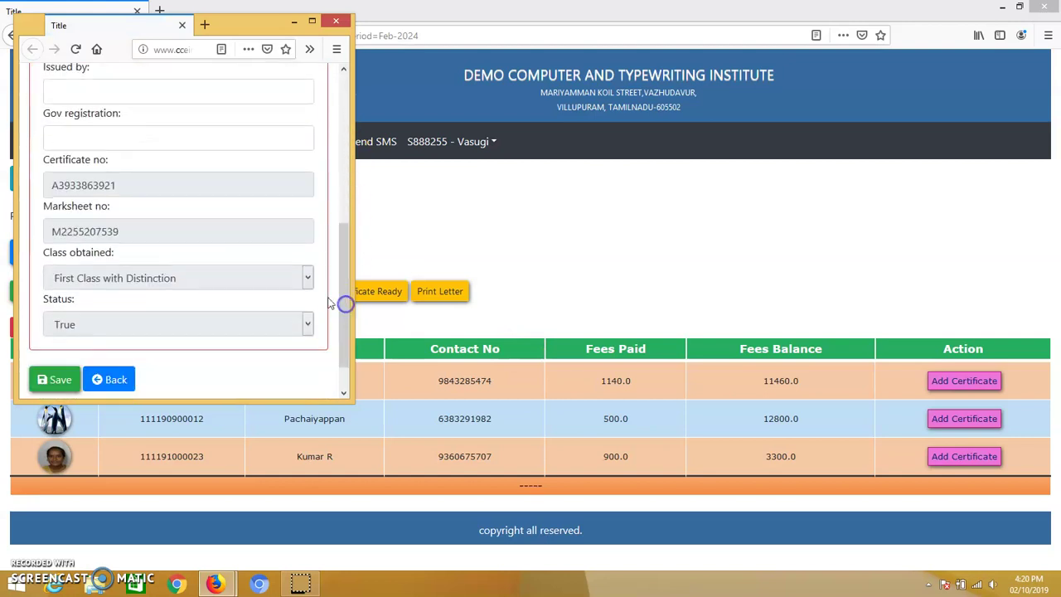
click(276, 280)
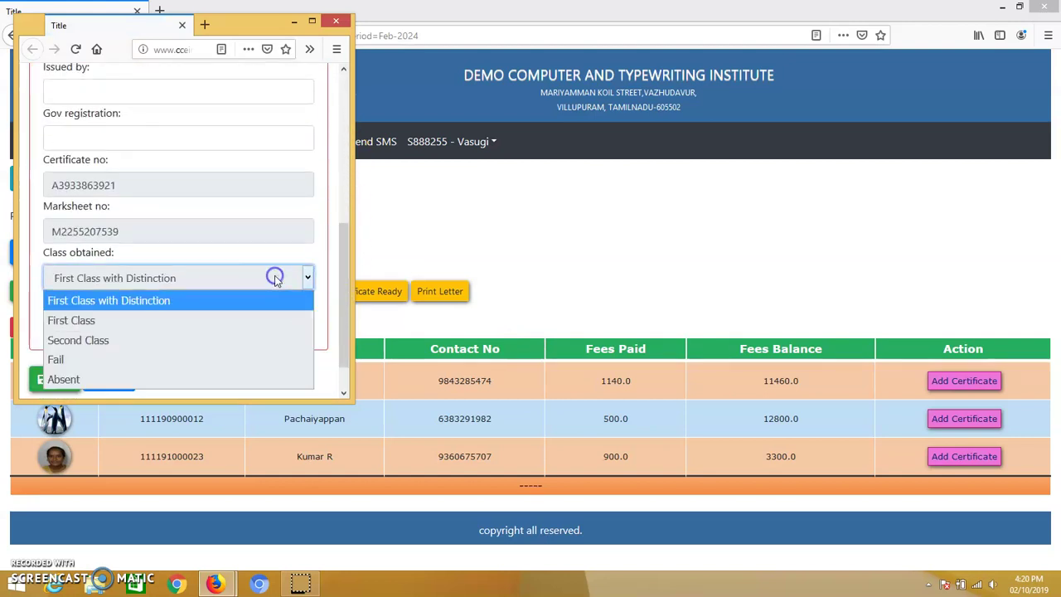
click(199, 338)
click(55, 380)
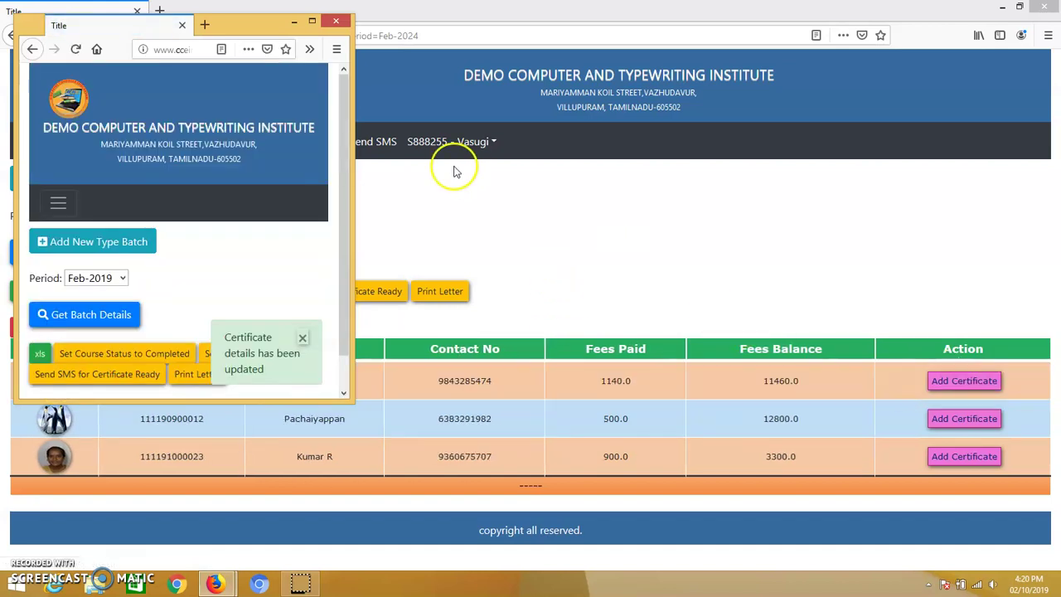
click(334, 22)
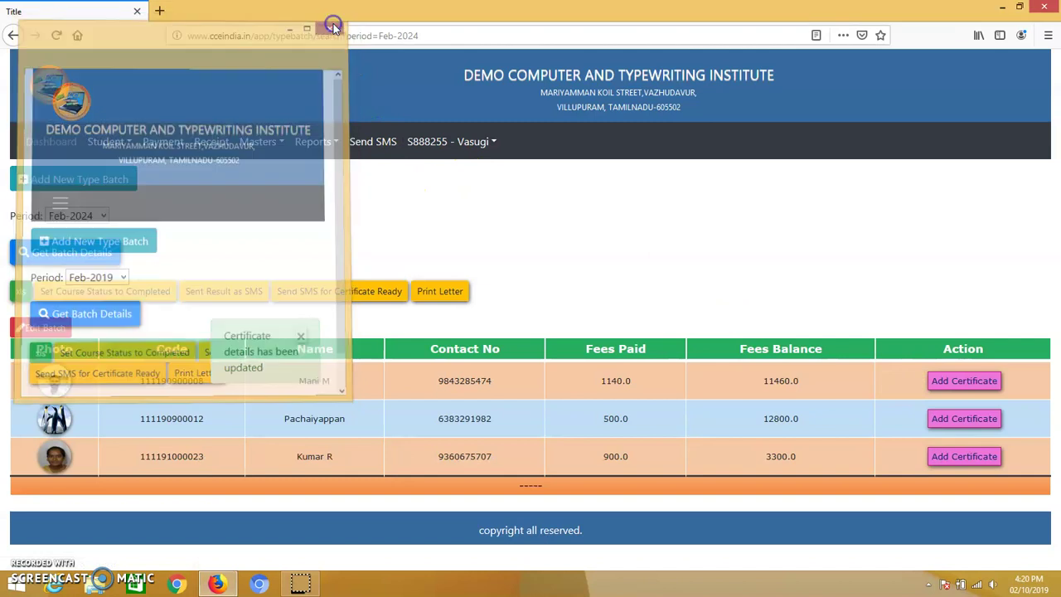
Add the second student's certificate with First Class obtained, save, and close the popup.
click(977, 421)
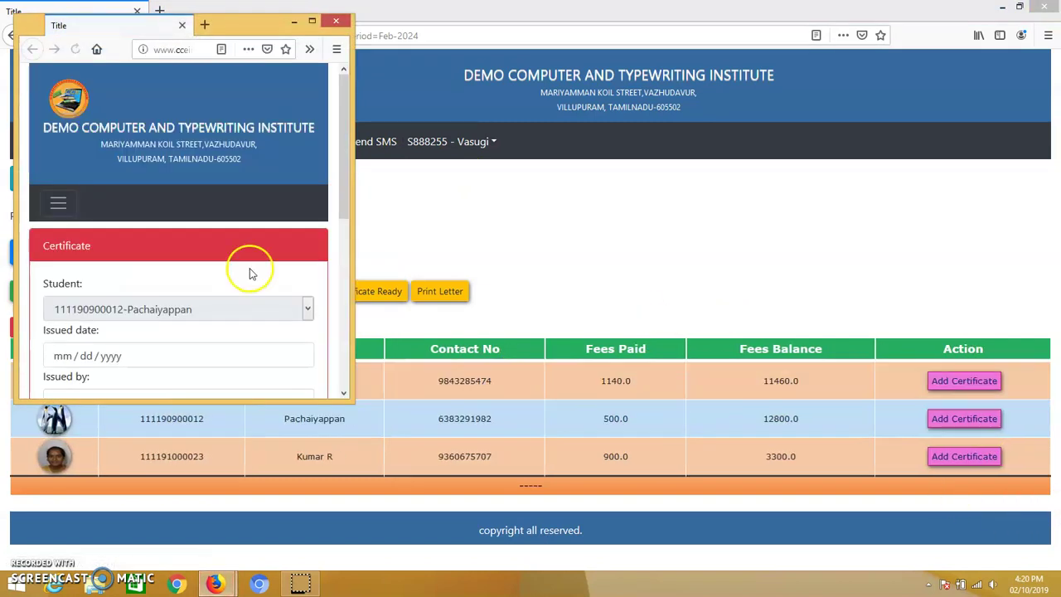
drag(345, 210, 346, 332)
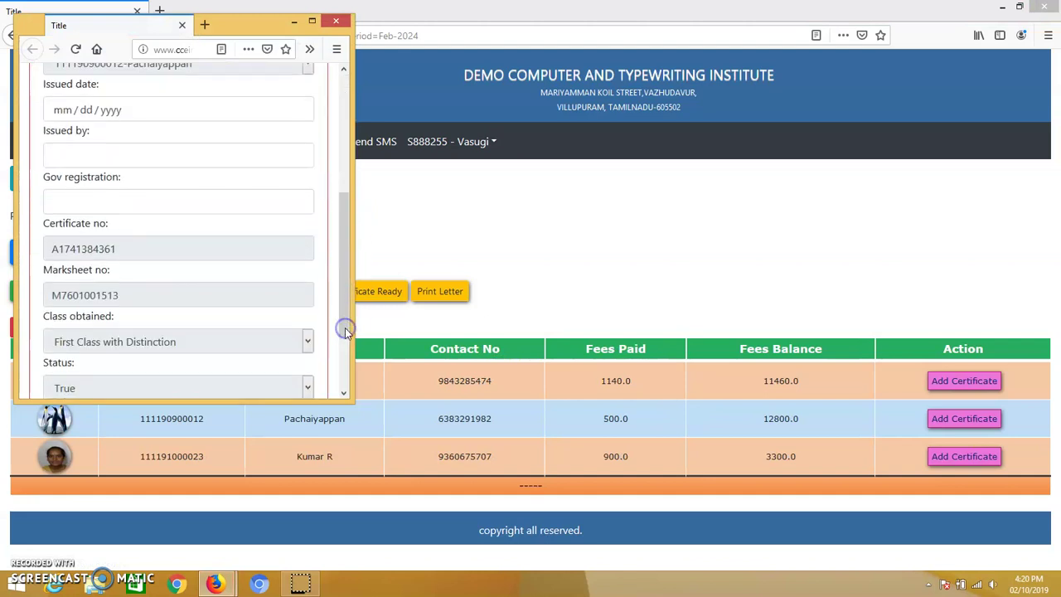
click(280, 342)
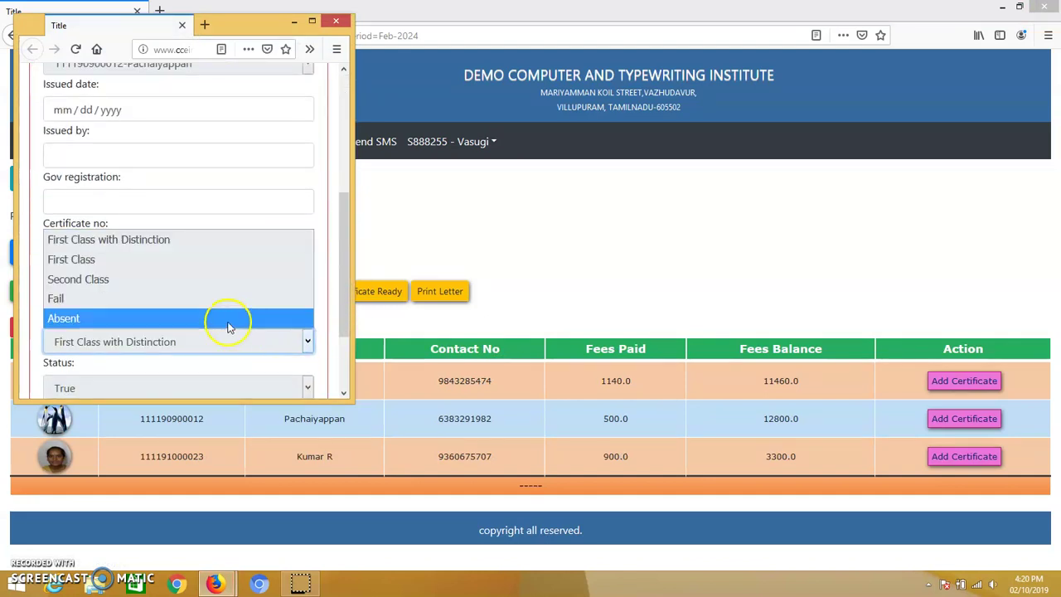
click(208, 263)
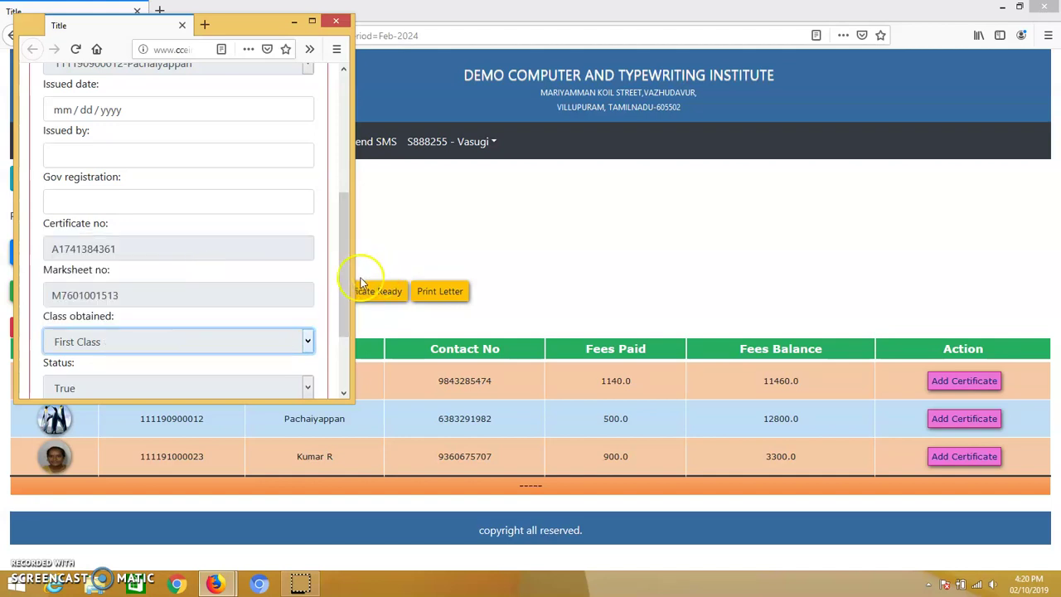
drag(346, 280, 336, 406)
click(55, 338)
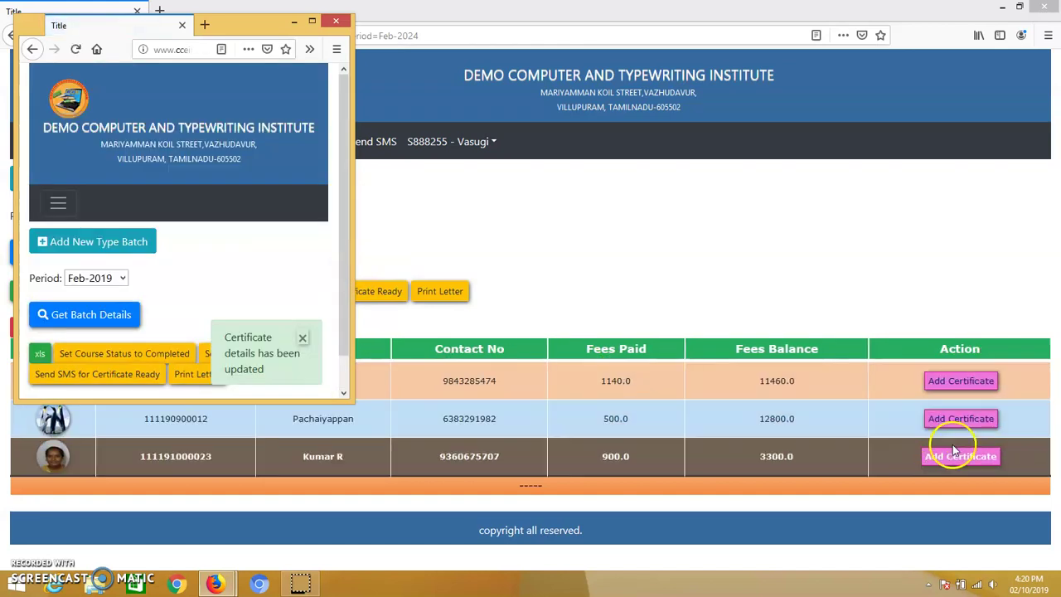
click(338, 25)
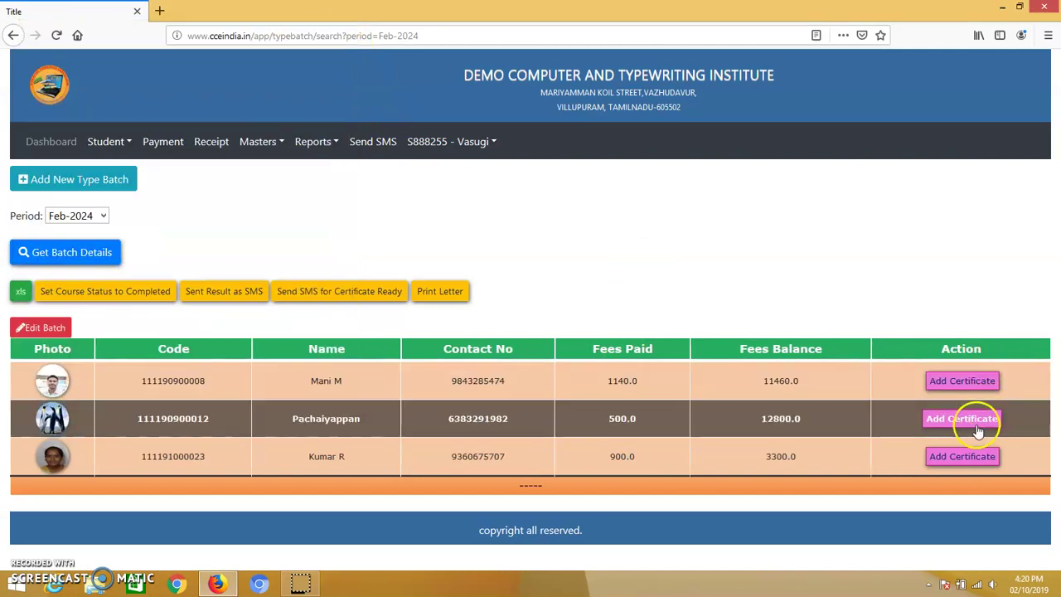
Add the third student's certificate with First Class obtained, save, and close the popup.
click(967, 456)
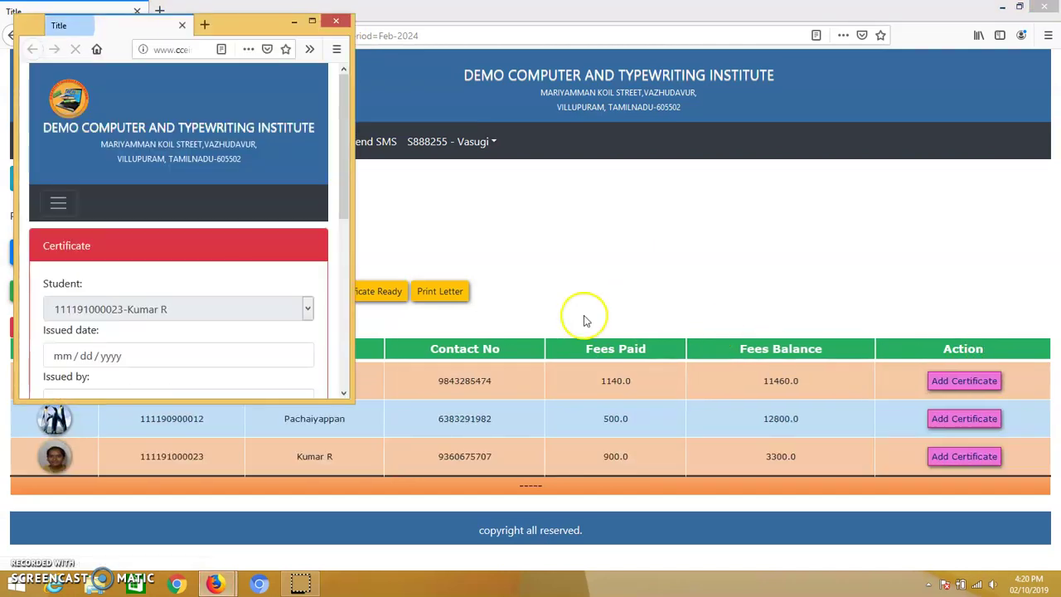
drag(348, 190, 356, 299)
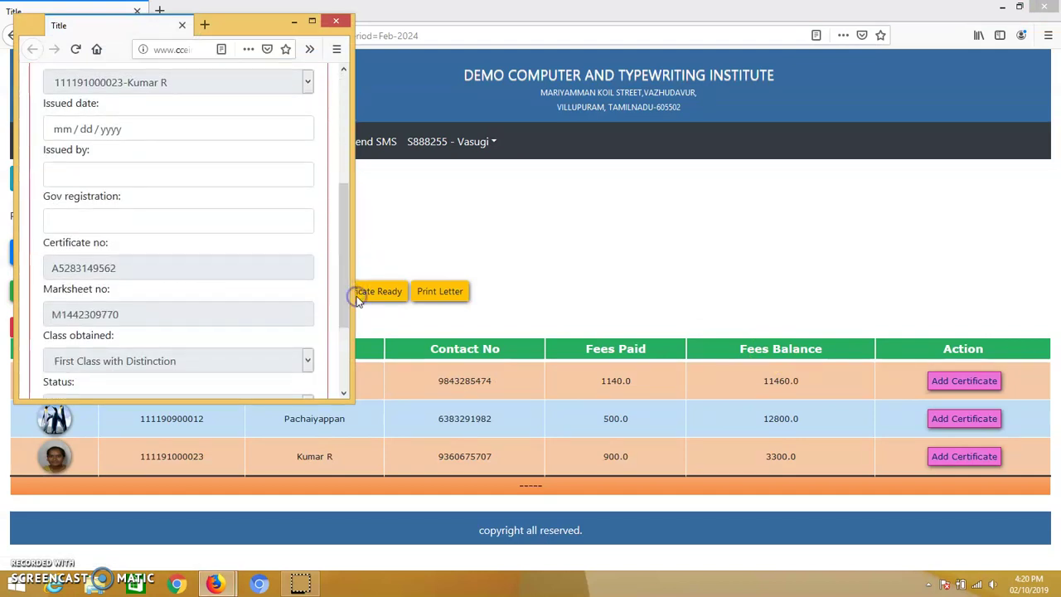
click(163, 217)
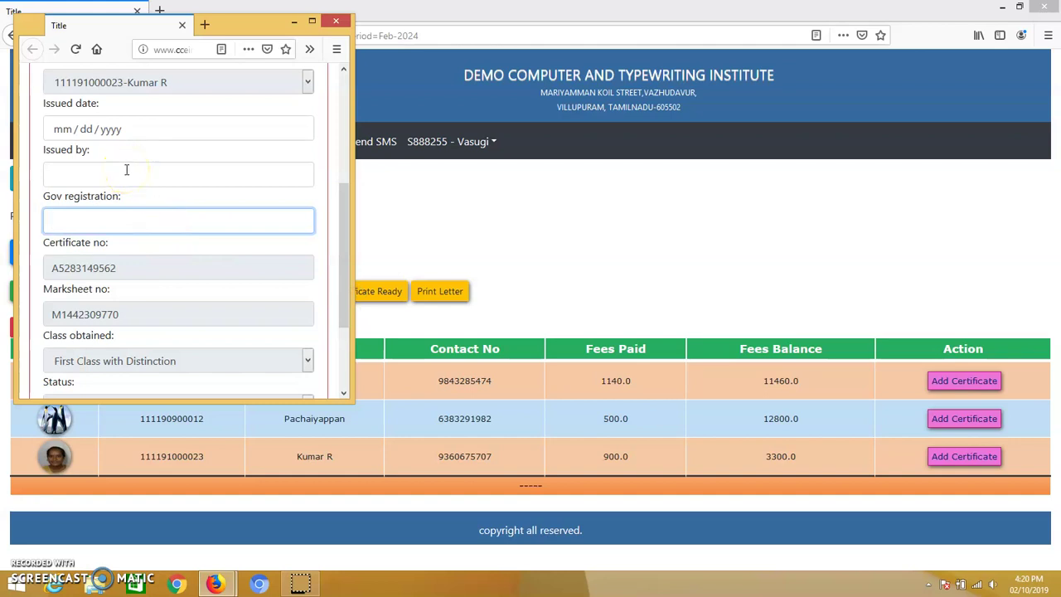
click(126, 170)
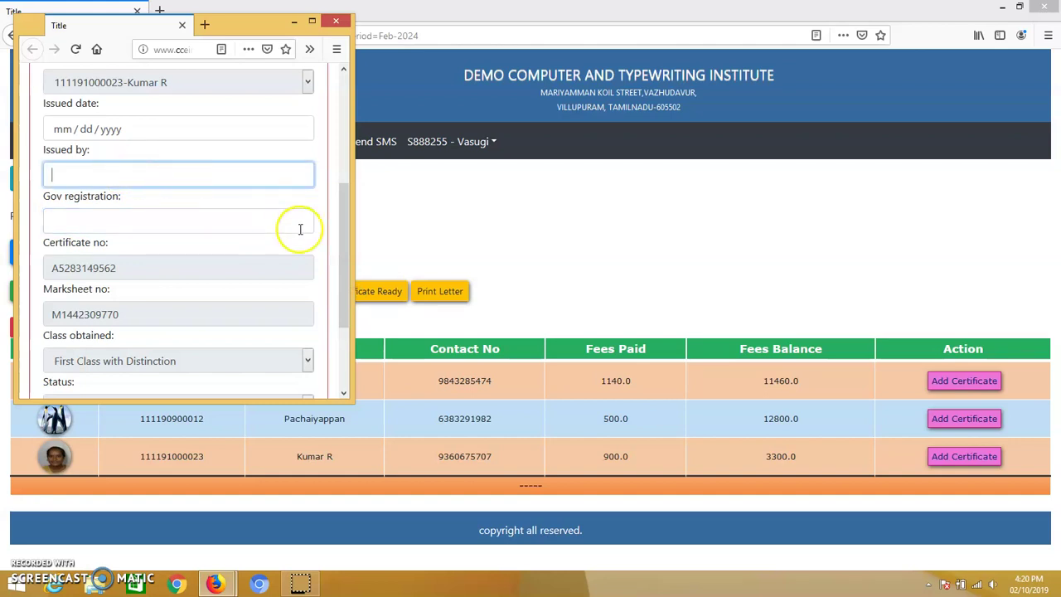
drag(348, 237, 348, 291)
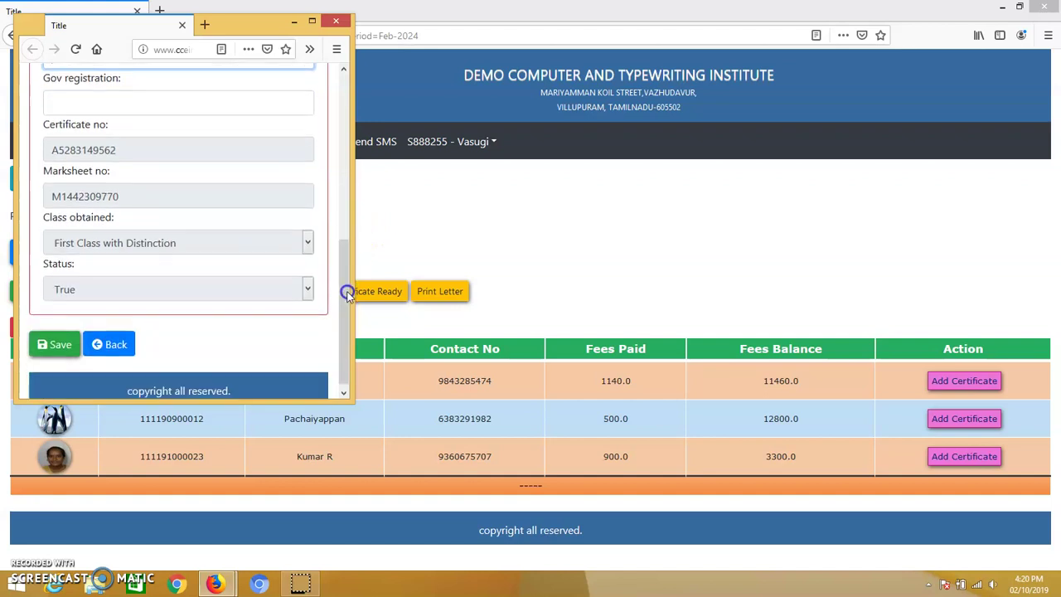
click(104, 246)
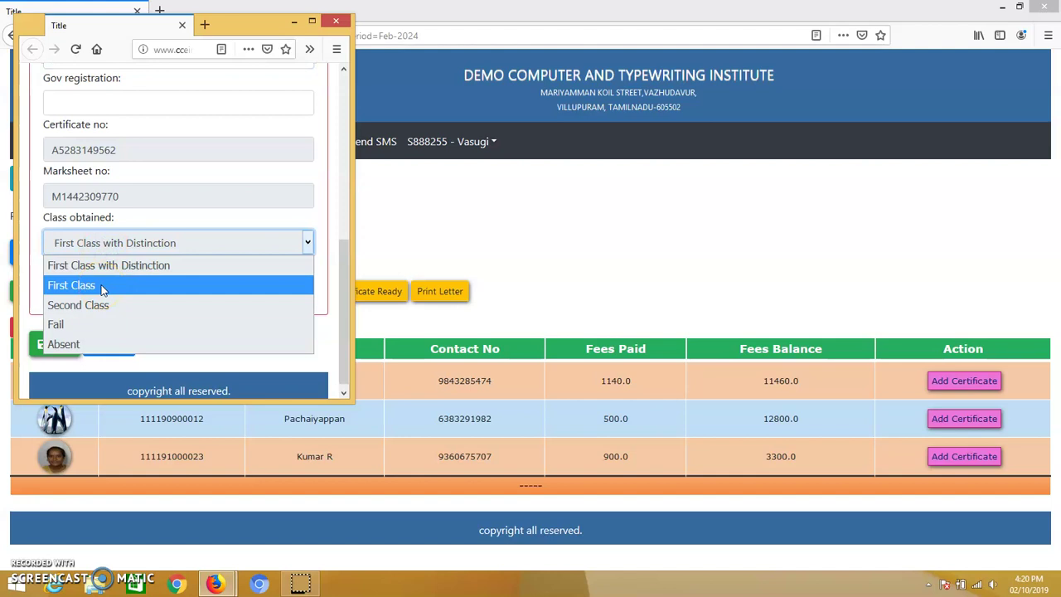
click(101, 285)
click(56, 350)
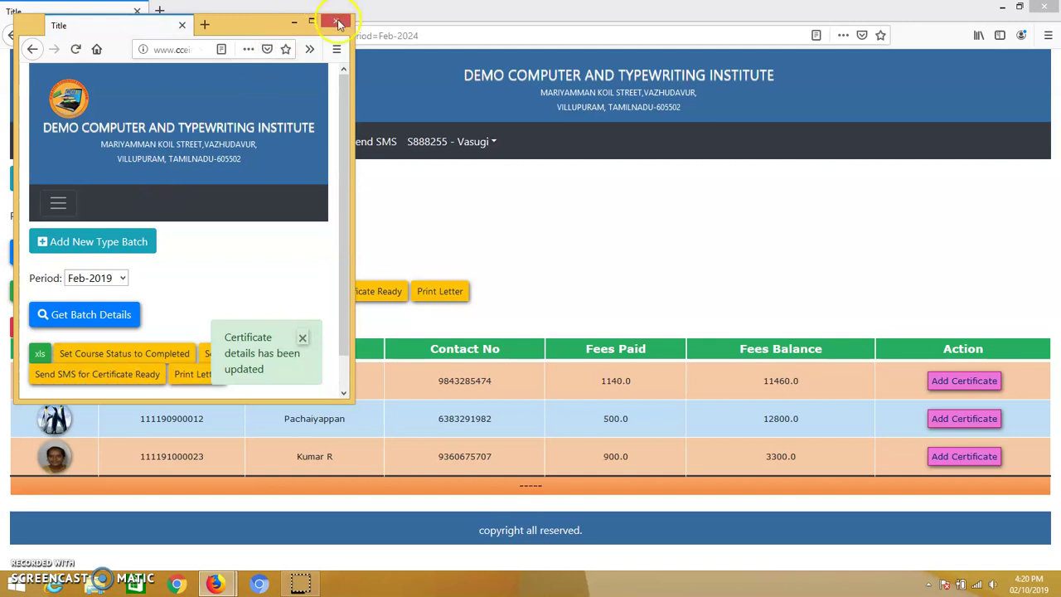
click(338, 22)
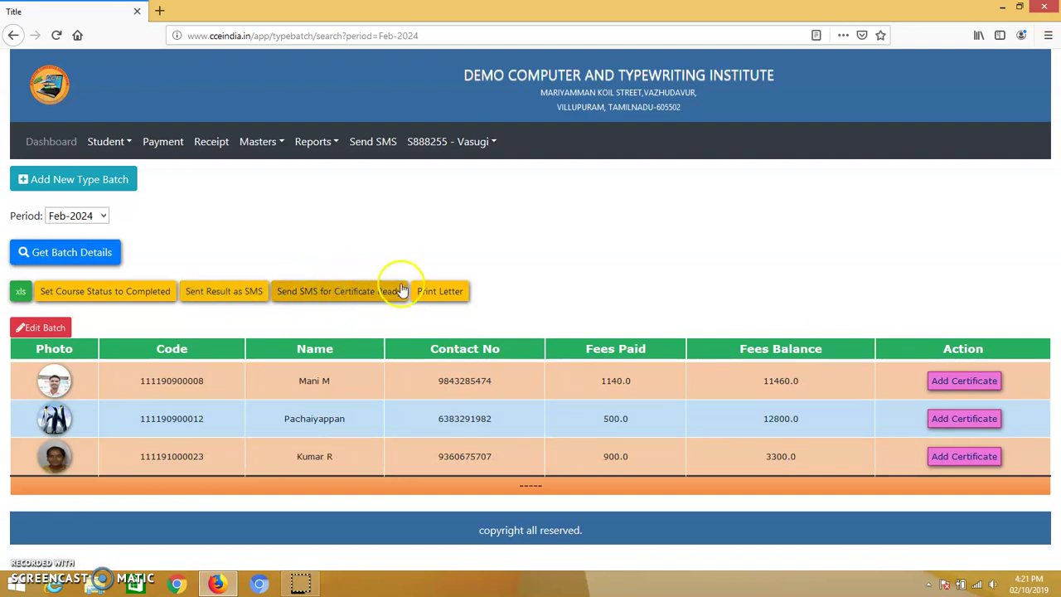
Open the batch's printable enquiry letter with Print Letter.
click(445, 292)
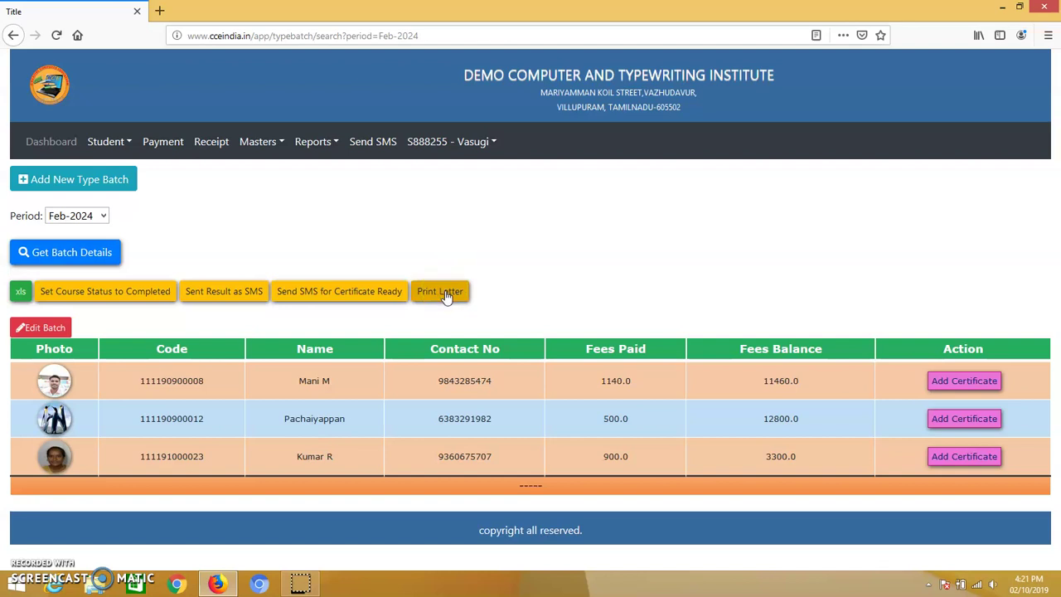
click(445, 292)
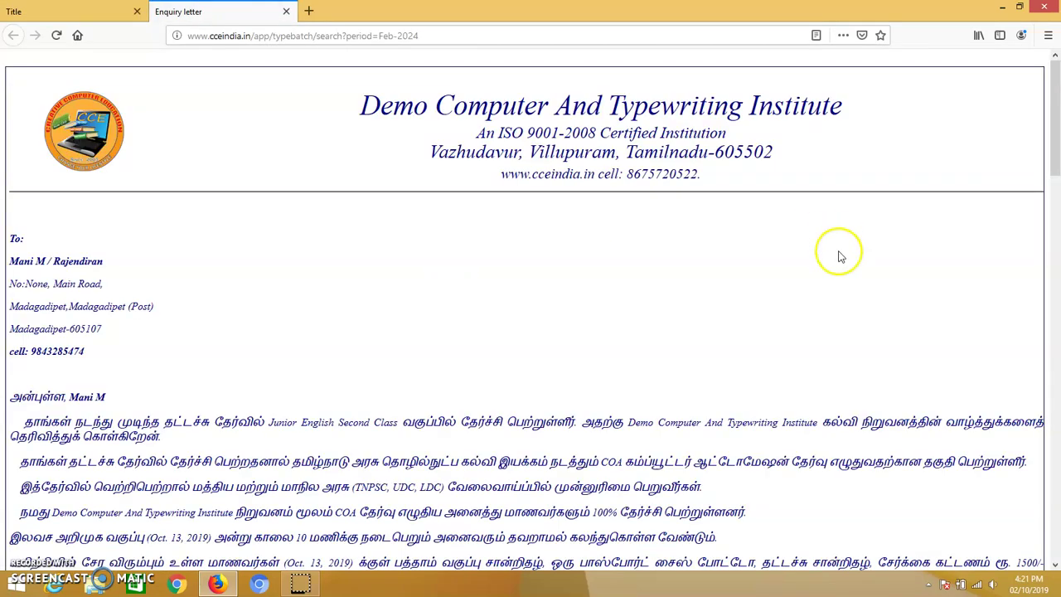
Scroll through the enquiry letters for the Feb-2024 students, then close that tab.
drag(1055, 145, 1047, 187)
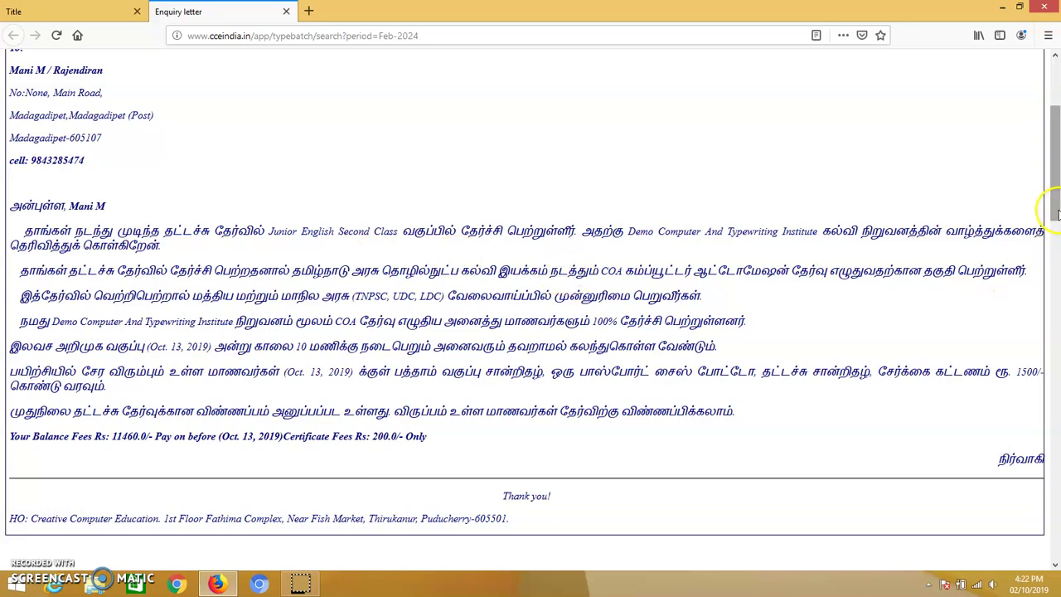
drag(1055, 211, 1029, 121)
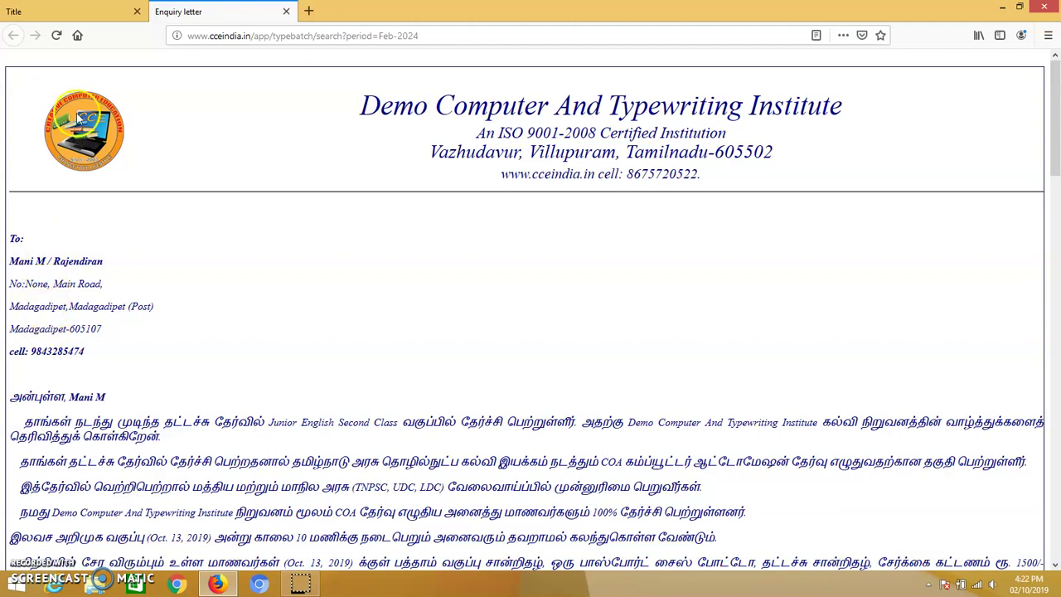
click(285, 12)
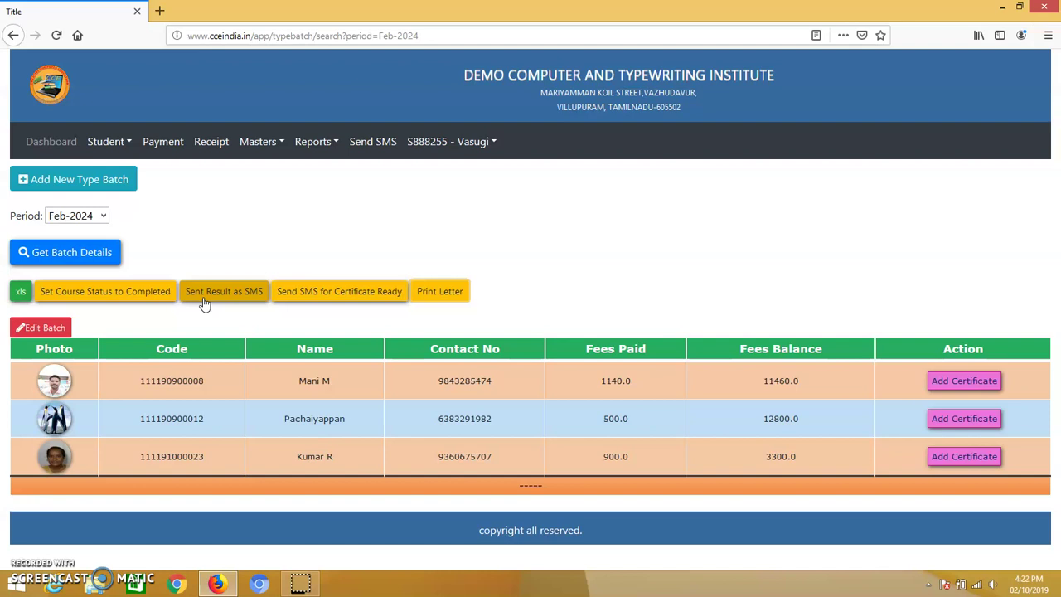
Send the certificate-ready SMS, then add the fourth student to the batch and save.
click(321, 297)
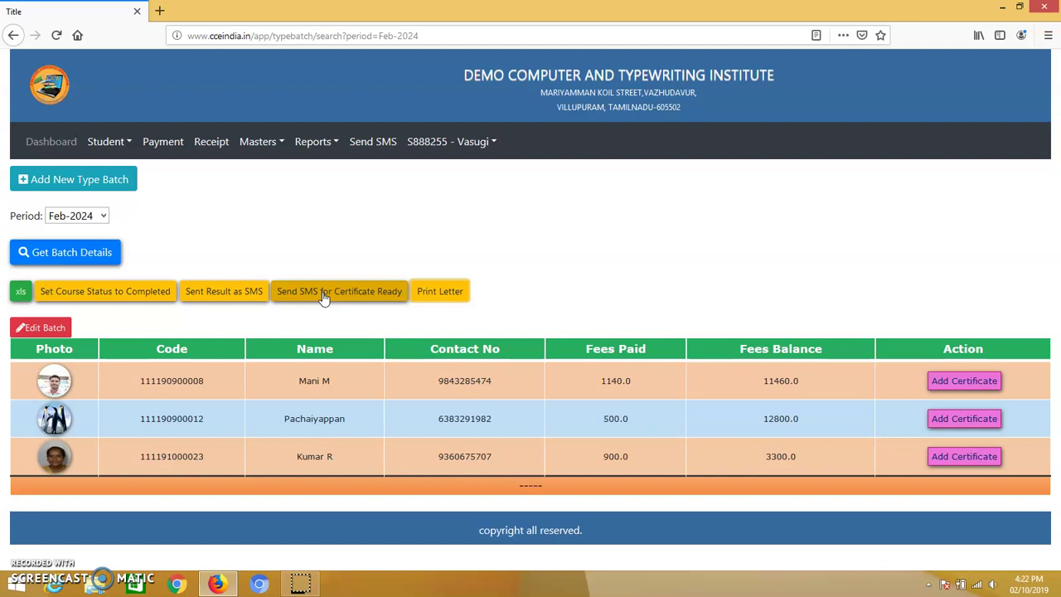
click(437, 312)
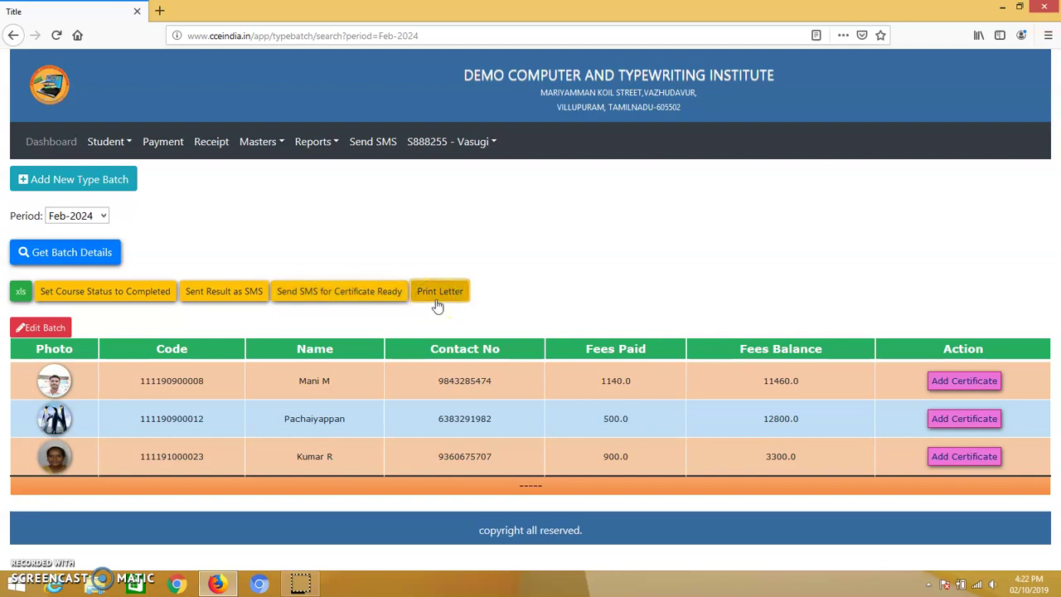
click(46, 329)
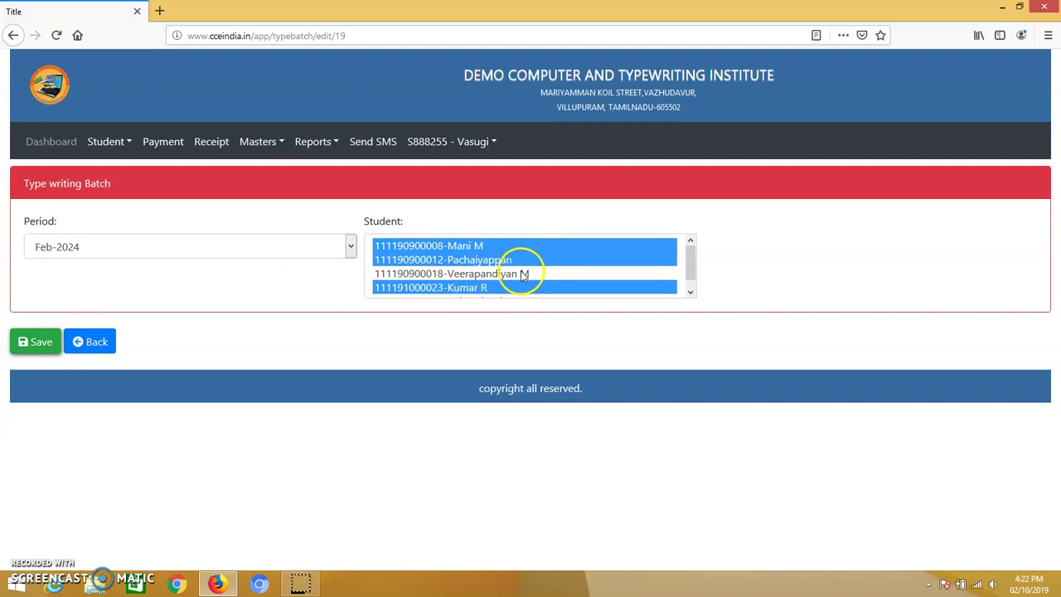
ctrl+click(522, 276)
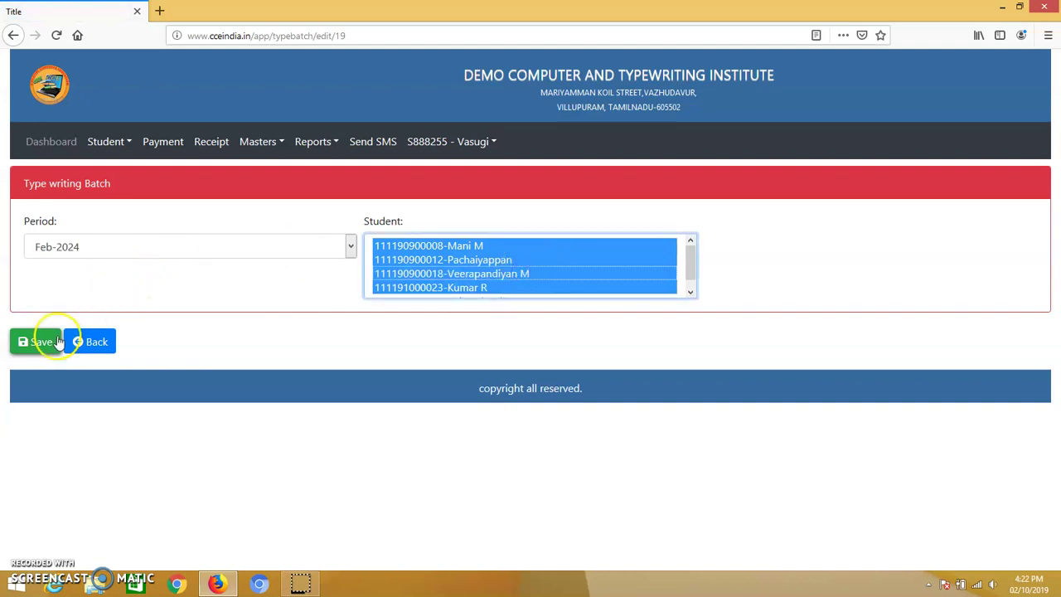
click(46, 342)
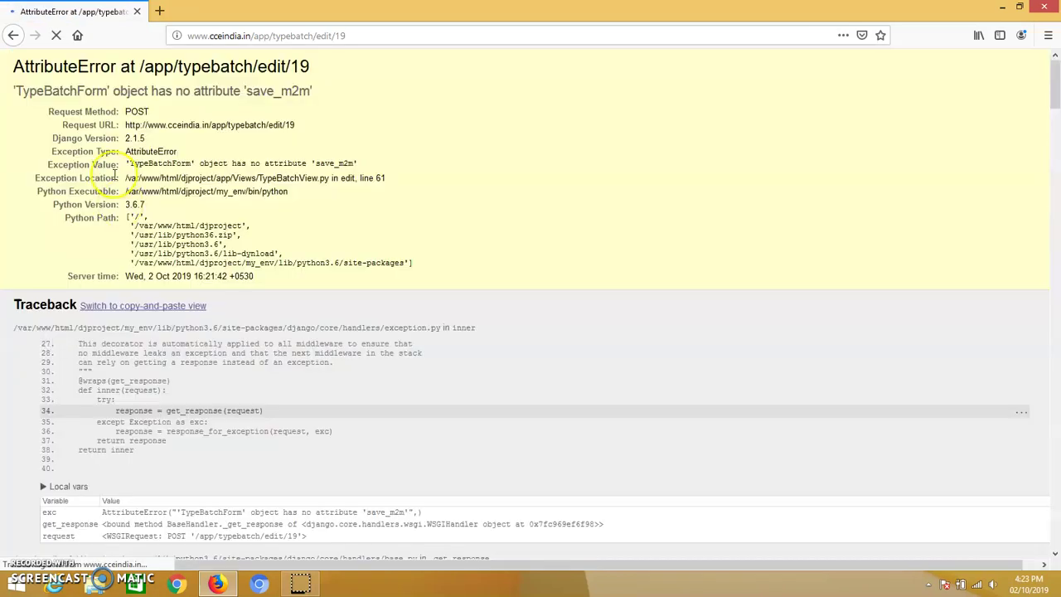
Return from the error page and reload the Feb-2024 typewriting batch via Reports.
click(12, 35)
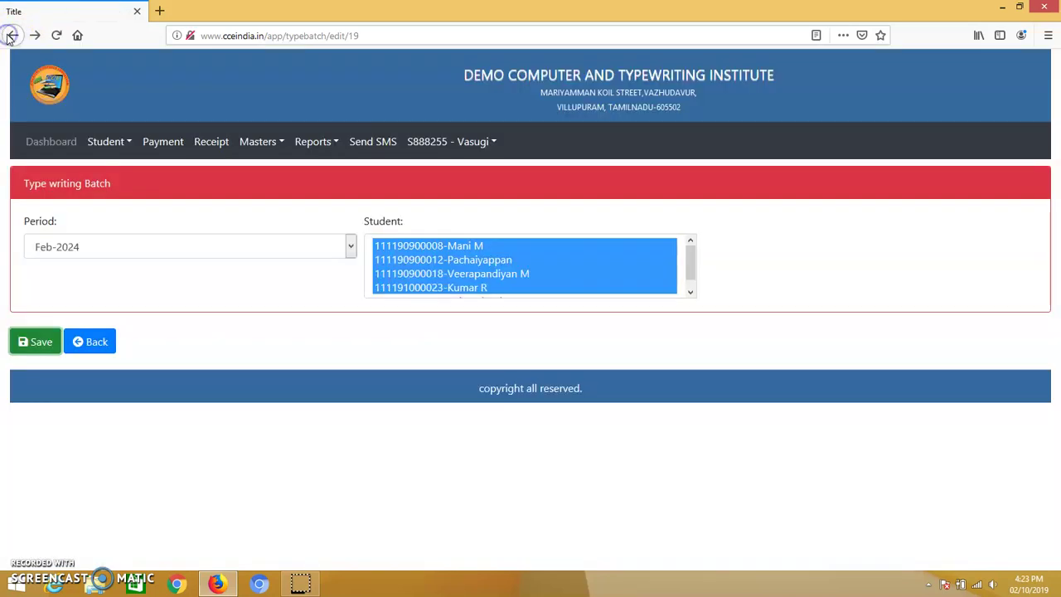
click(338, 143)
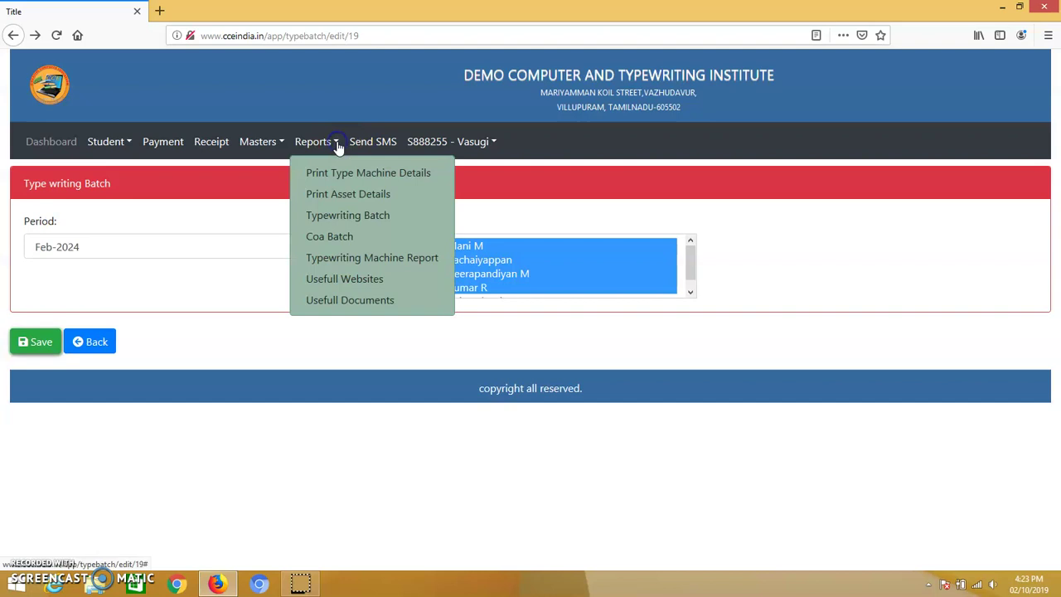
click(338, 217)
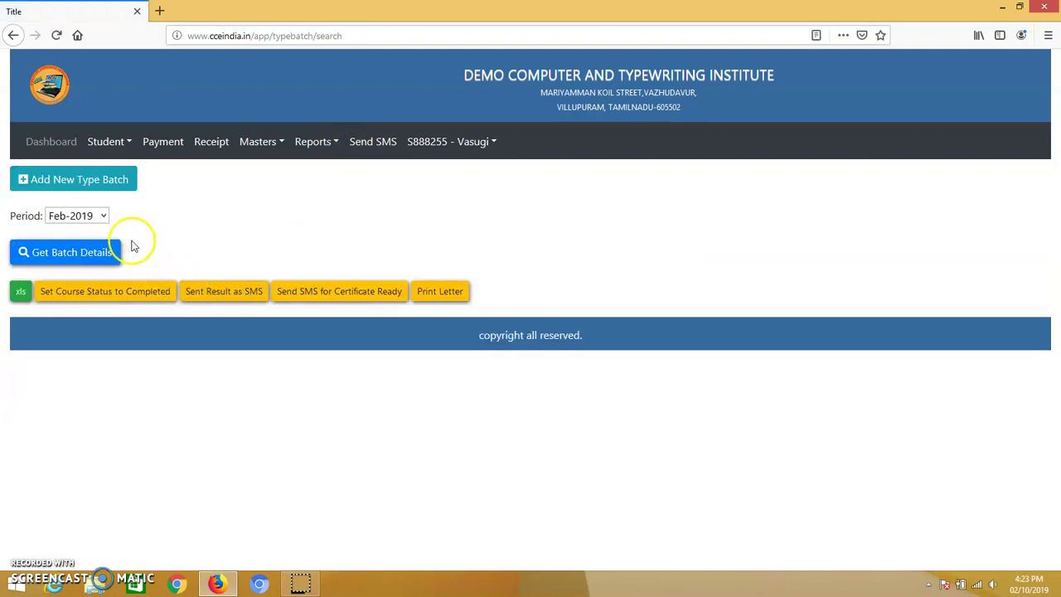
click(87, 216)
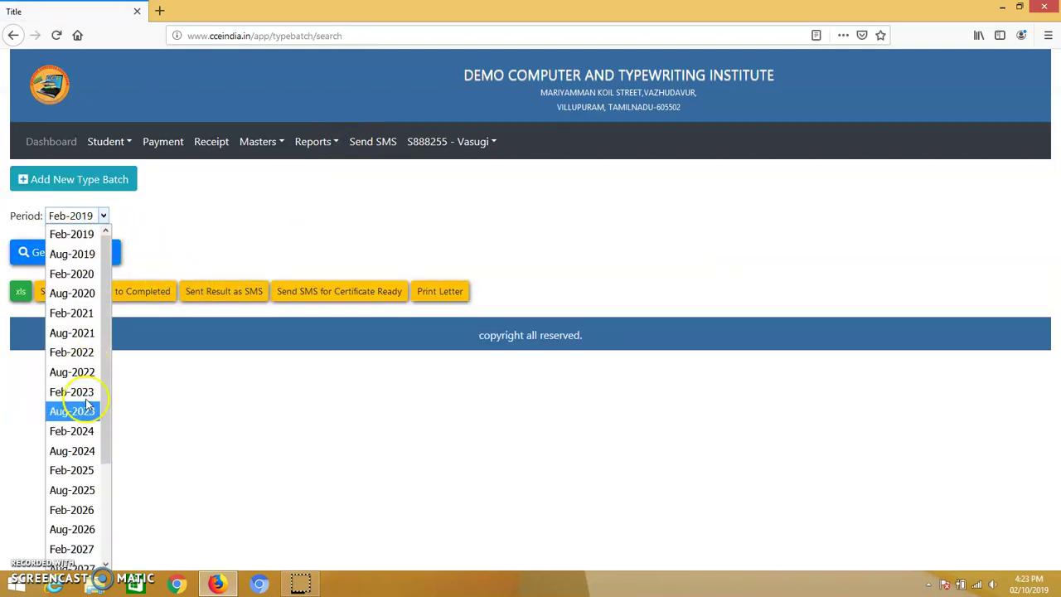
click(84, 430)
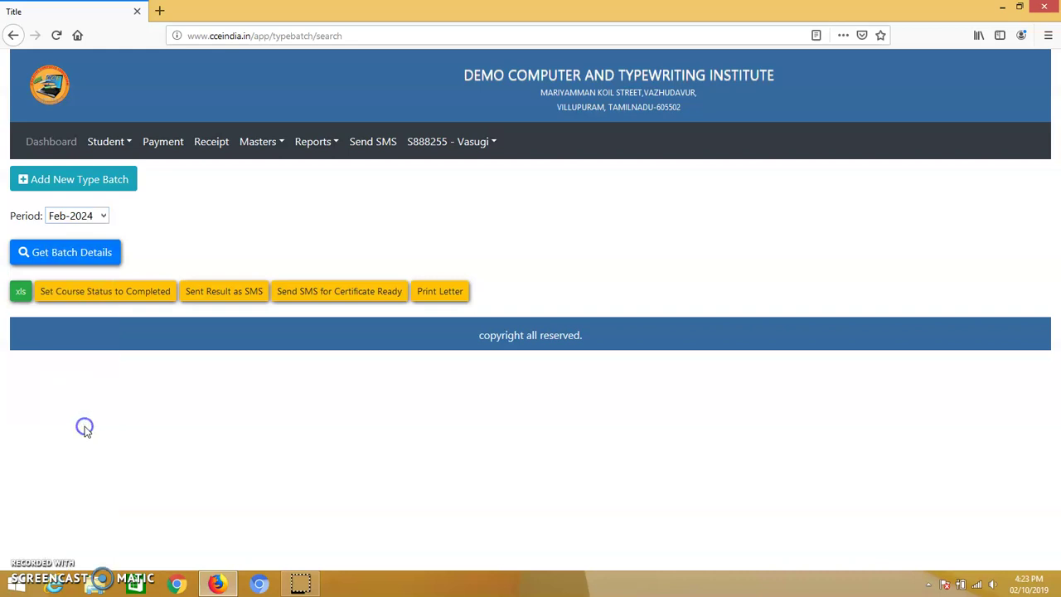
click(47, 260)
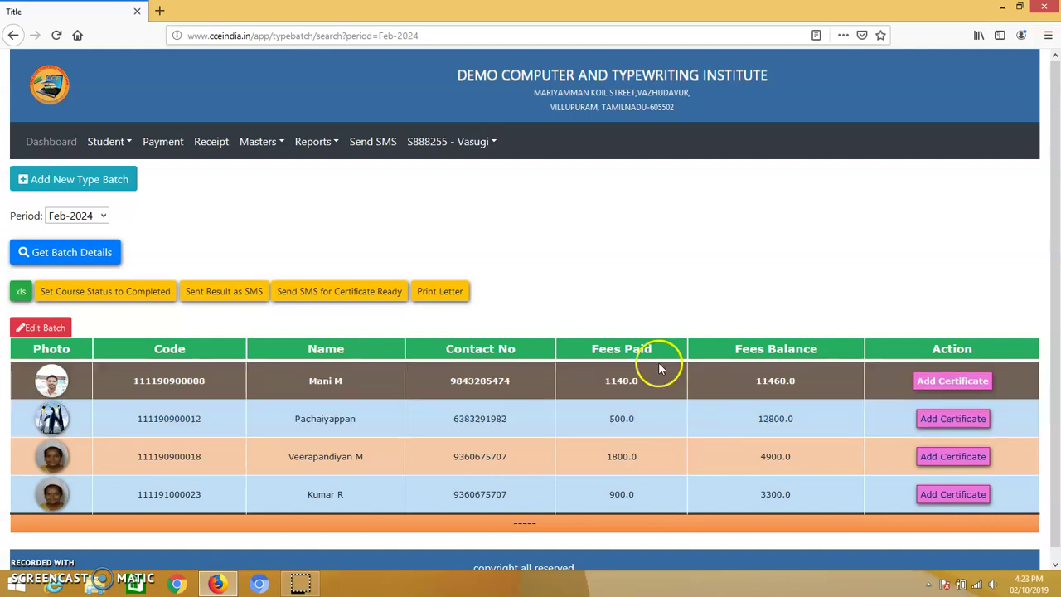
Create a Dec-2022 COA batch containing the listed student and save it.
click(329, 145)
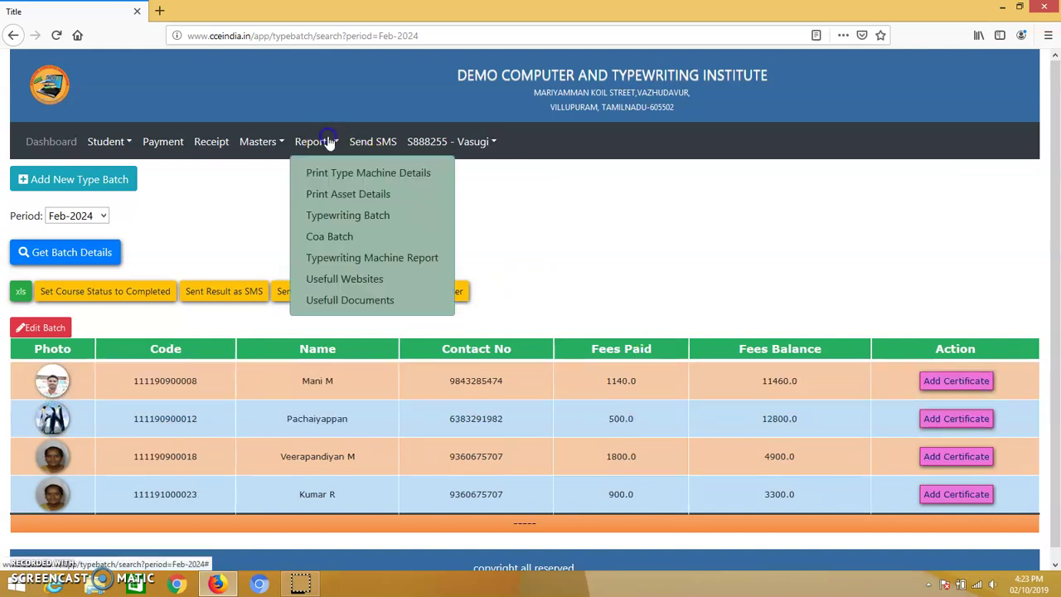
click(333, 236)
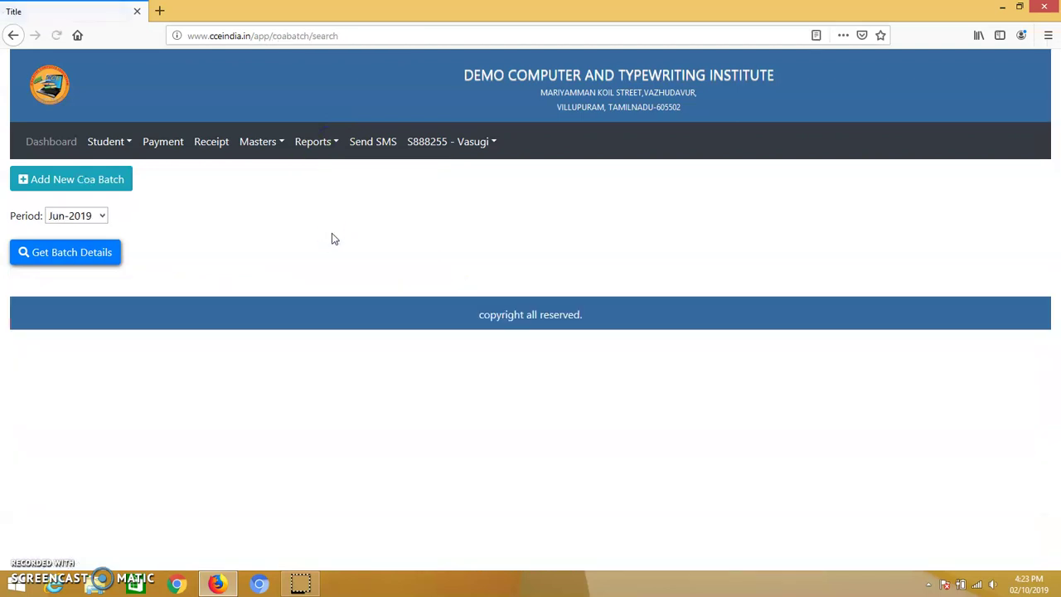
click(65, 209)
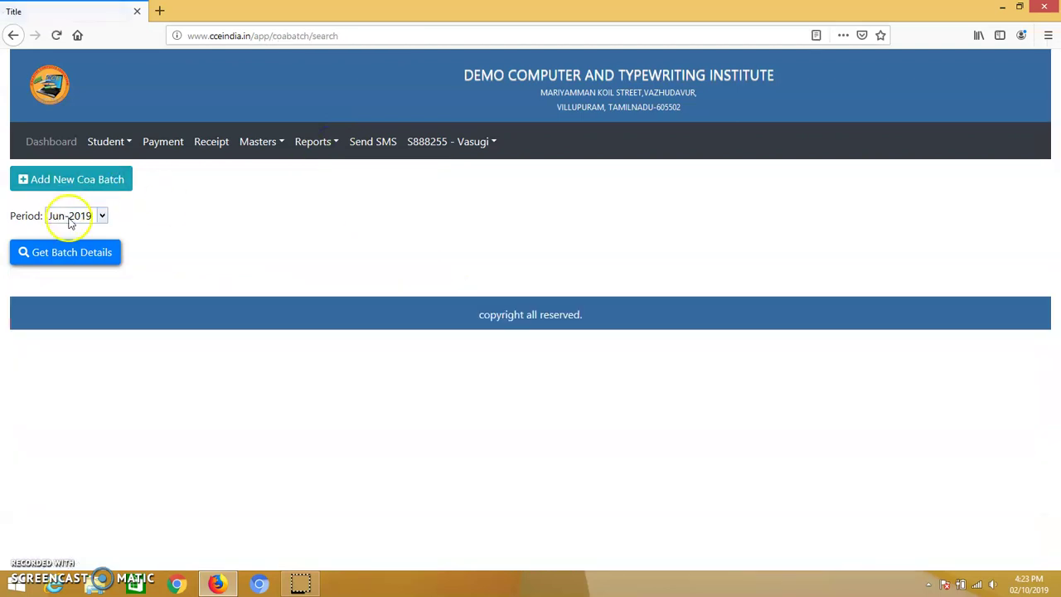
click(69, 218)
click(38, 175)
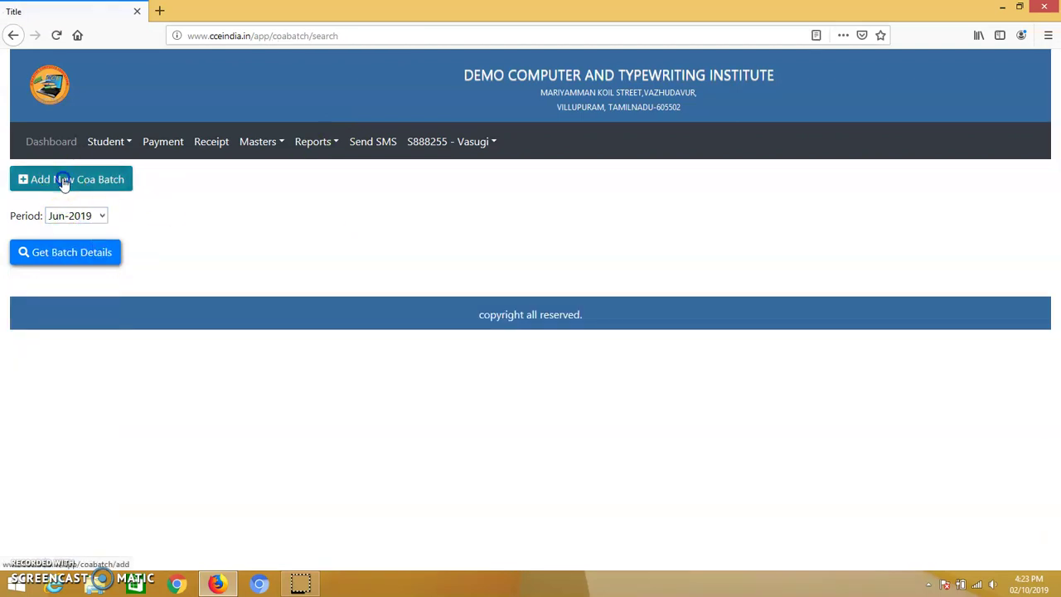
click(104, 246)
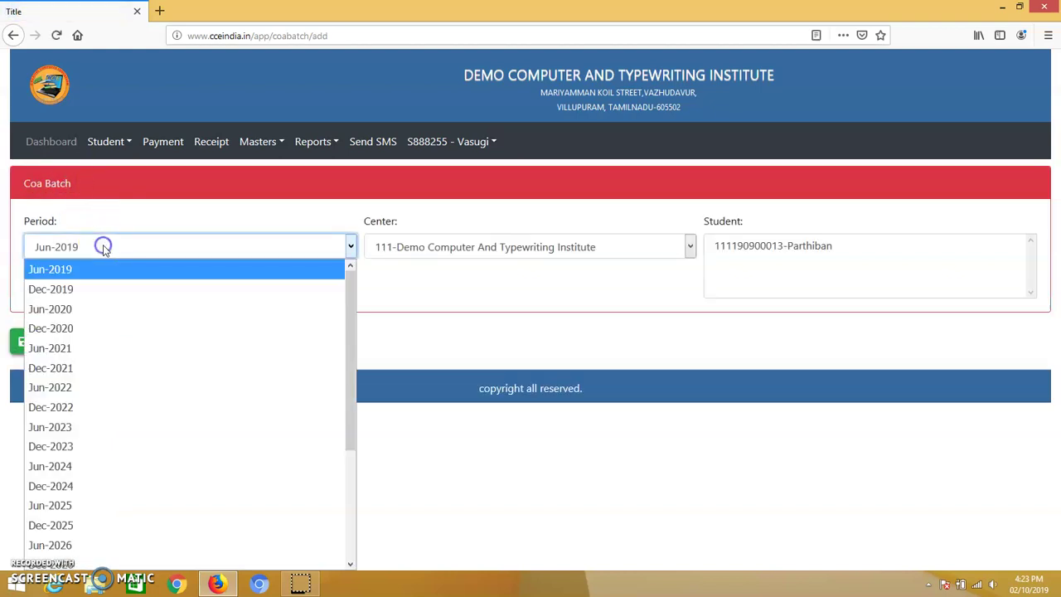
click(117, 417)
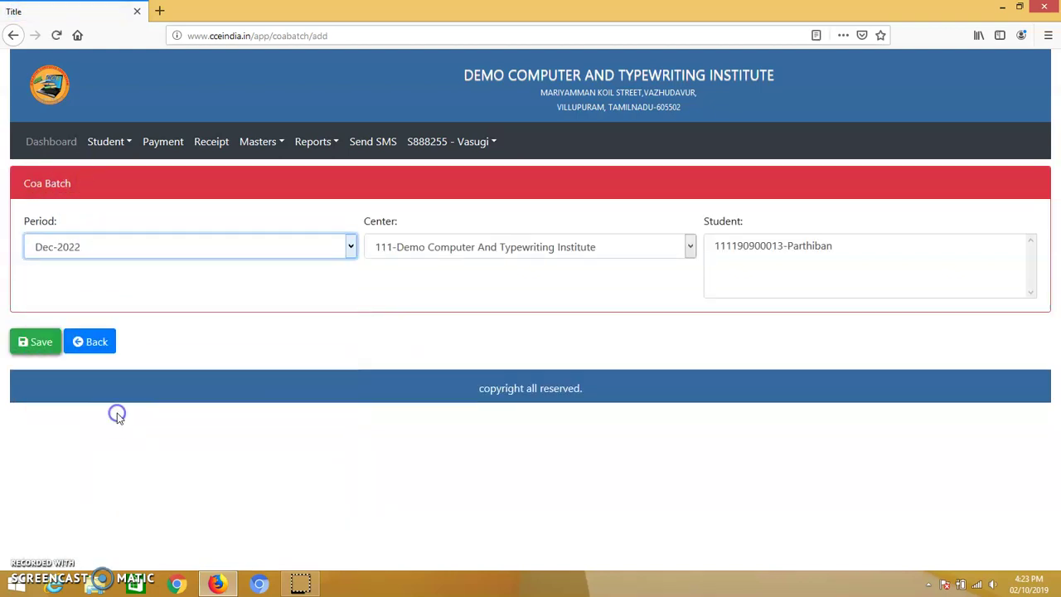
click(779, 246)
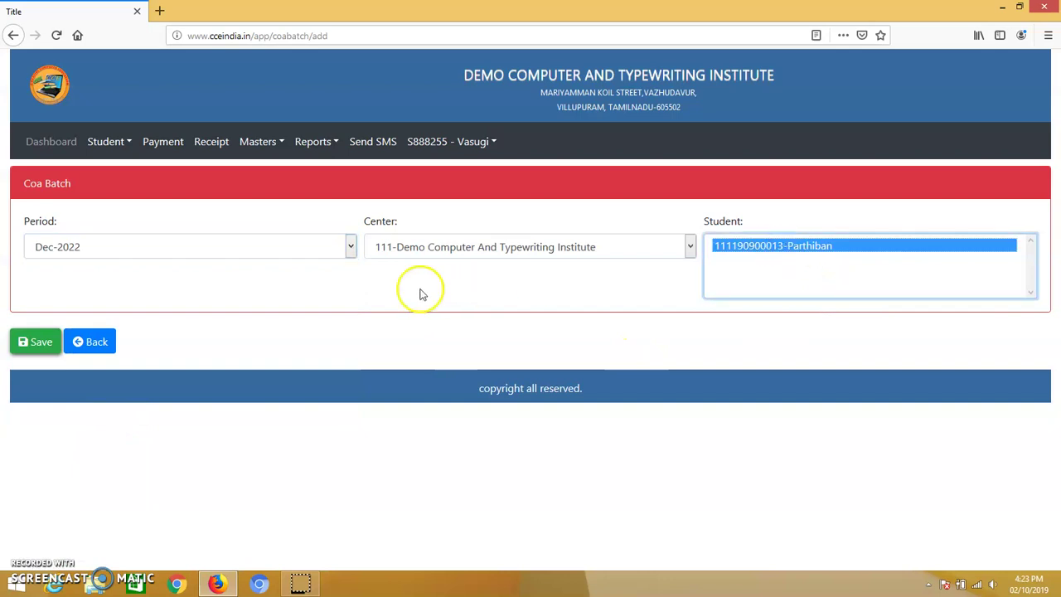
click(42, 344)
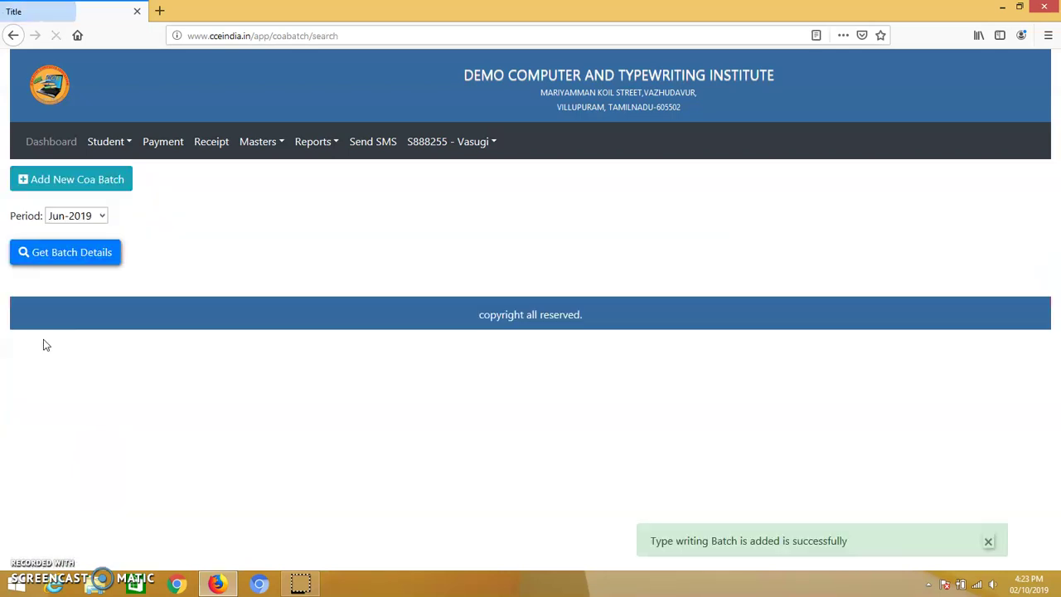
Check COA batch details for Jun-2021, Jun-2022, then Dec-2022.
click(83, 217)
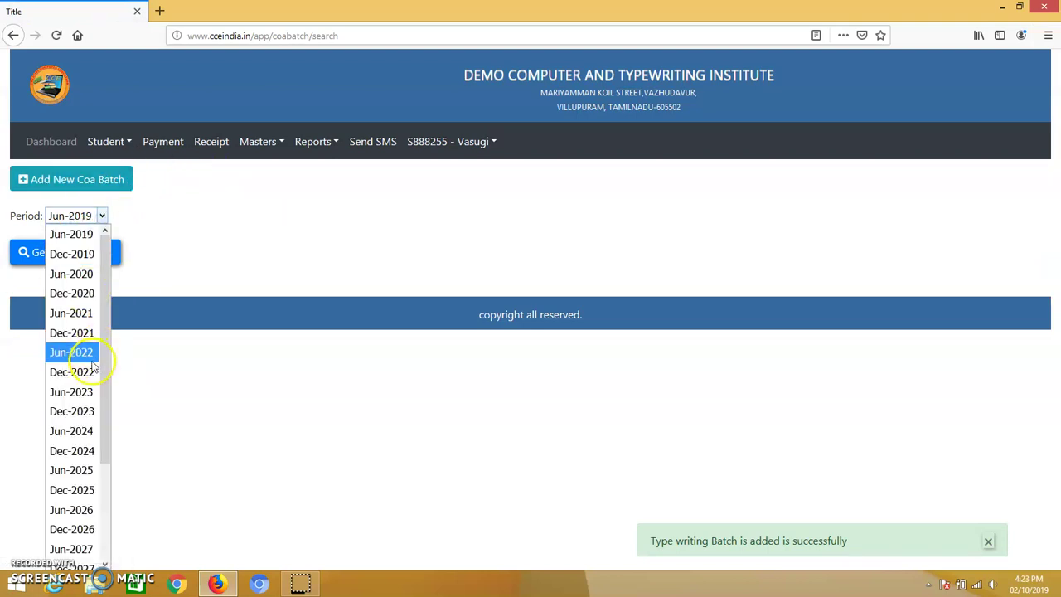
click(86, 320)
click(39, 254)
click(71, 217)
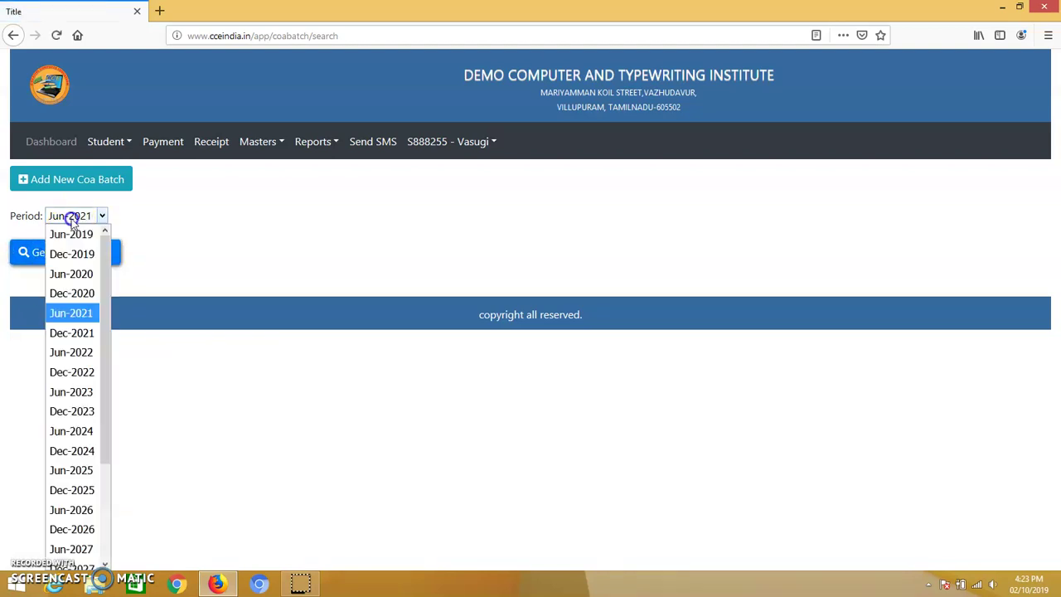
click(74, 353)
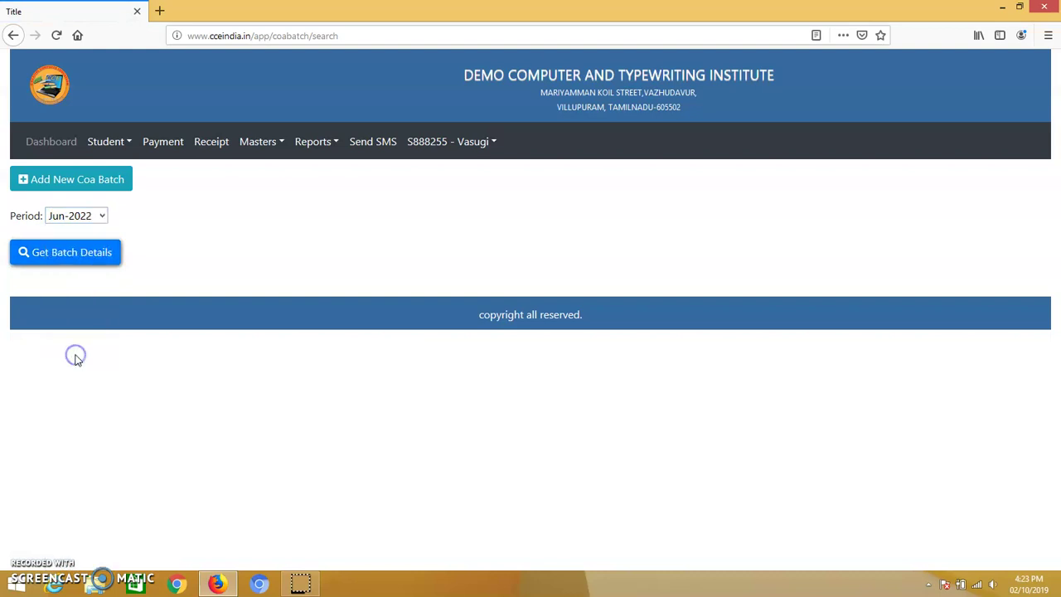
click(66, 259)
click(71, 215)
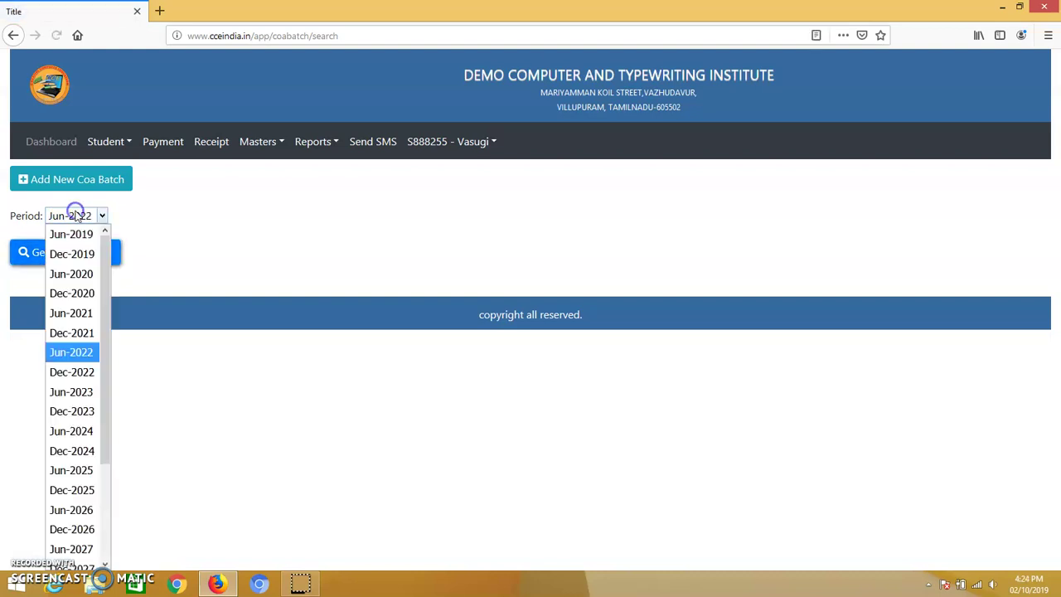
click(89, 374)
click(53, 255)
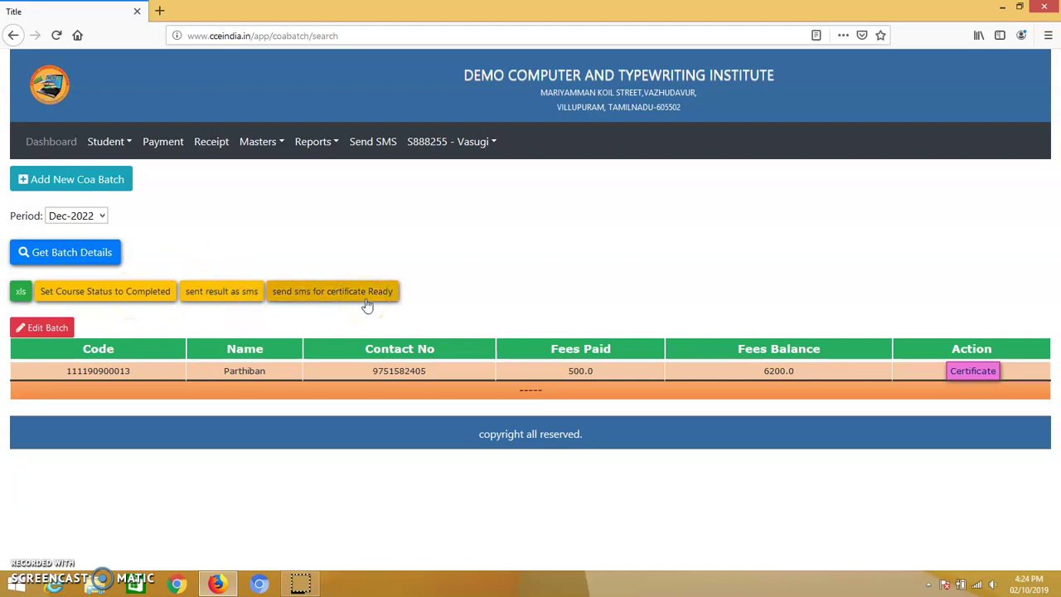
Open the Dec-2022 COA batch for editing, then the typewriting machine report.
click(31, 334)
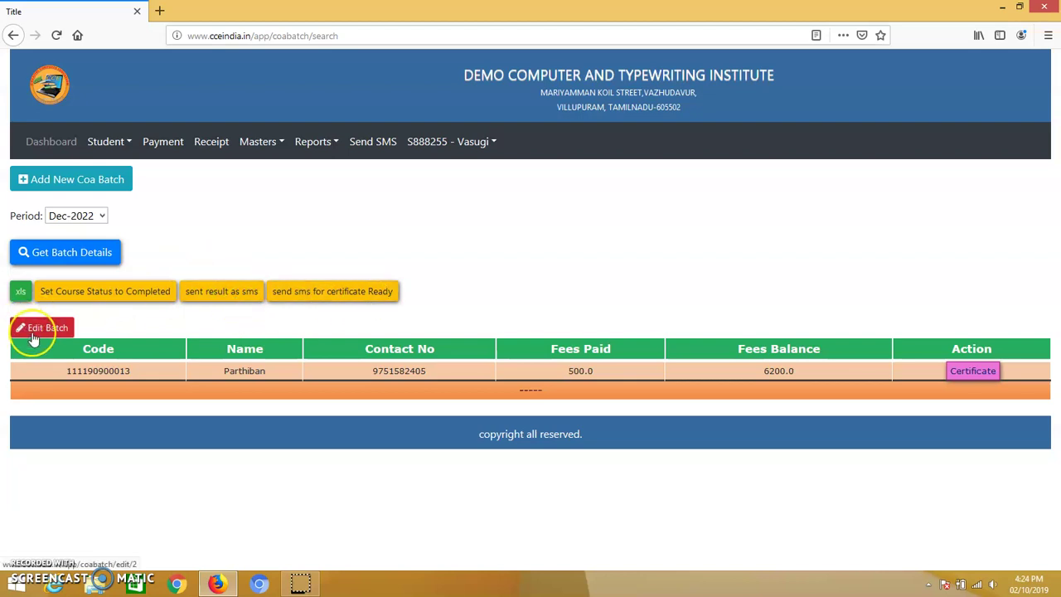
click(320, 149)
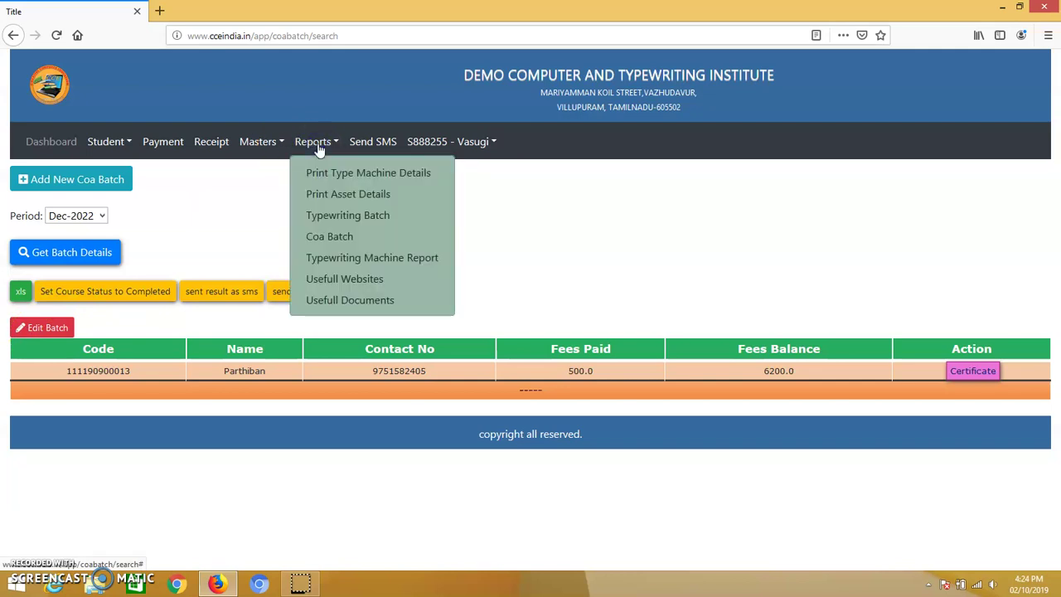
click(390, 262)
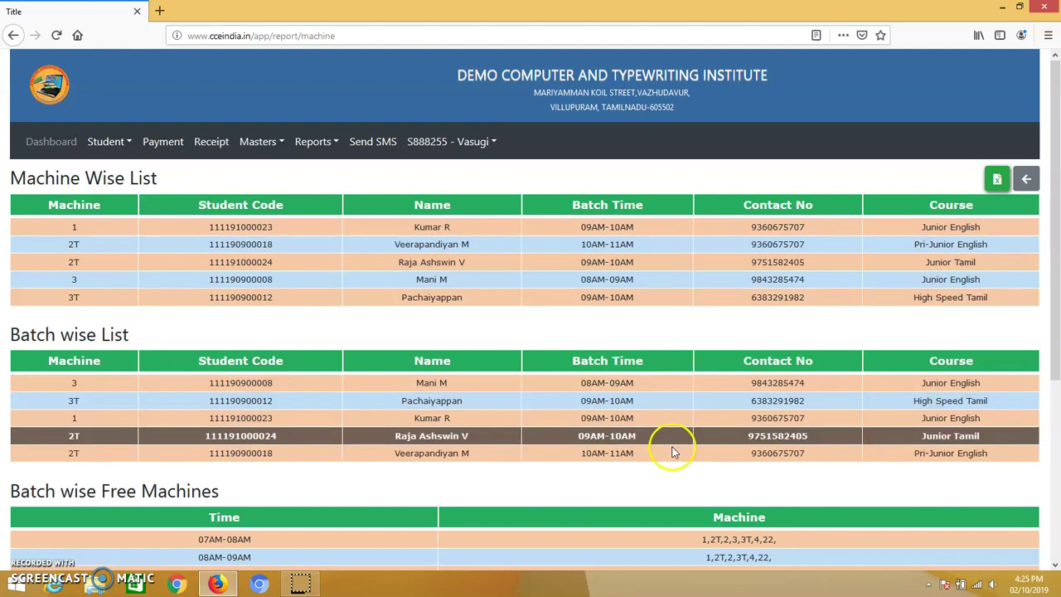
Scroll through the Machine Wise, Batch wise and Free Machines tables, then return to the top.
drag(1056, 224, 1057, 389)
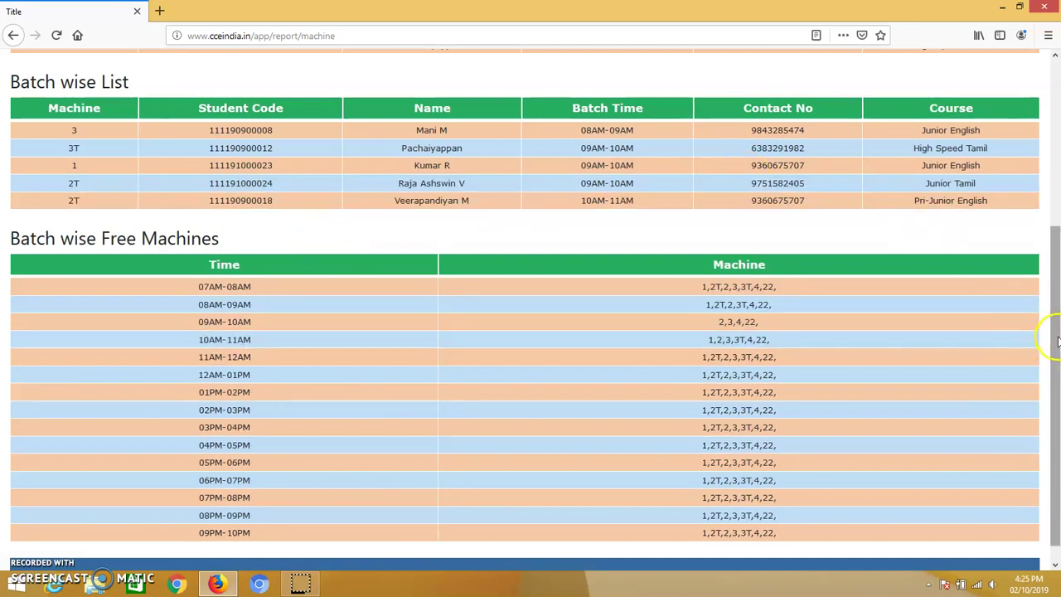
drag(1056, 340, 1054, 265)
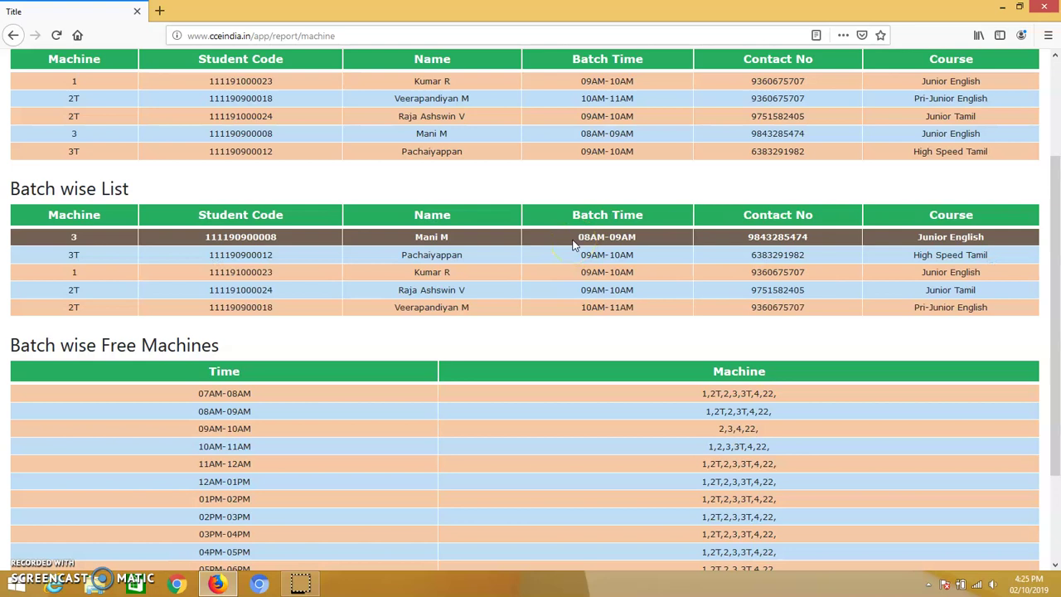
click(492, 111)
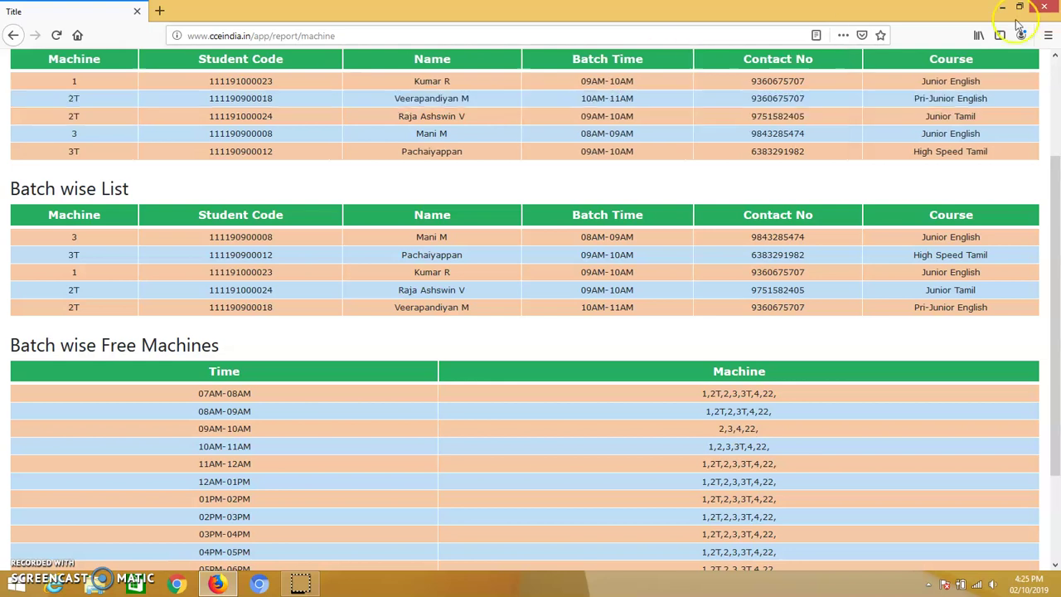
drag(1054, 191, 1053, 93)
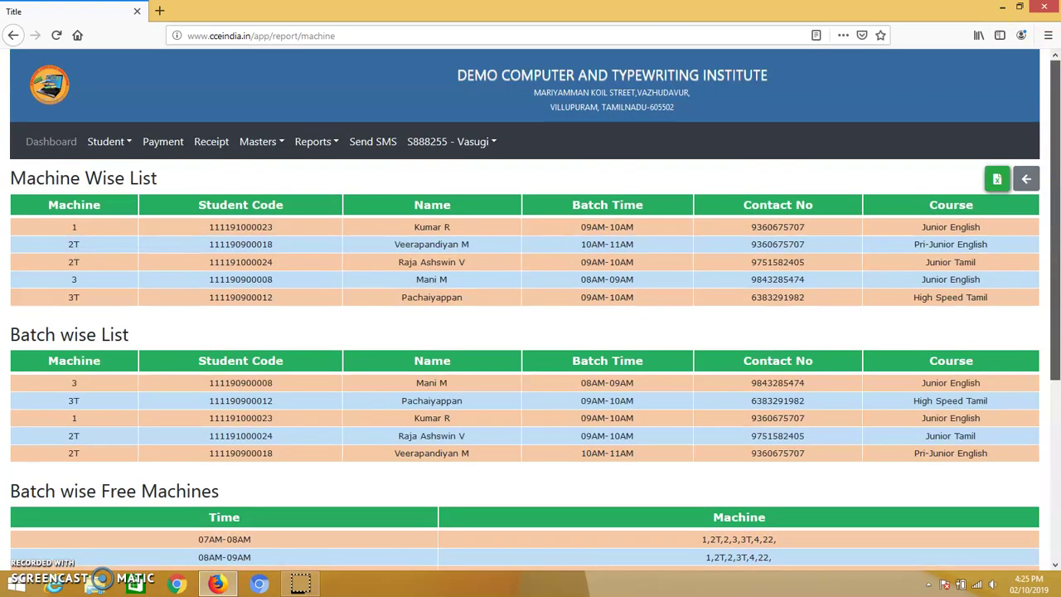
Open Reports > Usefull Websites and scroll through links like EPFO services and Road Tax Payment.
click(322, 142)
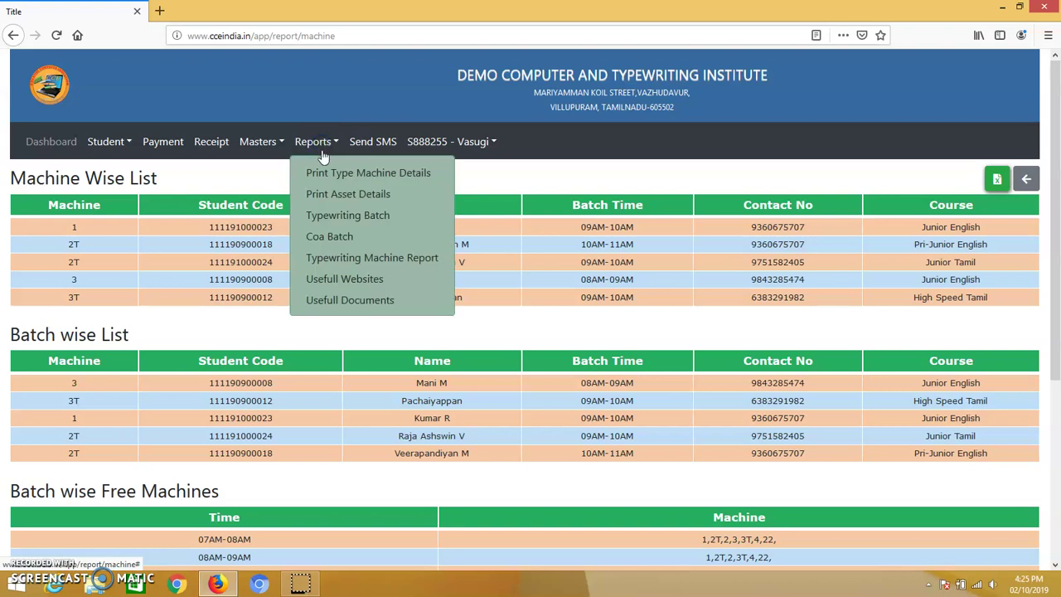
click(356, 280)
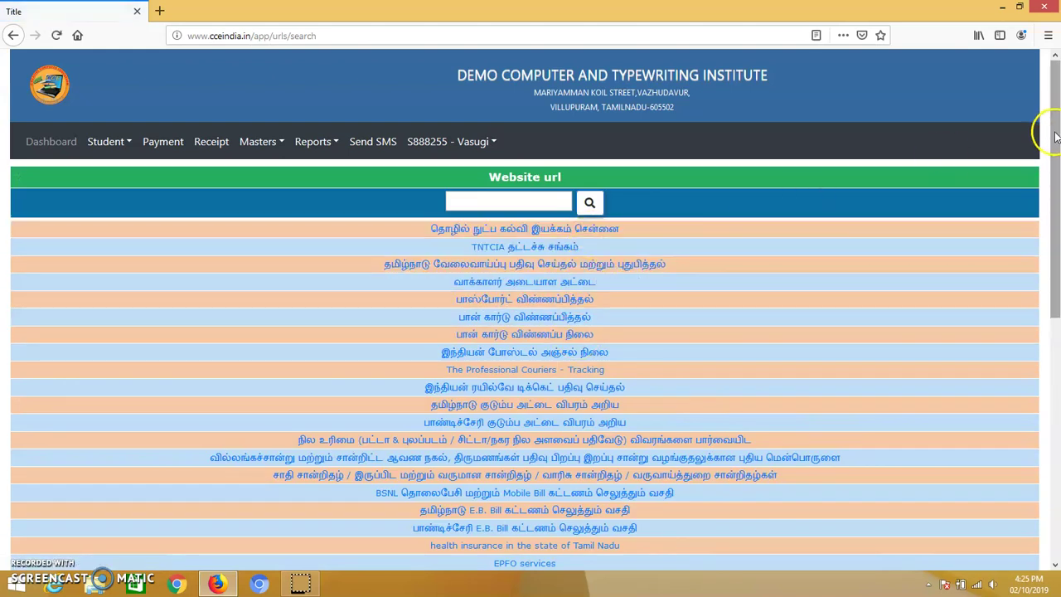
drag(1055, 134, 1029, 489)
drag(1028, 377, 986, 362)
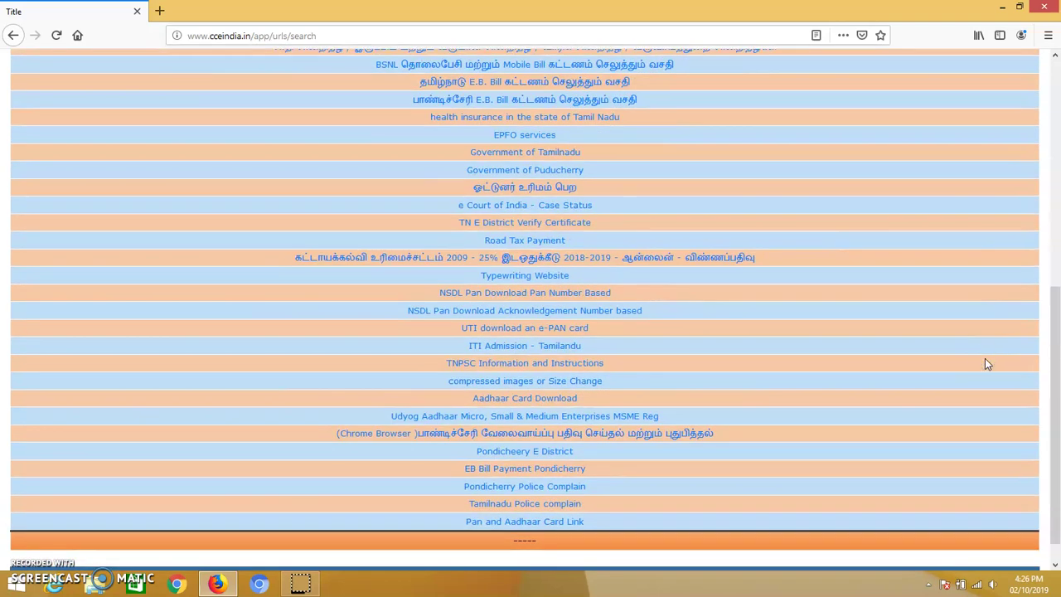
click(995, 363)
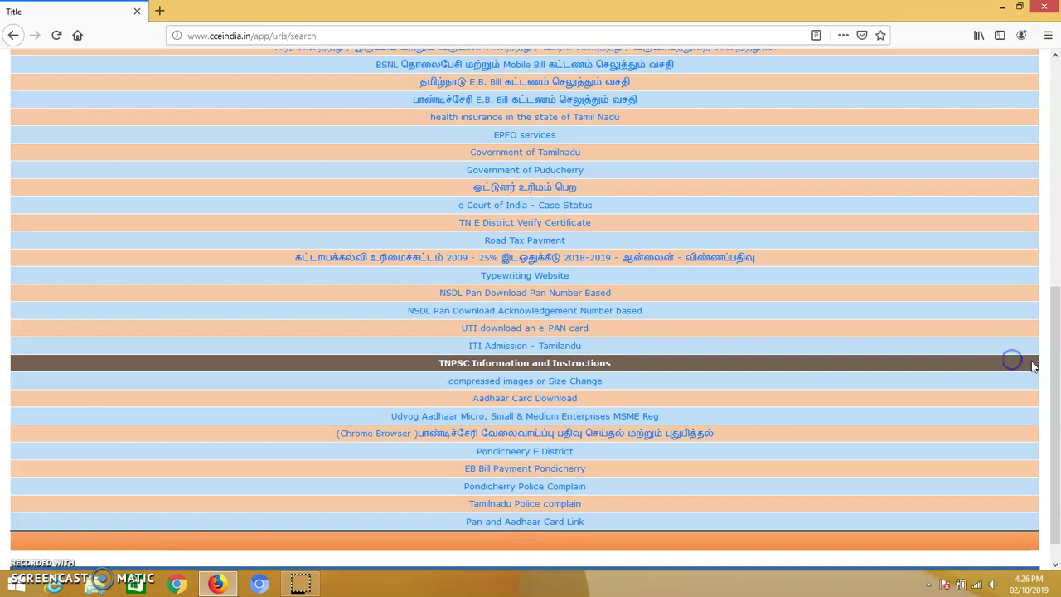
click(1058, 359)
drag(1058, 359, 1055, 97)
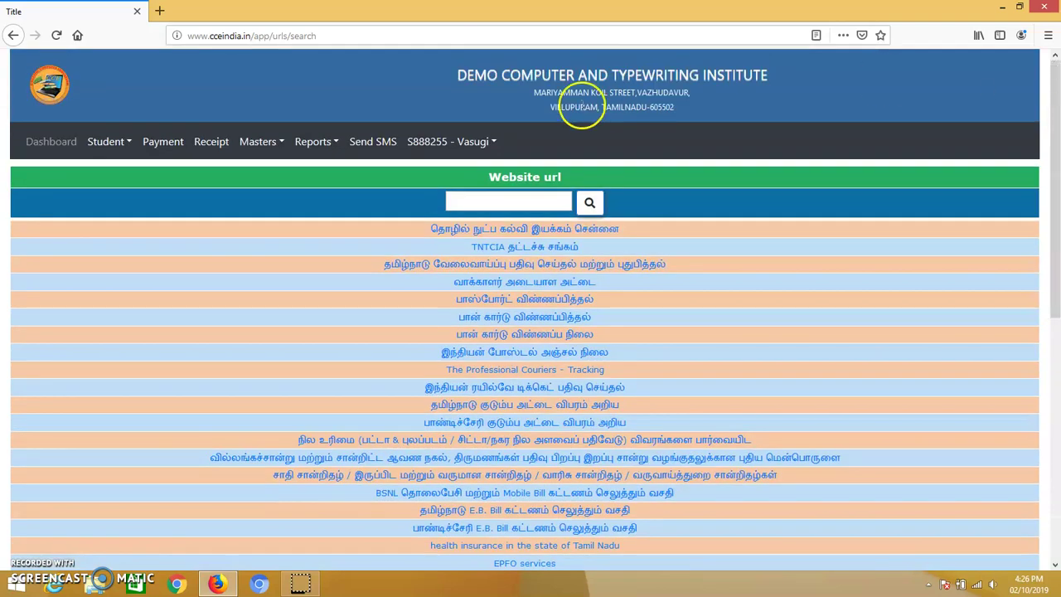
click(336, 142)
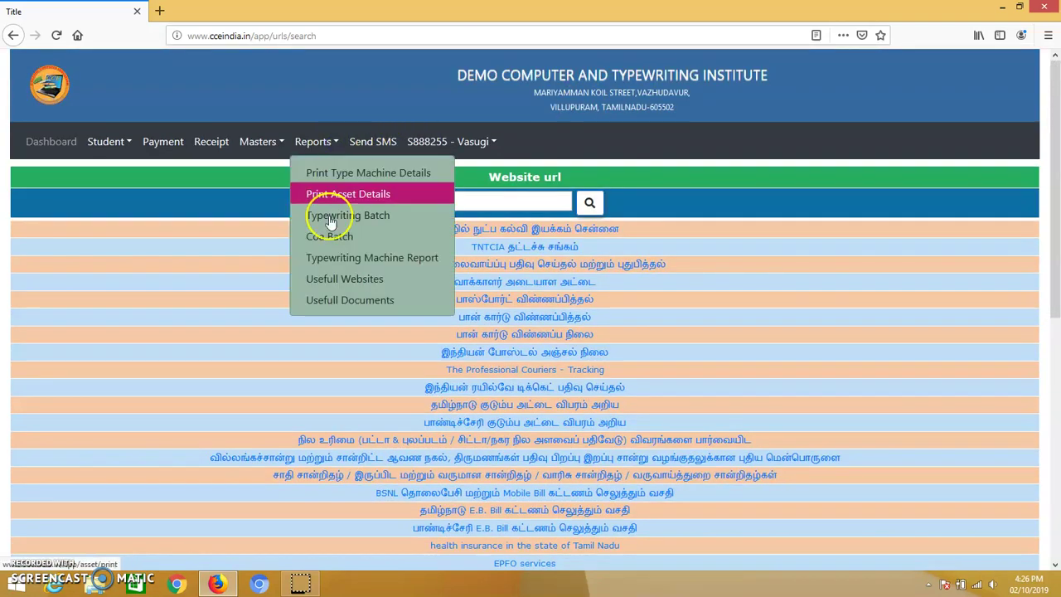
Open Reports > Usefull Documents and look over files like Spoken English, DCA Book and RENEWAL FORM.
click(338, 297)
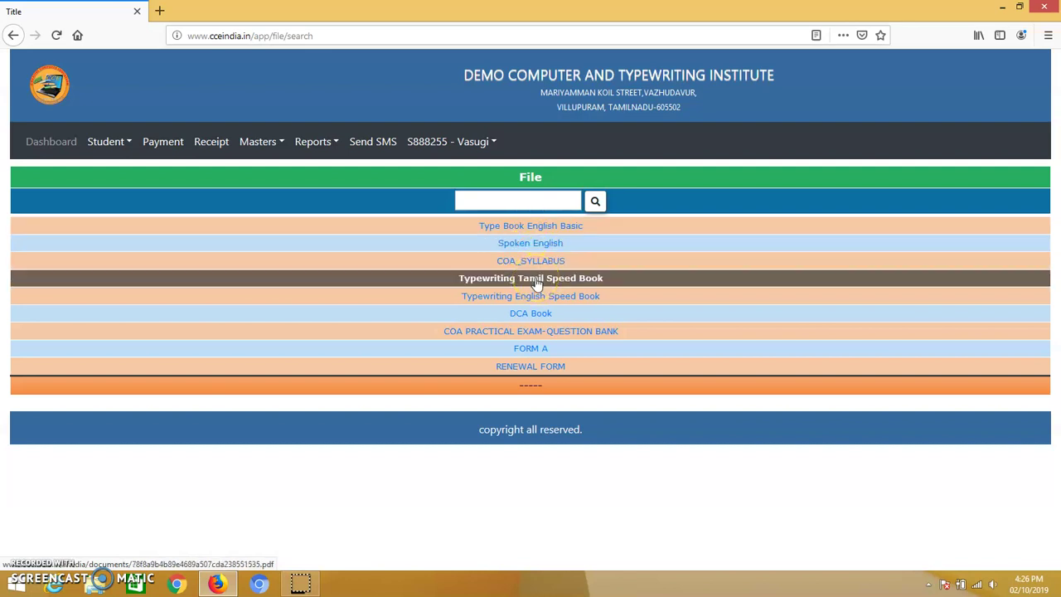
click(531, 234)
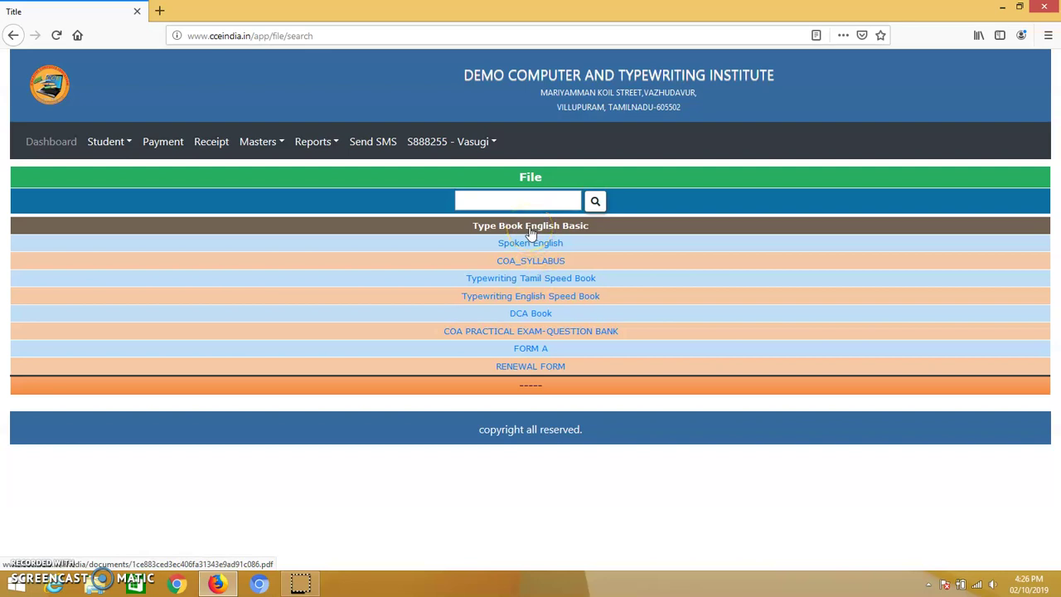
click(537, 300)
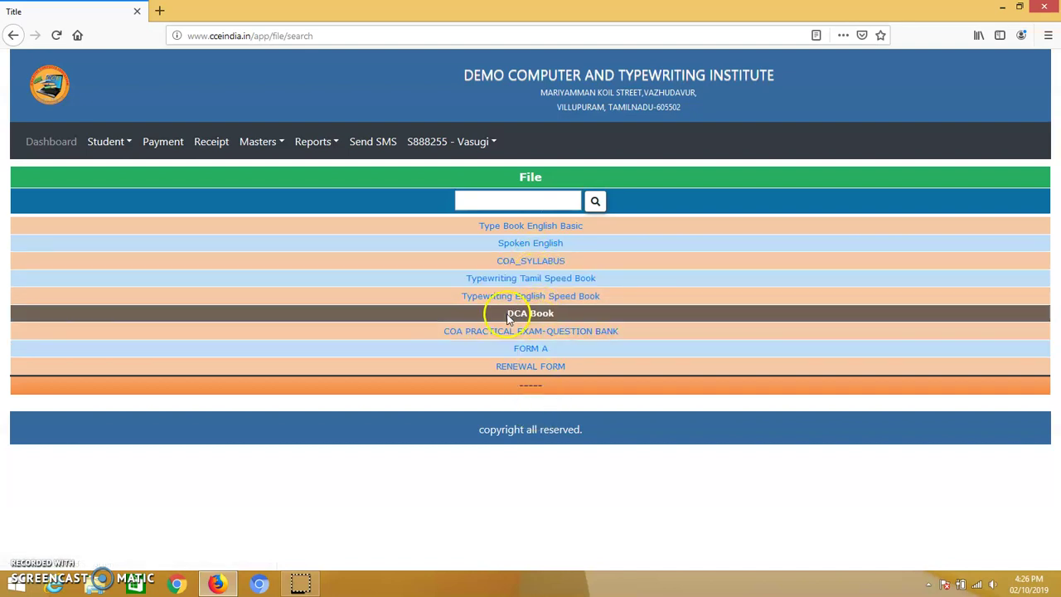
click(333, 142)
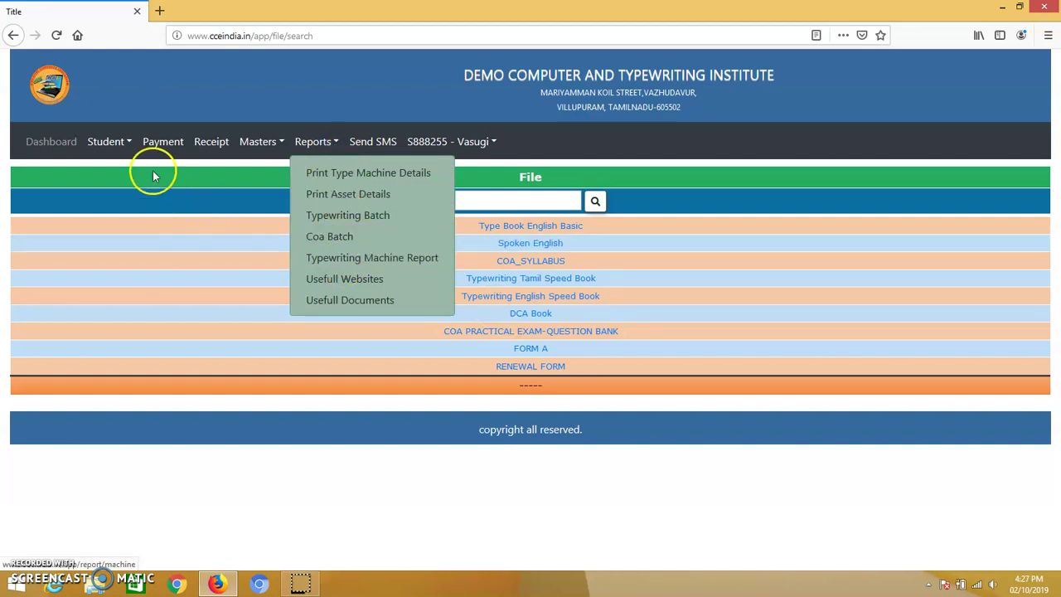
Open Student > Registration-Search and search for students by the name 'vee'.
click(115, 142)
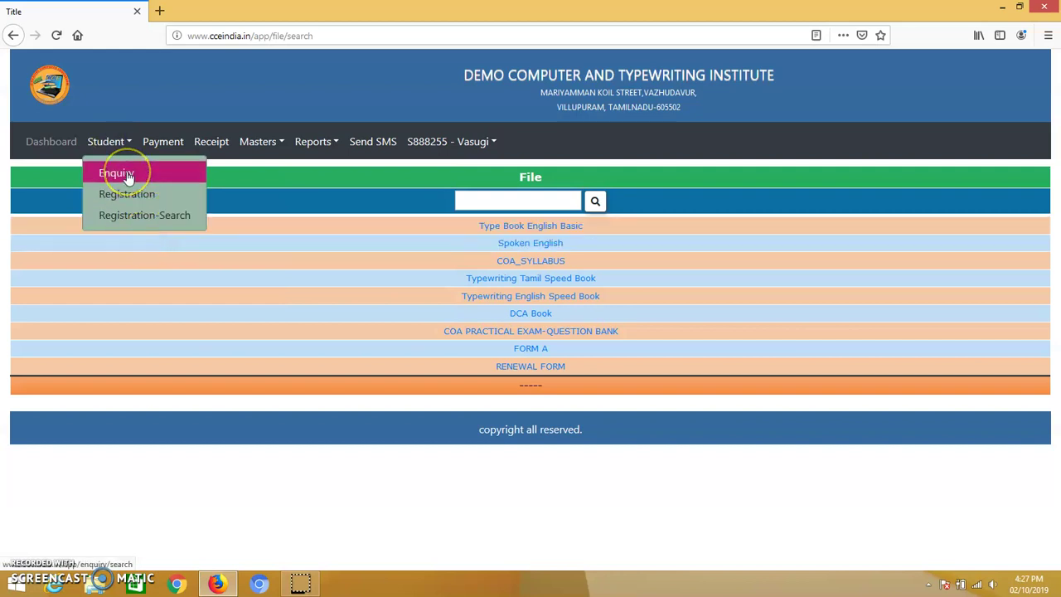
click(144, 216)
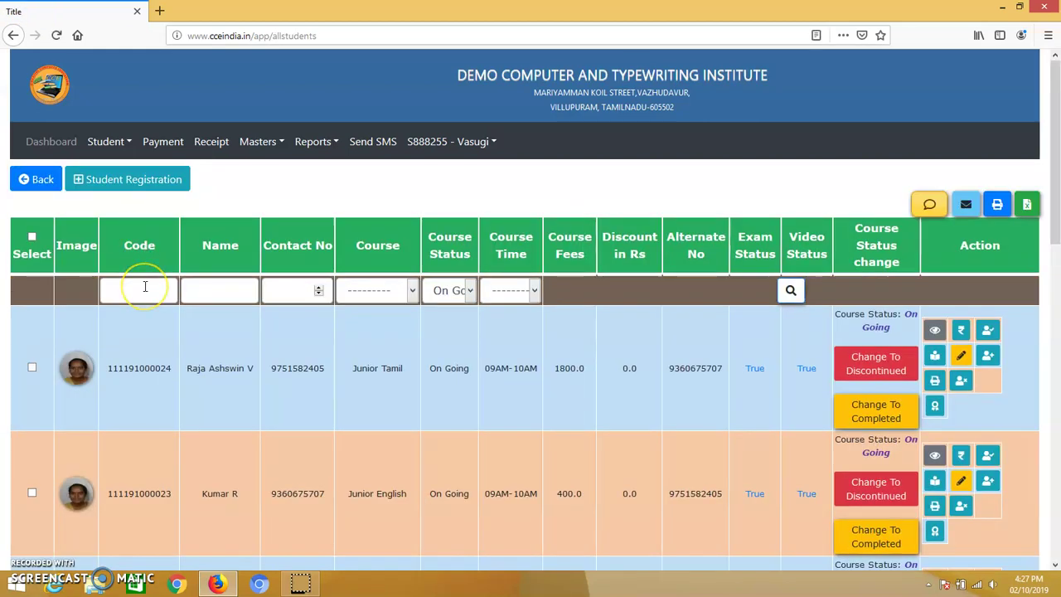
click(197, 296)
text(veera)
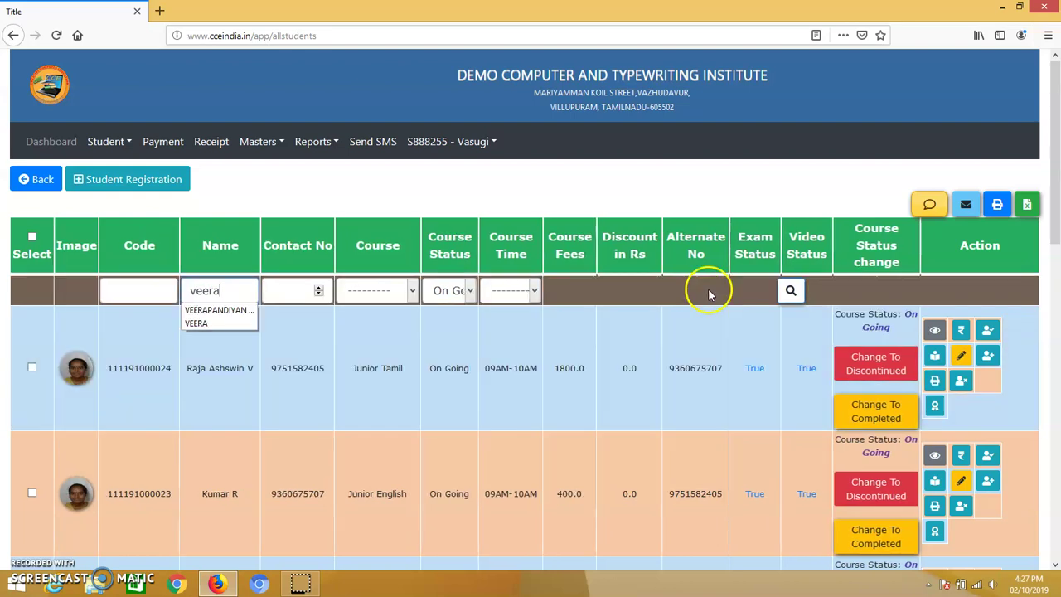
click(791, 292)
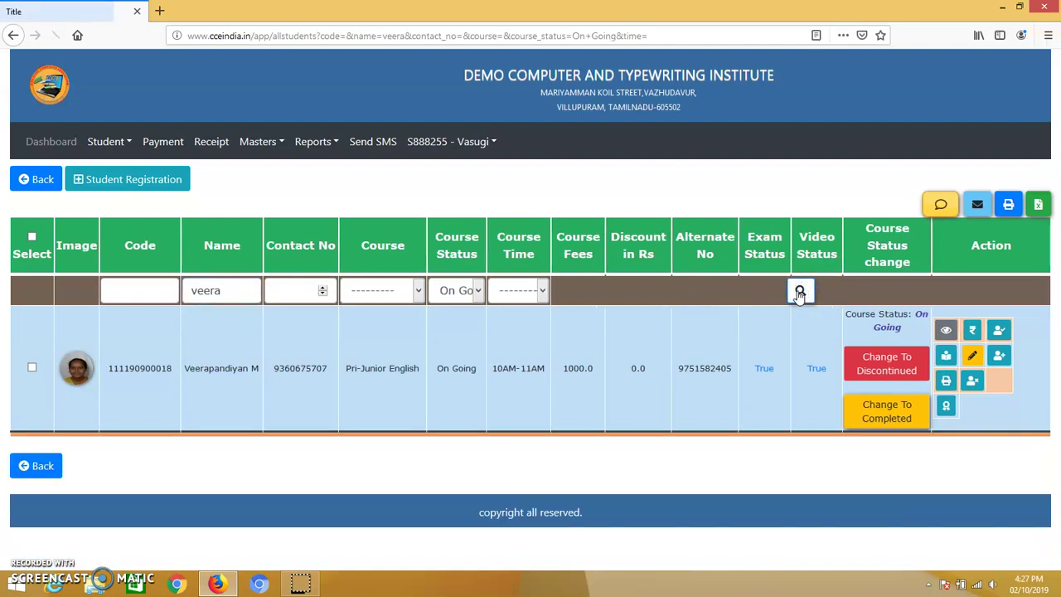
Clear the Course Status filter, rerun the name search, and open a matched student's details.
click(472, 292)
click(462, 355)
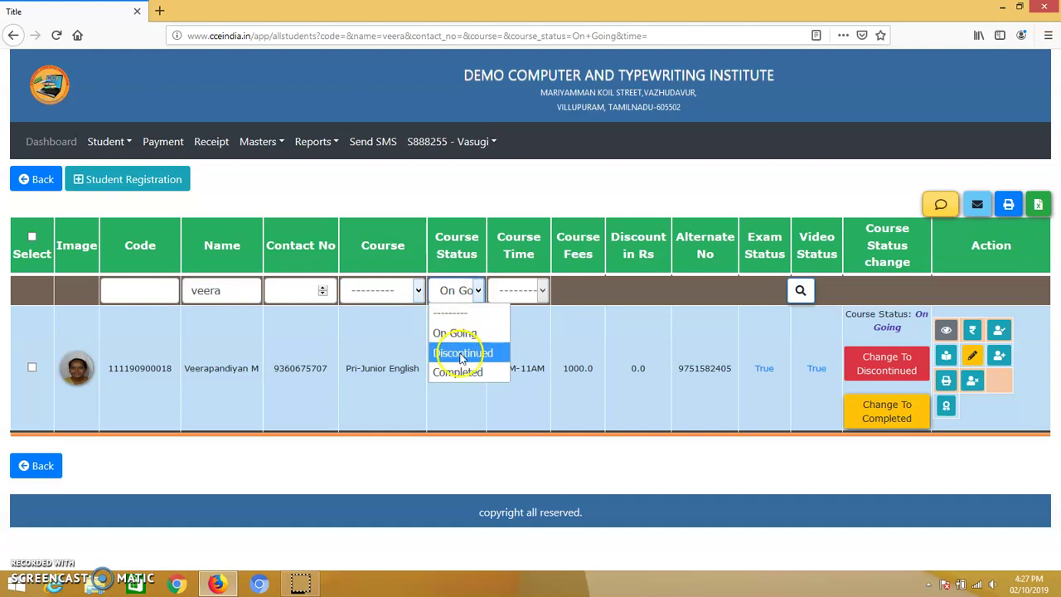
click(450, 313)
click(241, 291)
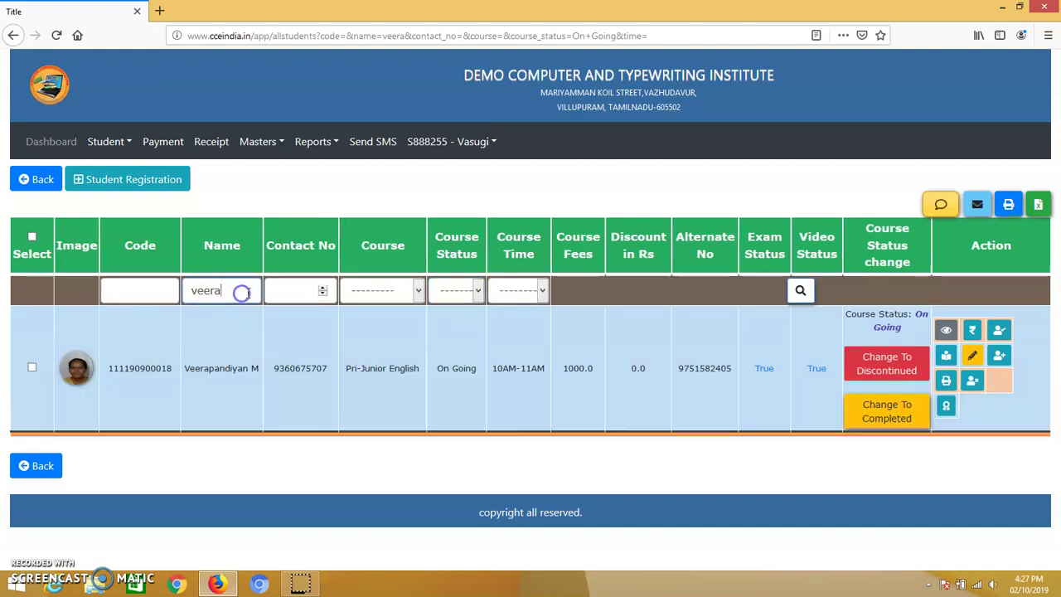
click(796, 292)
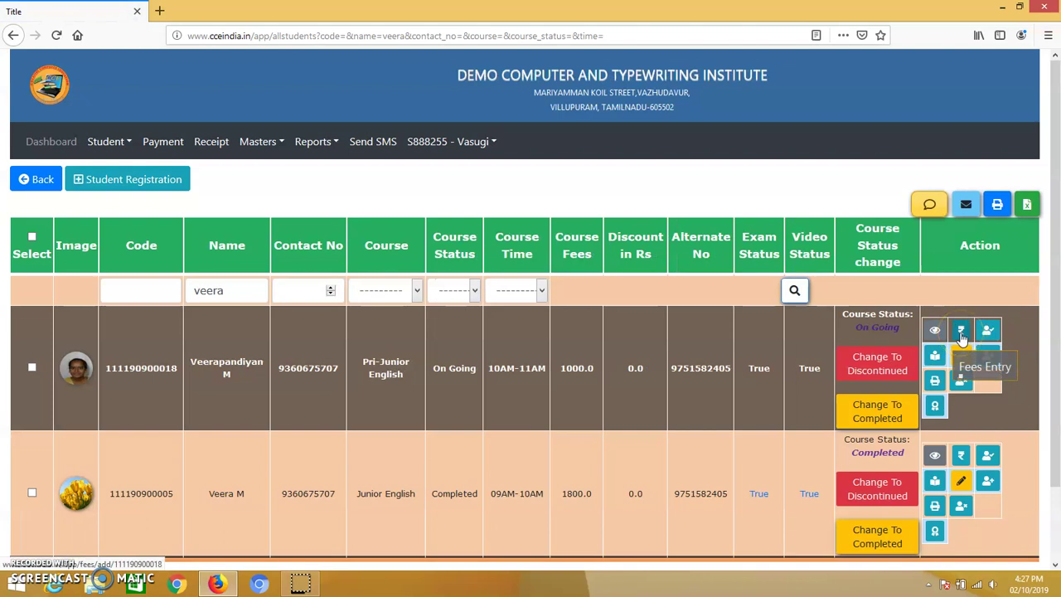
click(936, 331)
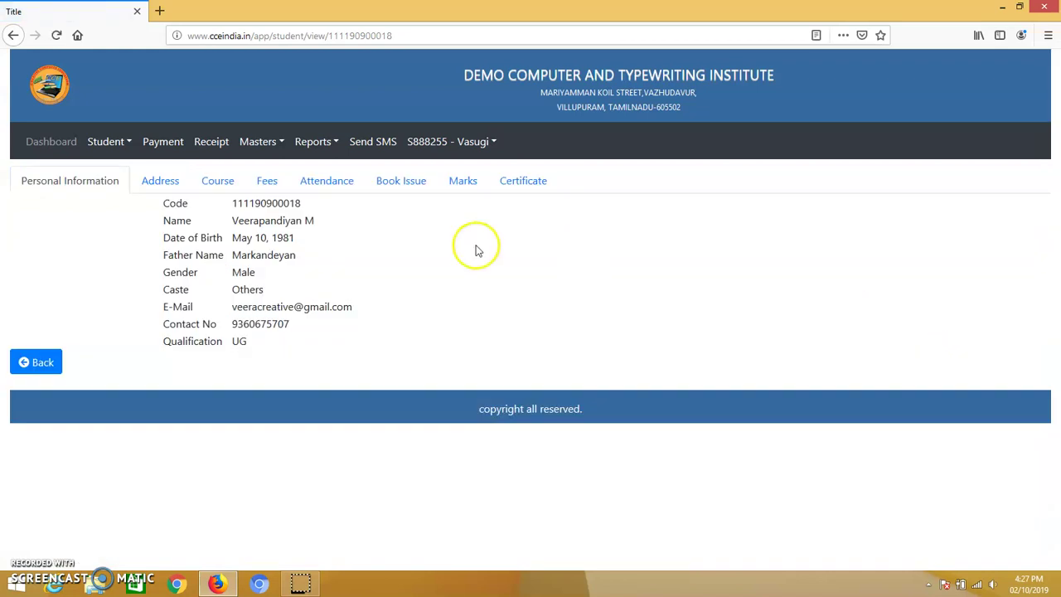
Step through the student's Address, Course, Fees, Attendance, Book Issue, Marks and Certificate tabs.
click(168, 186)
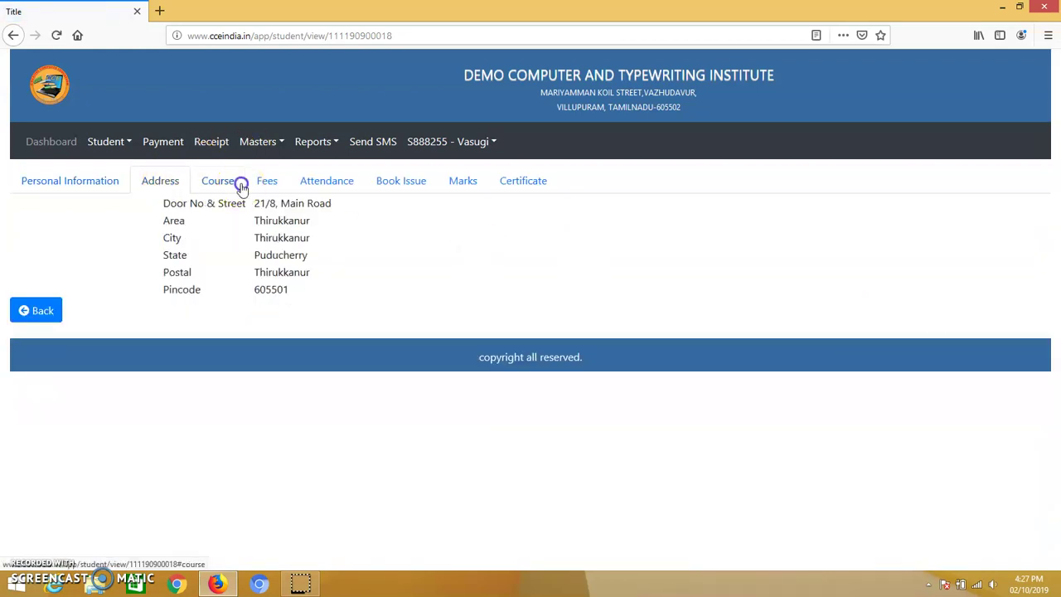
click(230, 186)
click(275, 187)
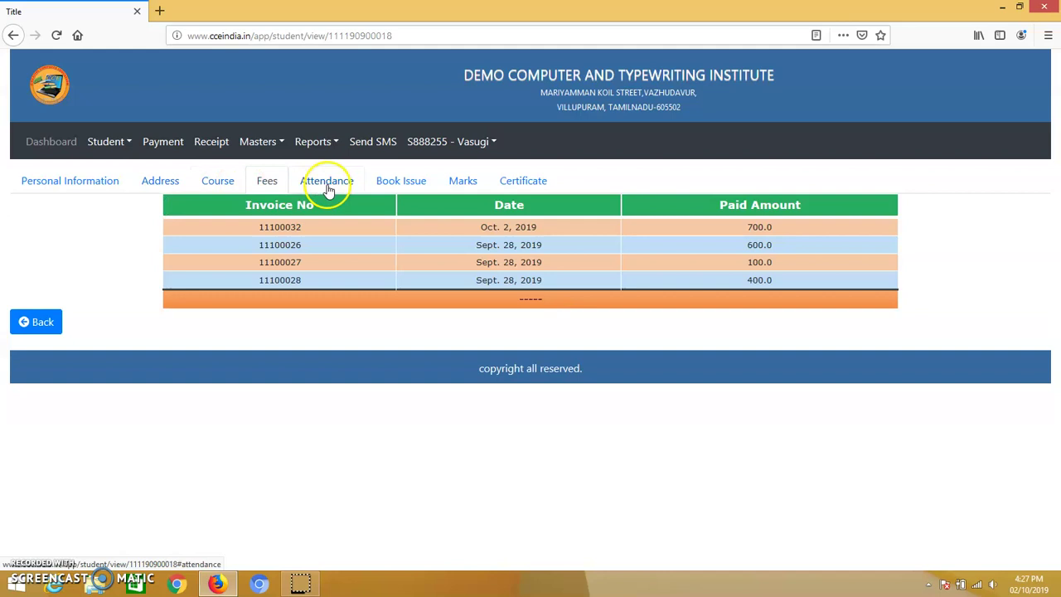
click(327, 188)
click(380, 187)
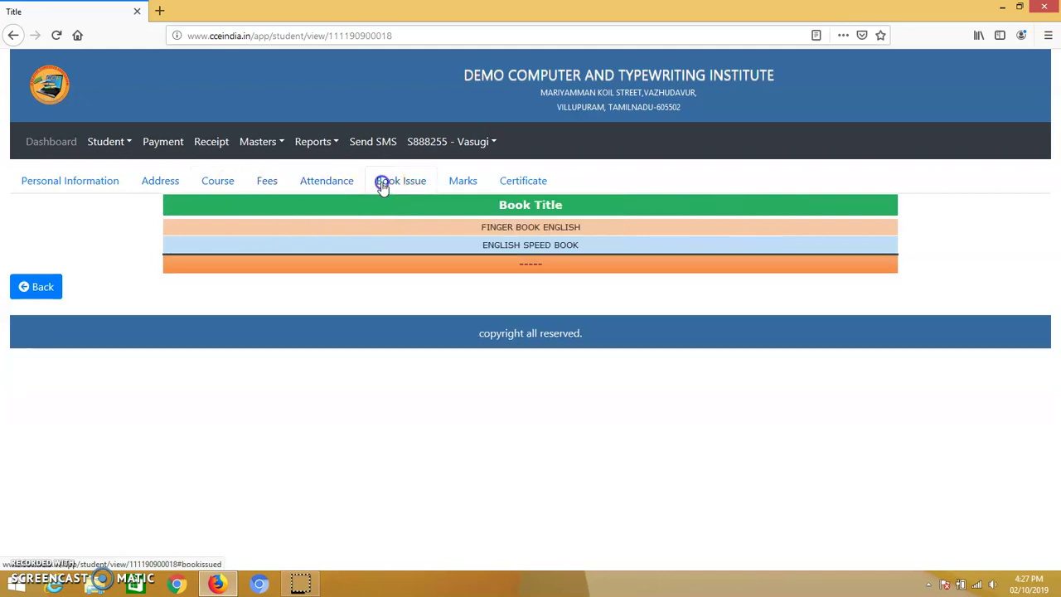
click(470, 188)
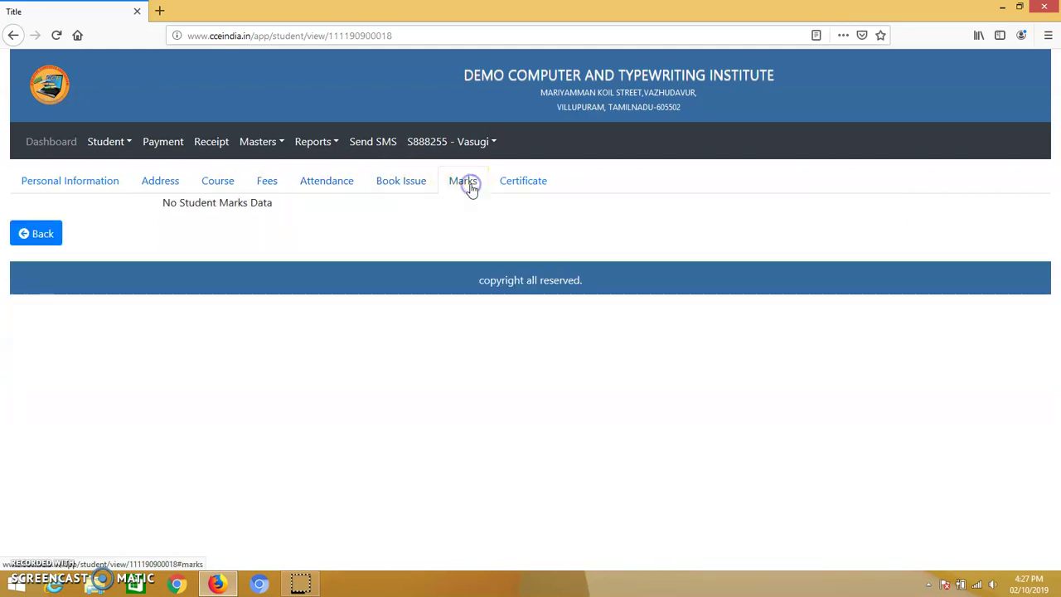
click(529, 188)
Go back through Marks, Book Issue, Attendance, Fees, Course, Address and Personal Information, then the Dashboard.
click(458, 184)
click(407, 185)
click(331, 182)
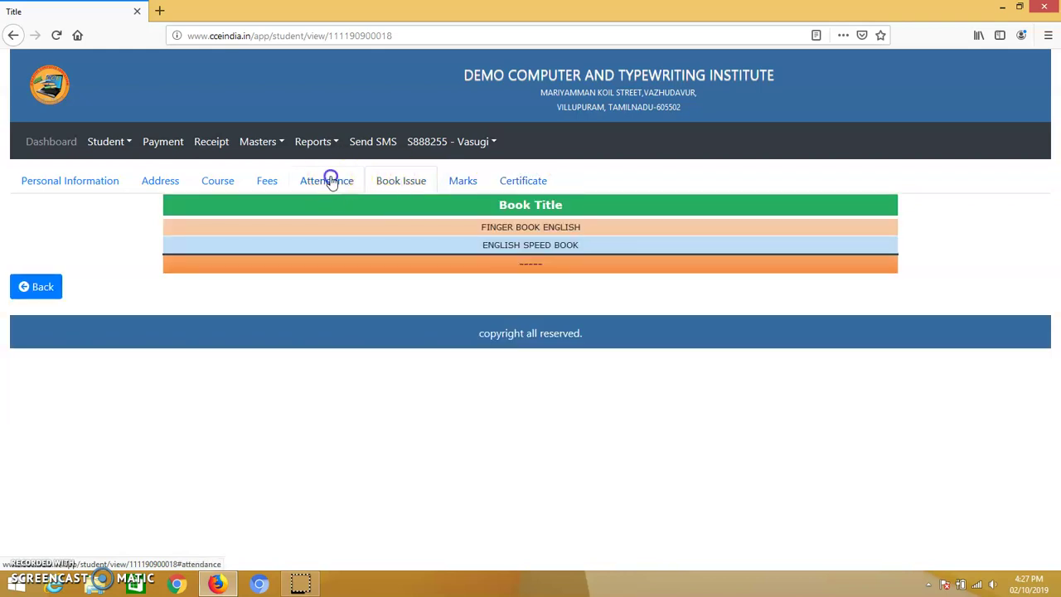
click(268, 179)
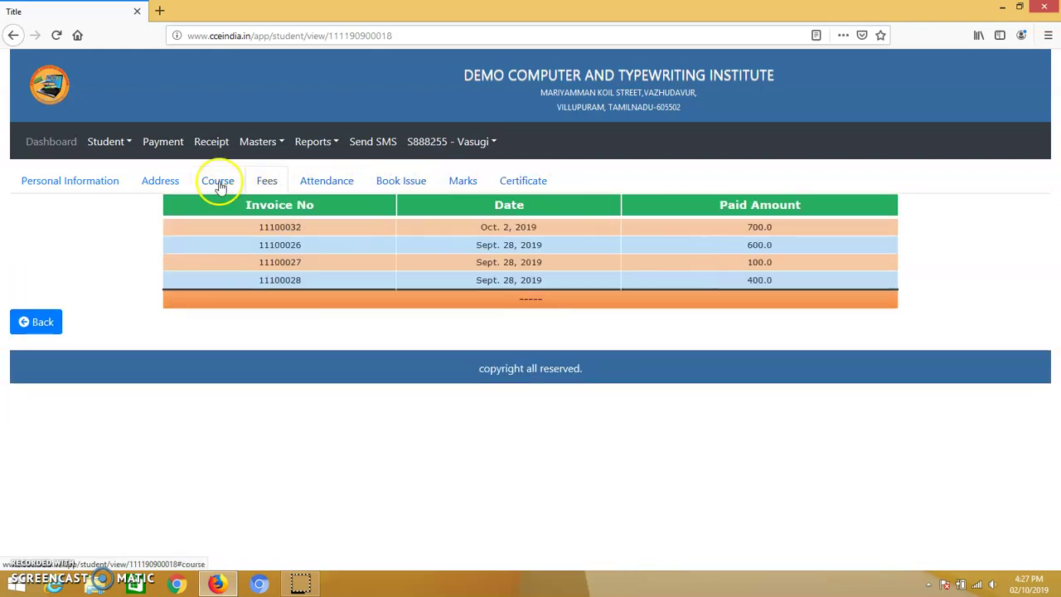
click(226, 187)
click(171, 186)
click(79, 184)
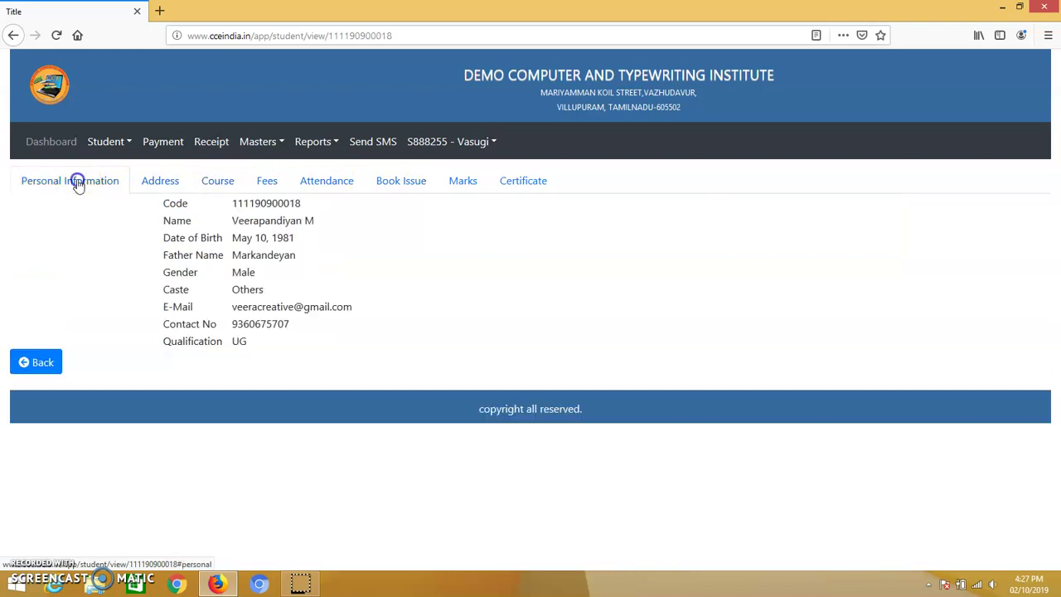
click(64, 146)
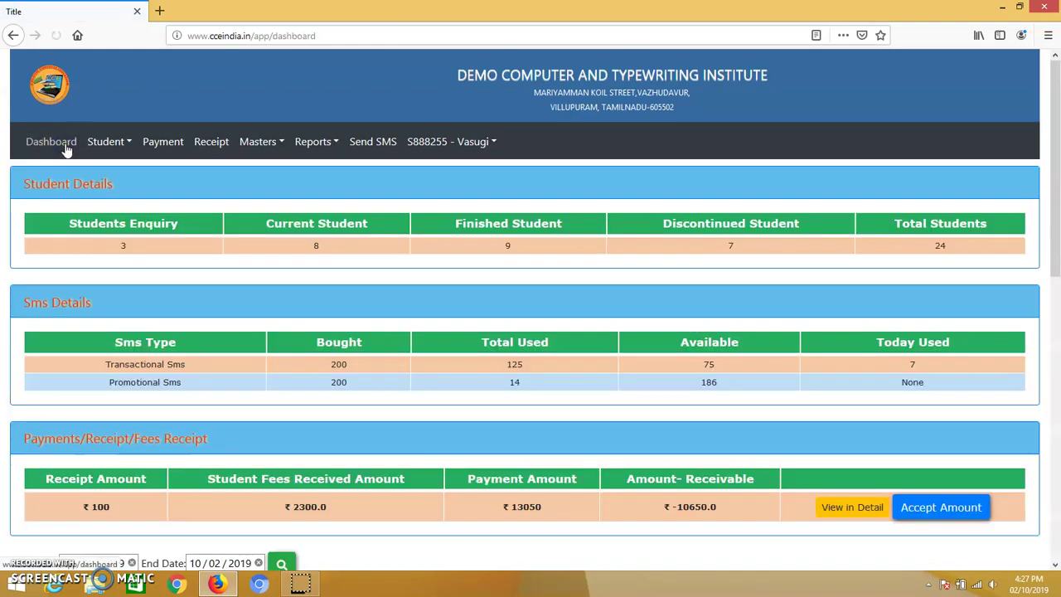
Search registered students with Course Status On Going and Course Time 09AM-10AM.
click(124, 148)
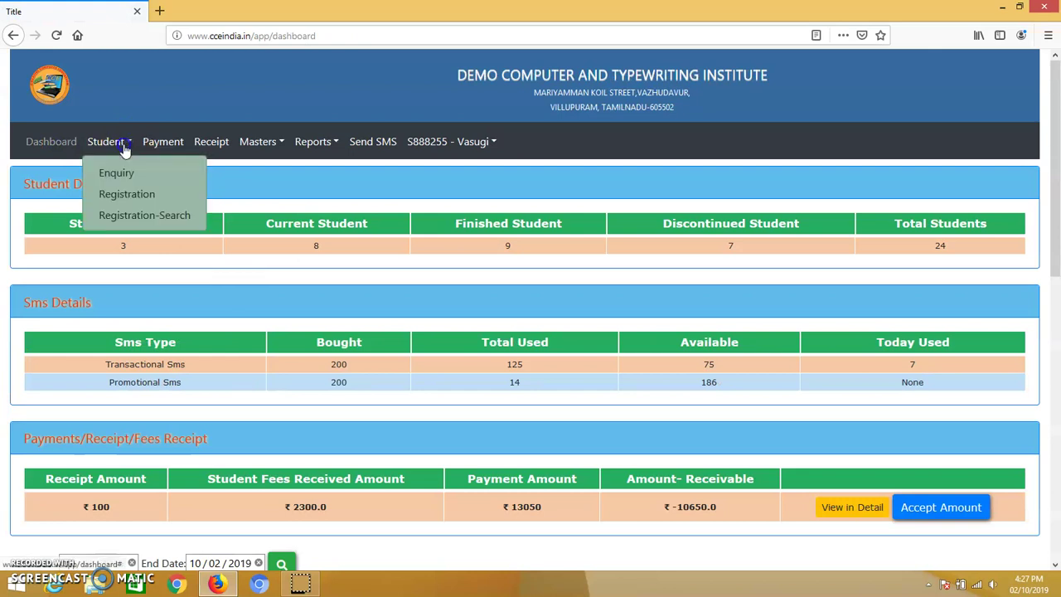
click(141, 215)
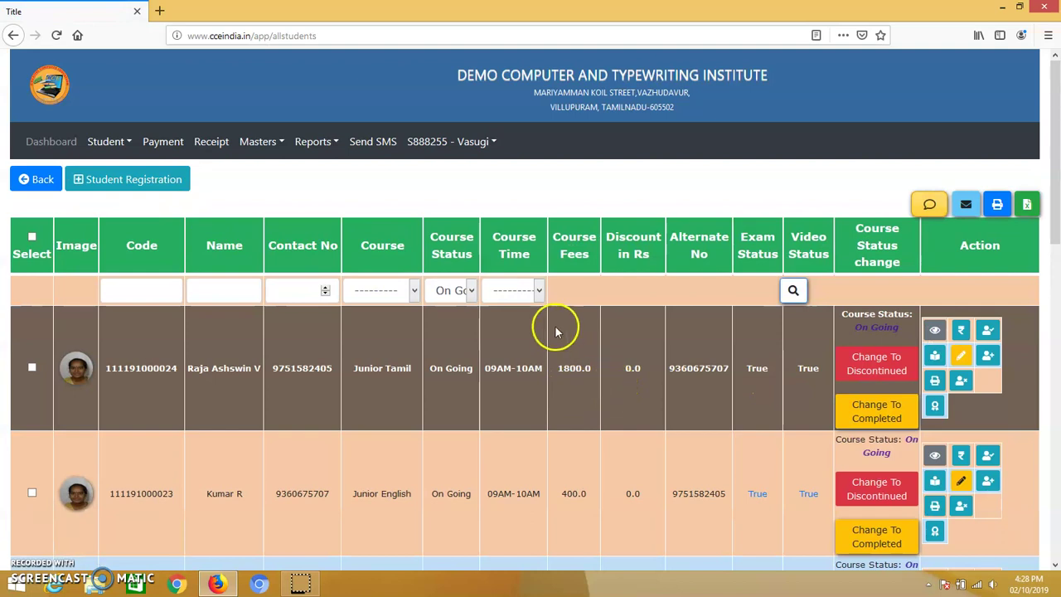
click(522, 291)
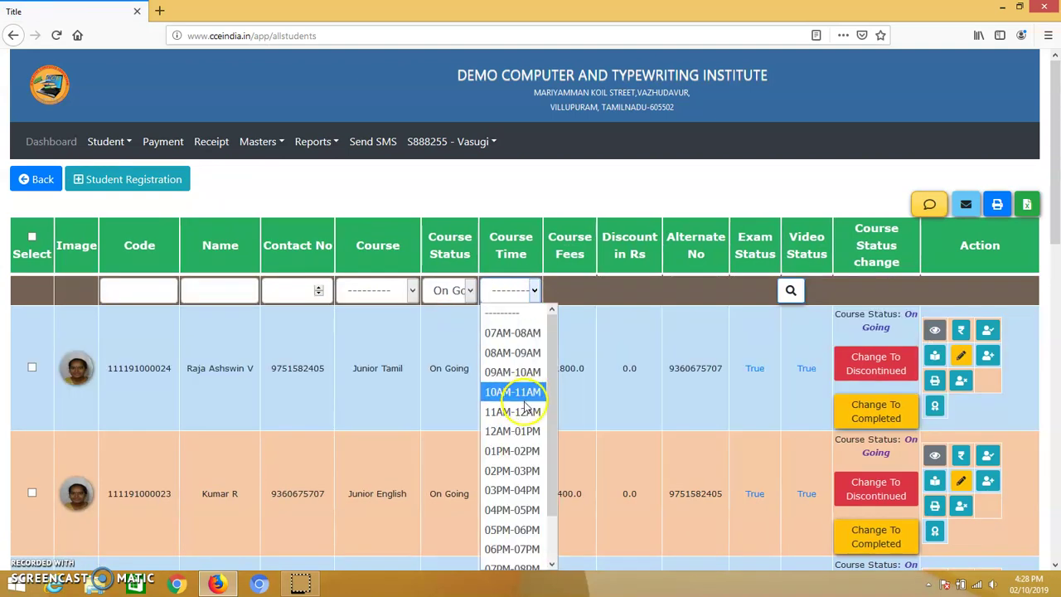
click(514, 371)
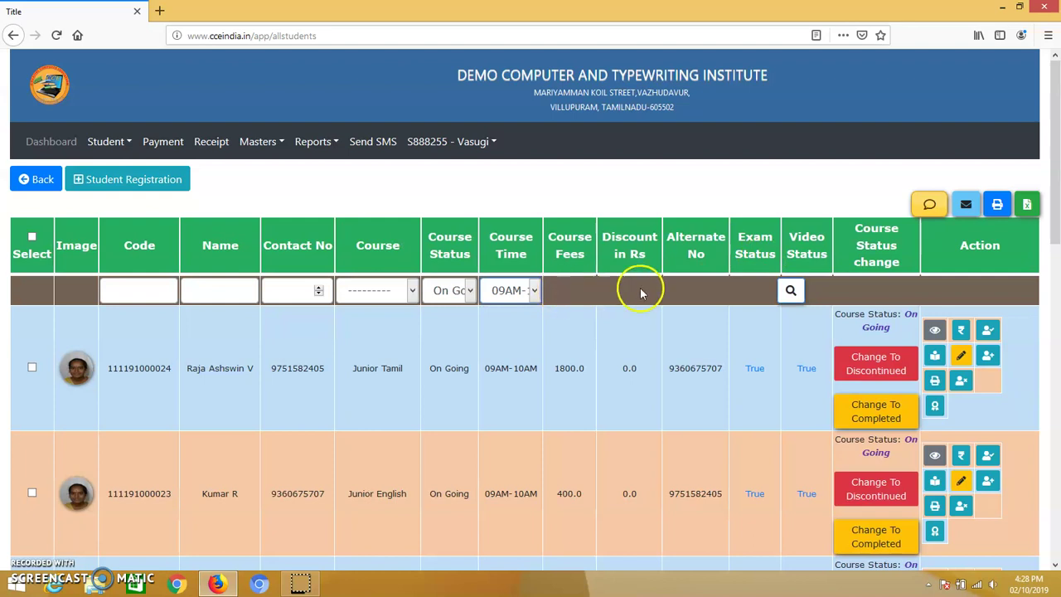
click(789, 291)
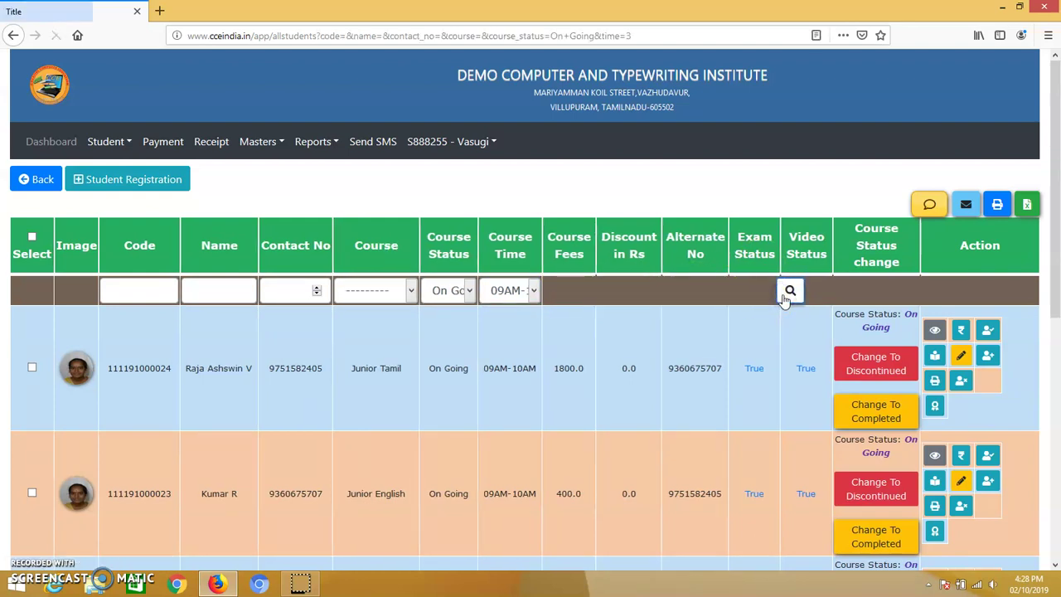
drag(1057, 285, 1057, 238)
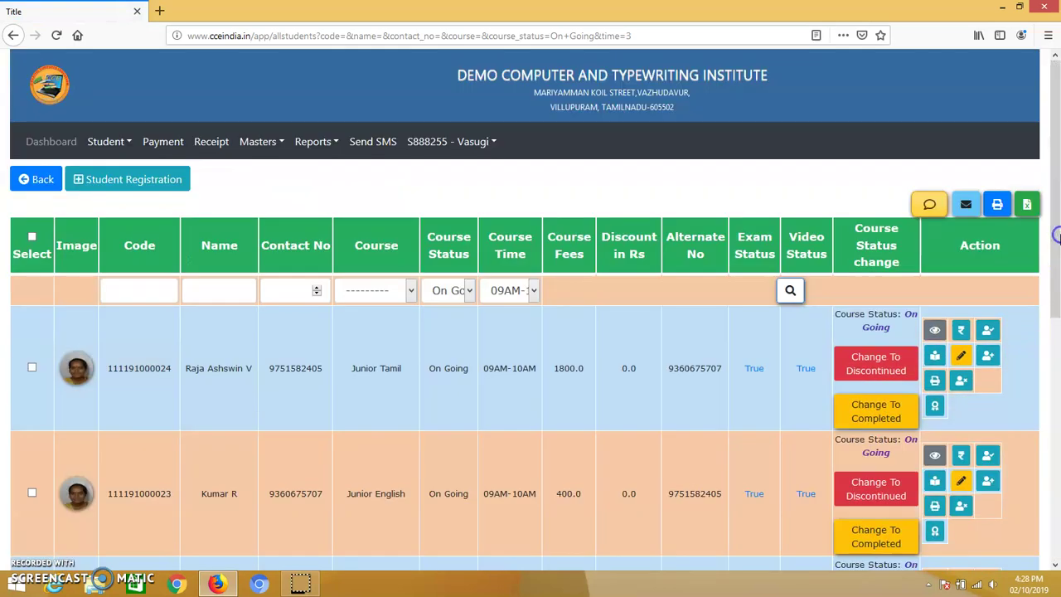
Save an attended entry dated Oct. 2, 2019 for the Junior Tamil student.
click(985, 334)
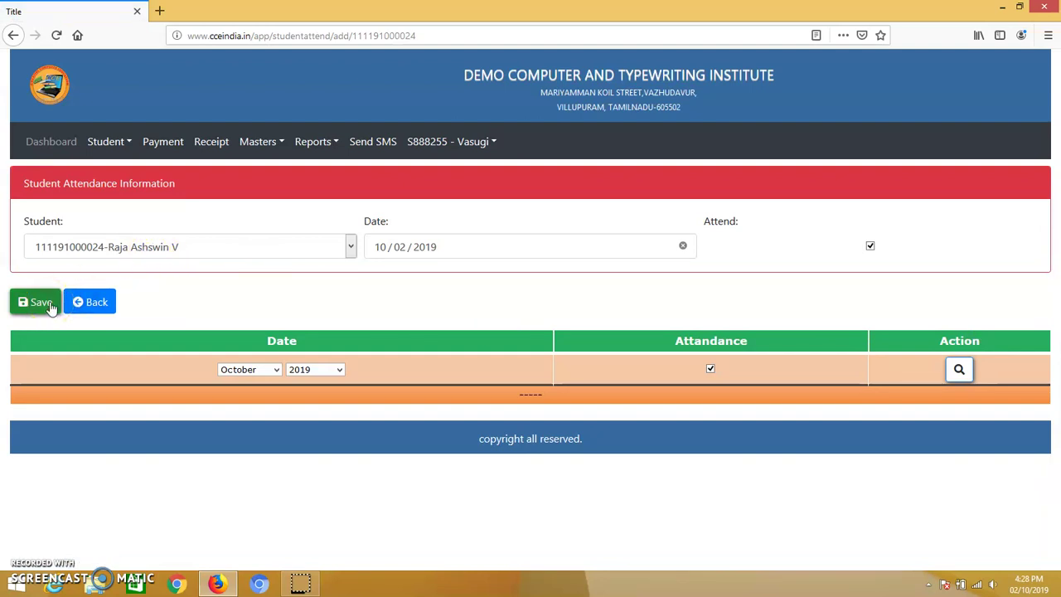
click(42, 303)
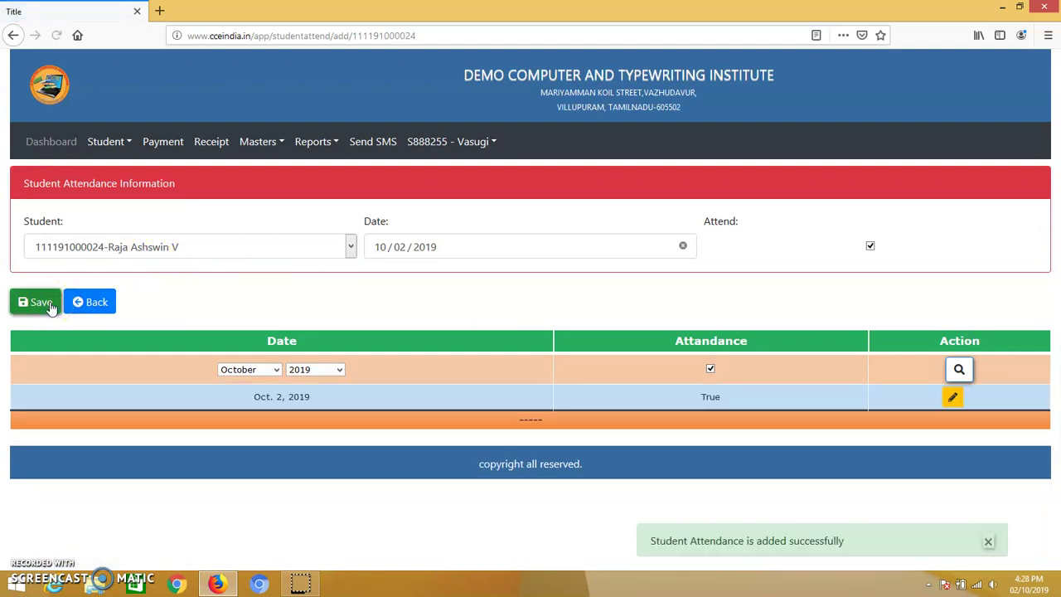
click(126, 145)
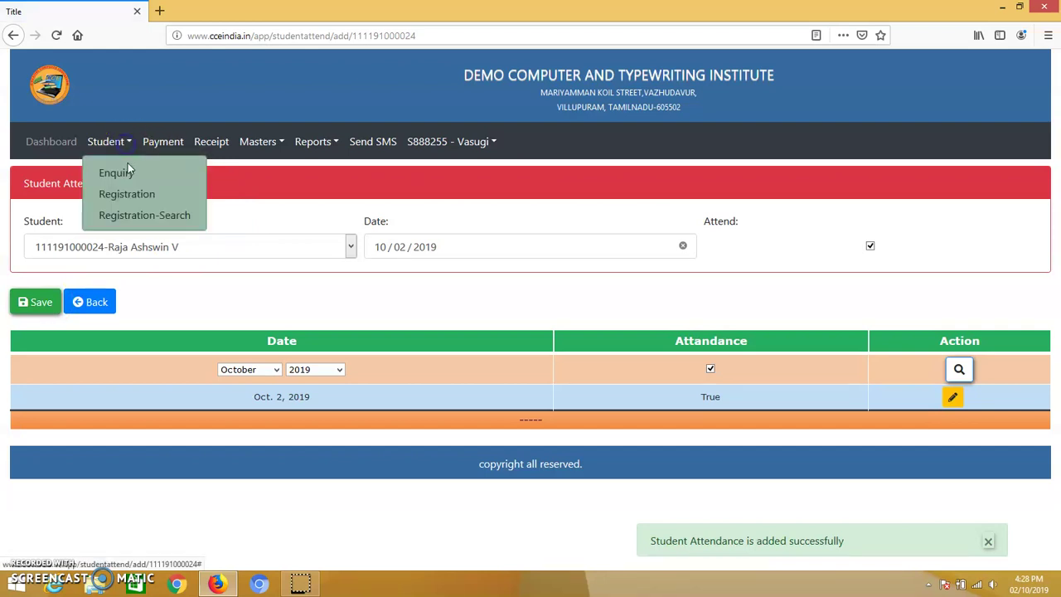
Refilter Registration-Search to 09AM-10AM and open Book Issue for the Junior English student.
click(131, 218)
click(514, 290)
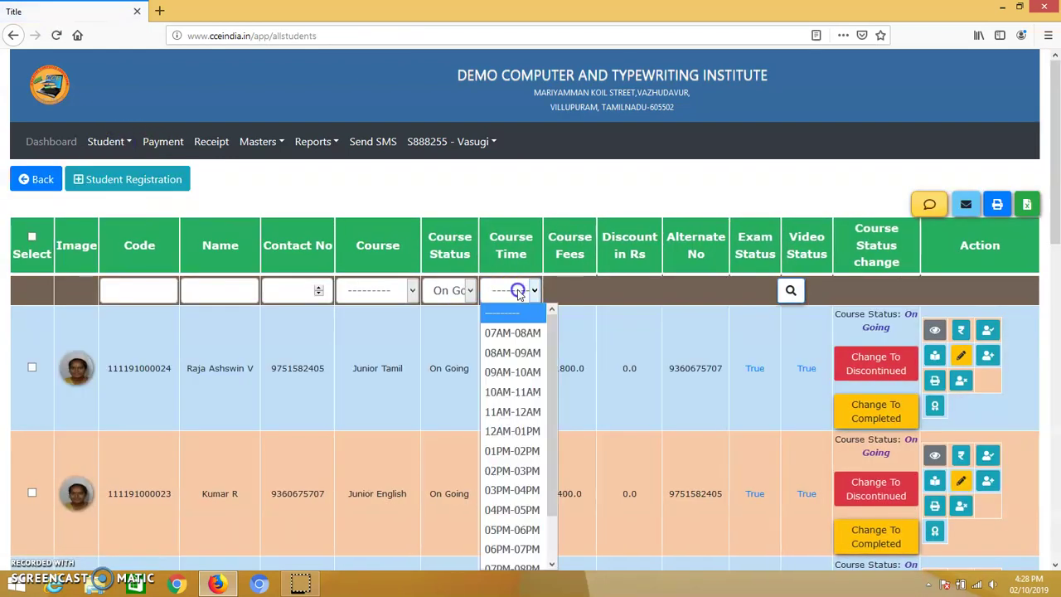
click(521, 372)
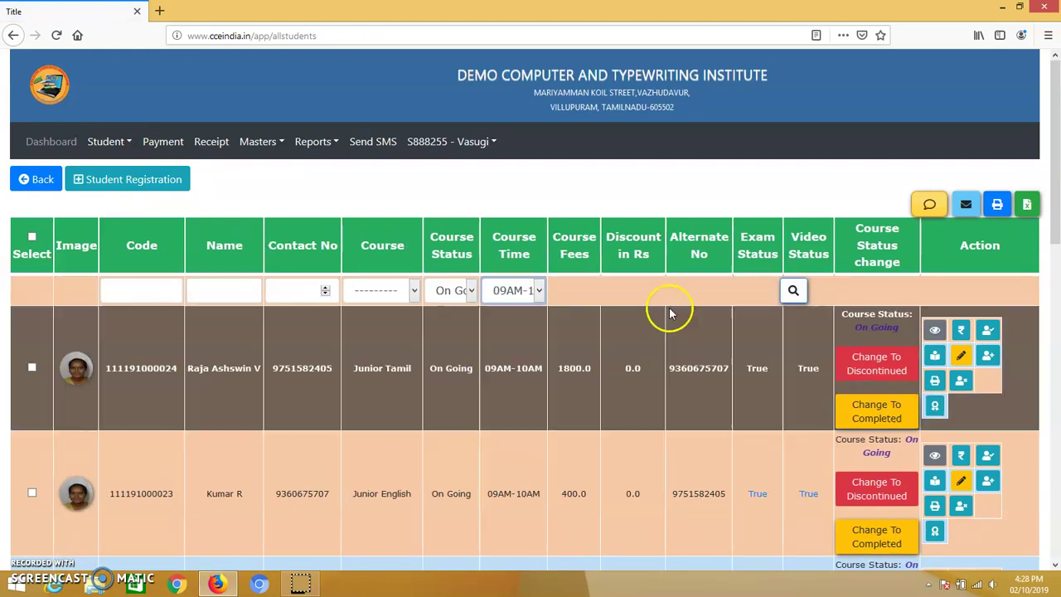
click(792, 290)
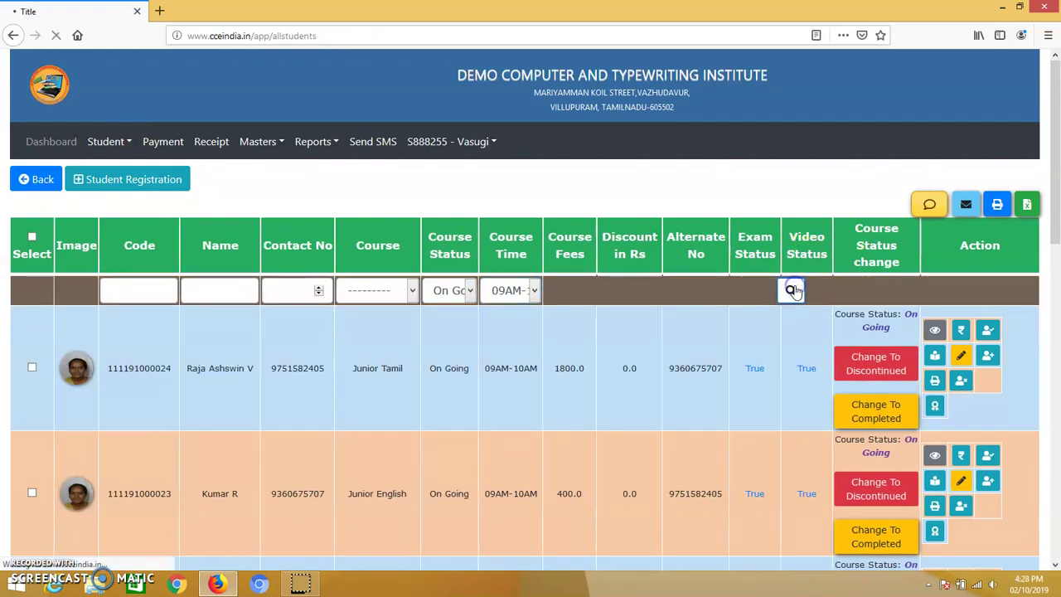
scroll(1058, 260, down, 3)
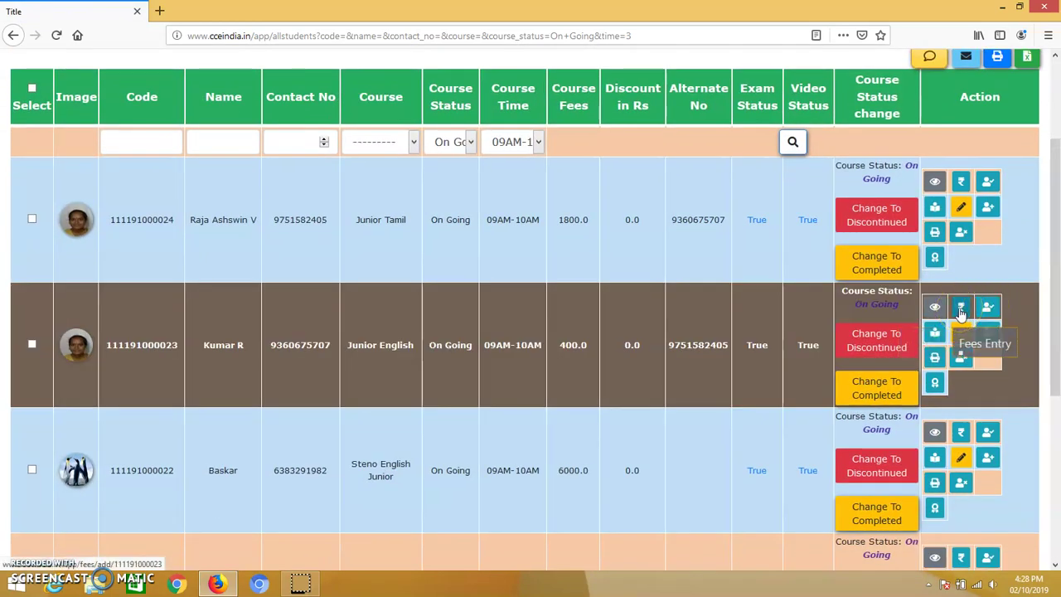
click(934, 340)
Issue FINGER BOOK ENGLISH to the Junior English student, then attempt issuing TAMIL MODEL BOOK.
click(511, 256)
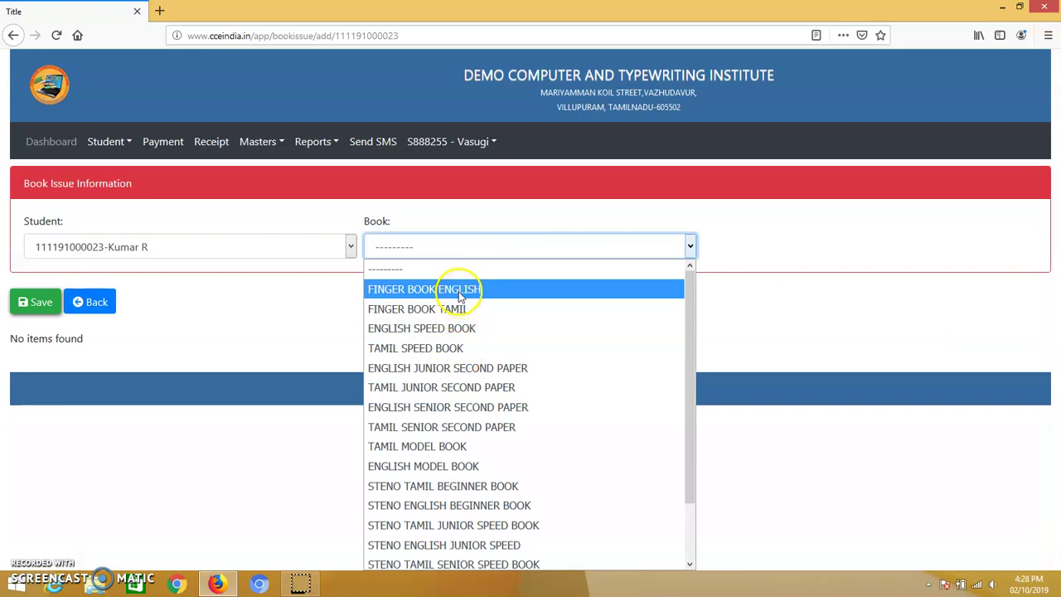
click(461, 290)
click(39, 303)
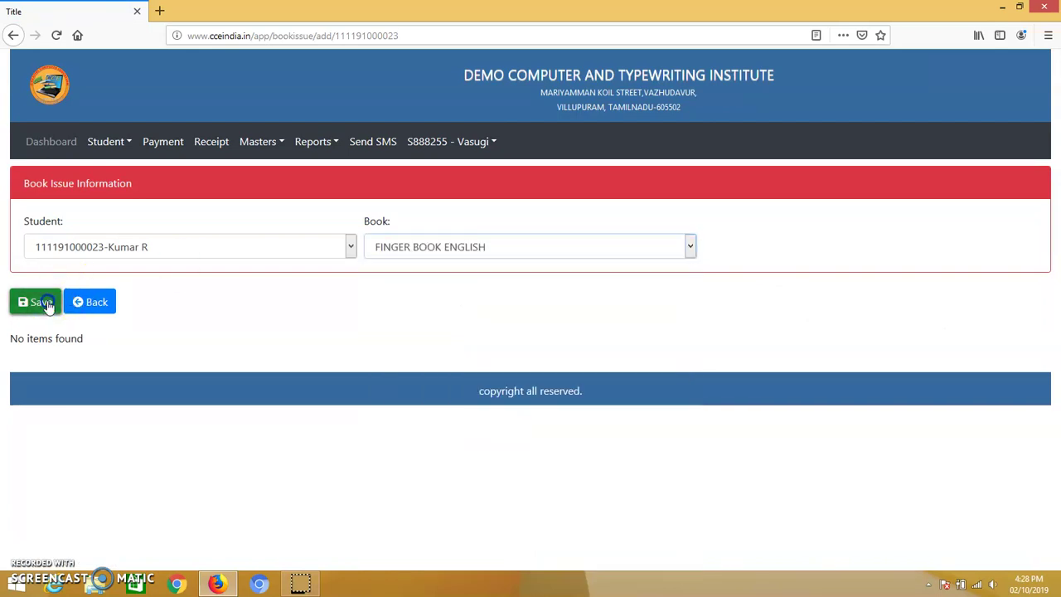
click(403, 248)
key(super+c)
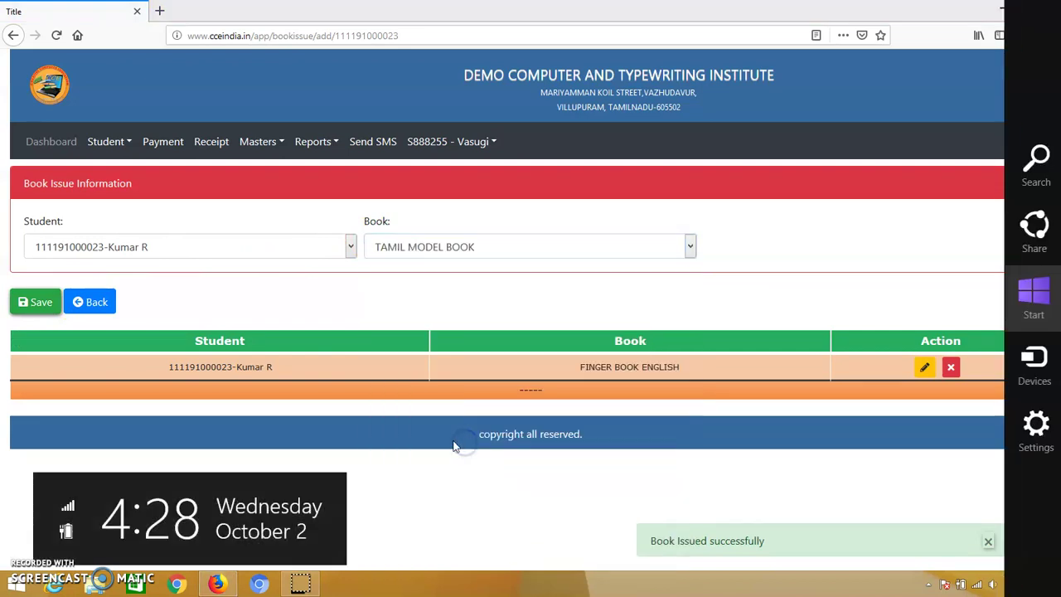
click(37, 309)
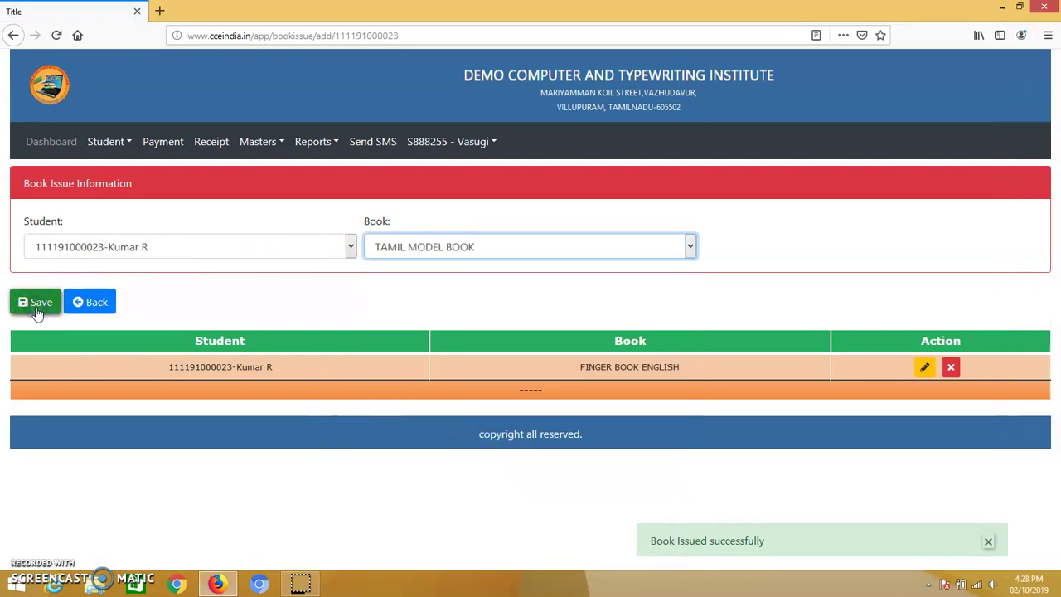
click(37, 307)
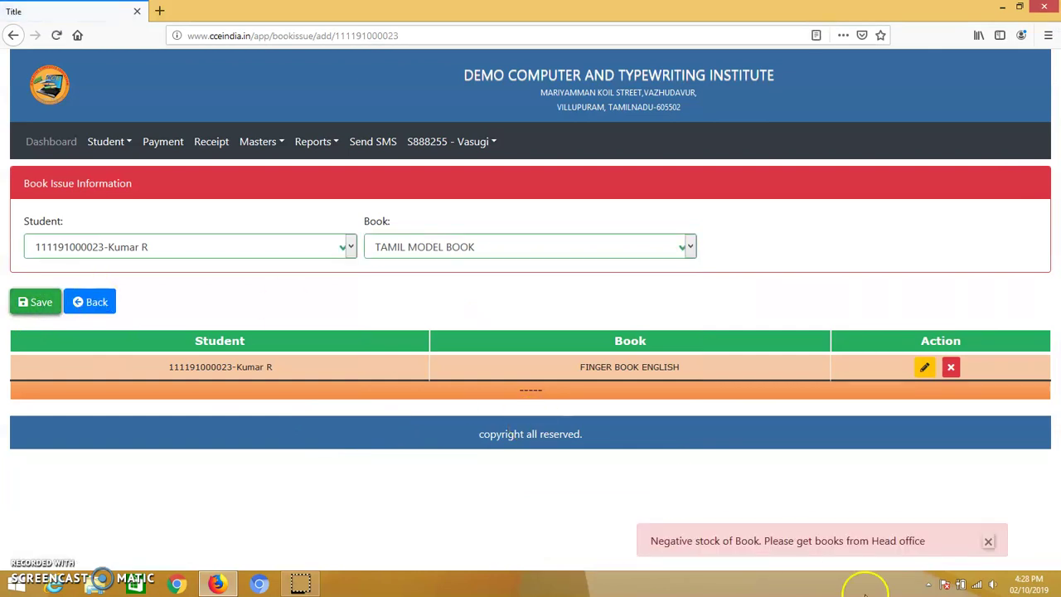
Retry issuing FINGER BOOK ENGLISH, which is refused as already issued.
click(455, 246)
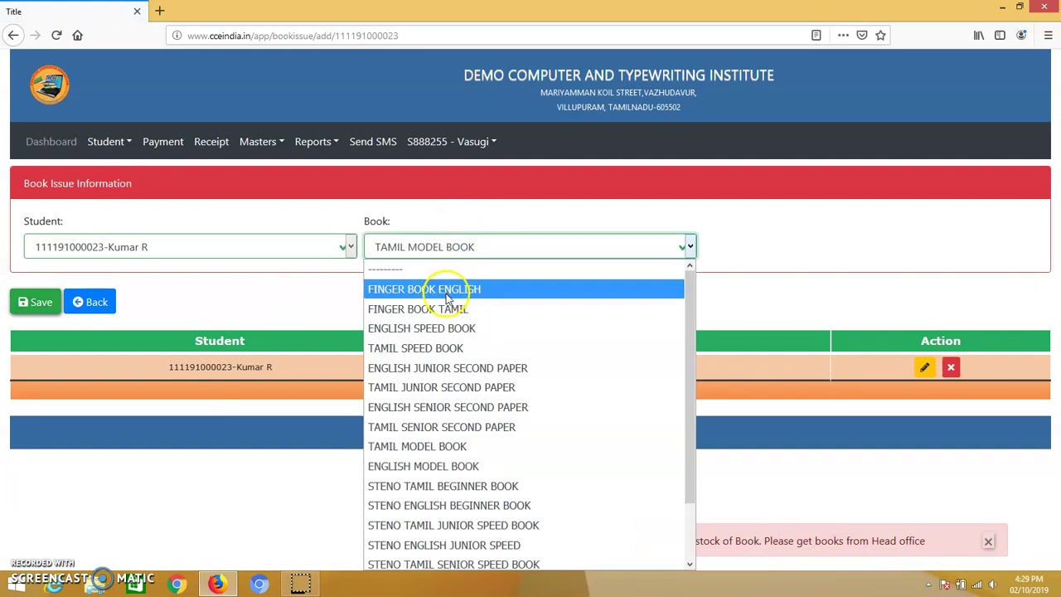
click(447, 288)
click(38, 307)
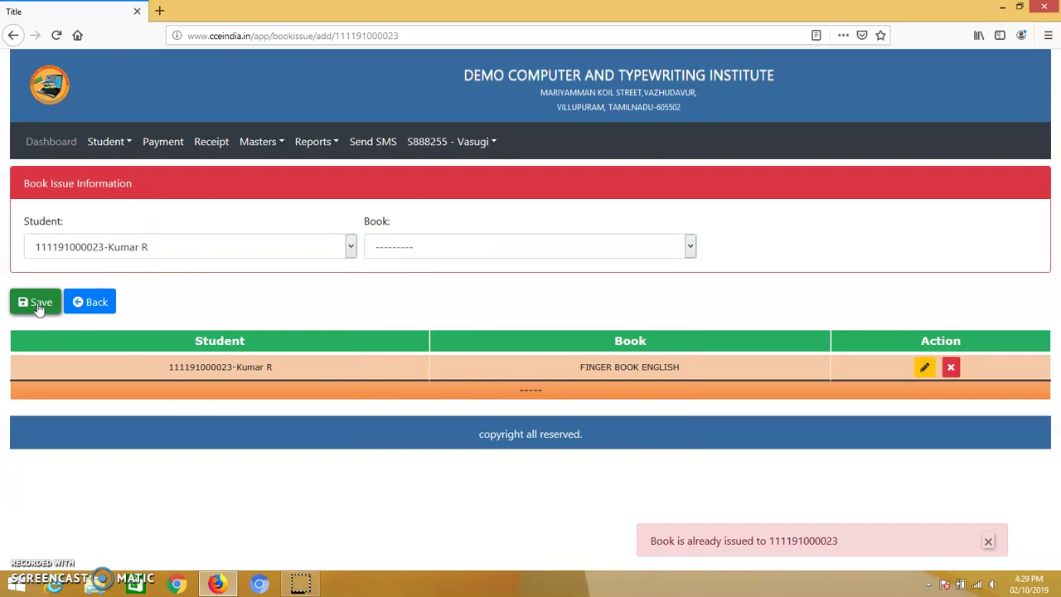
click(270, 142)
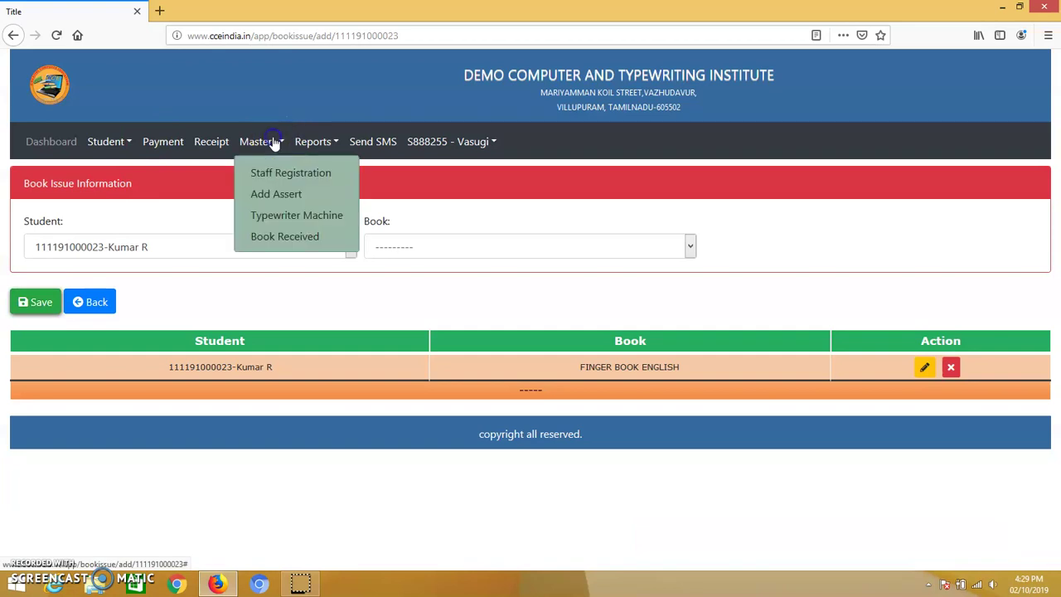
View Masters > Book Received stock: FINGER BOOK ENGLISH 45 received, 9 issued, 36 available.
click(292, 239)
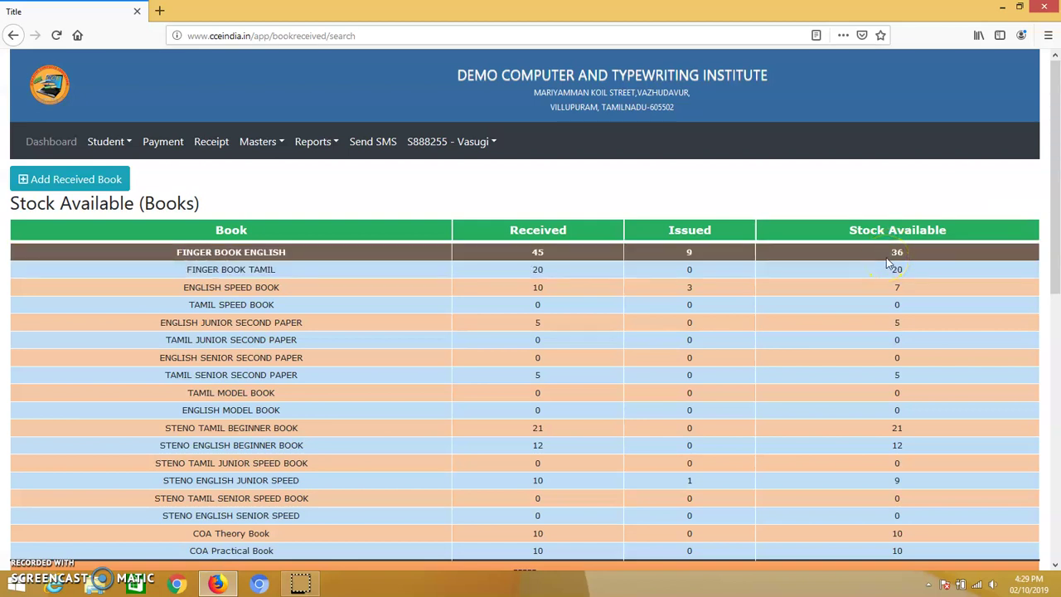
key(super+c)
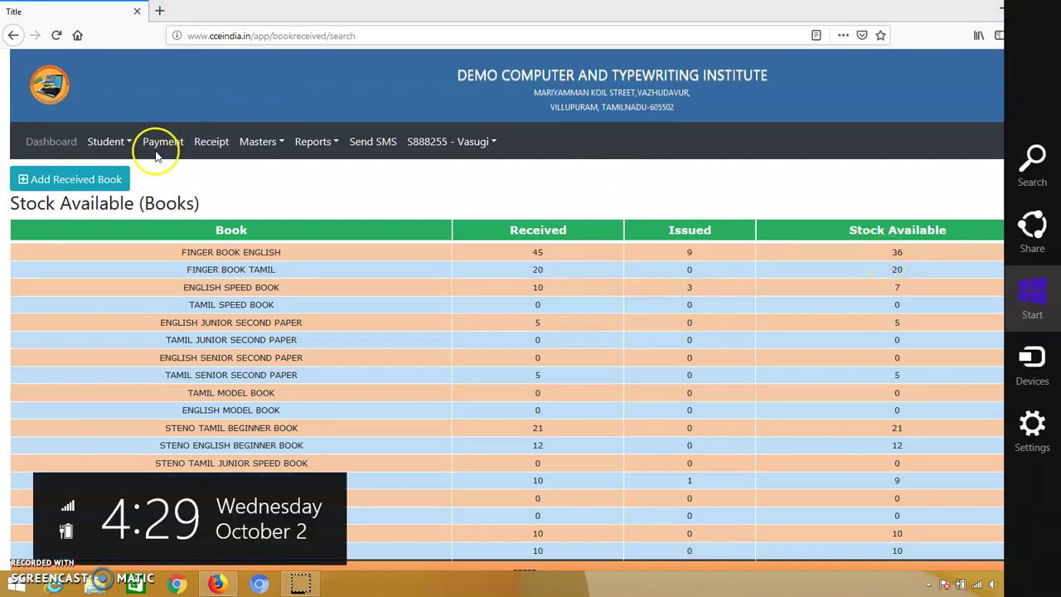
click(128, 146)
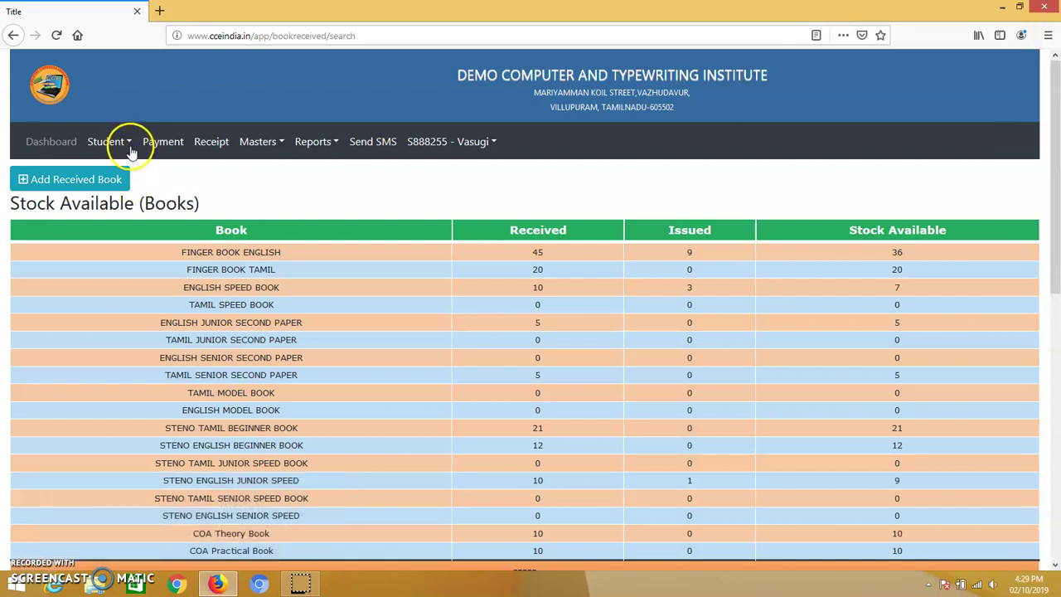
click(129, 147)
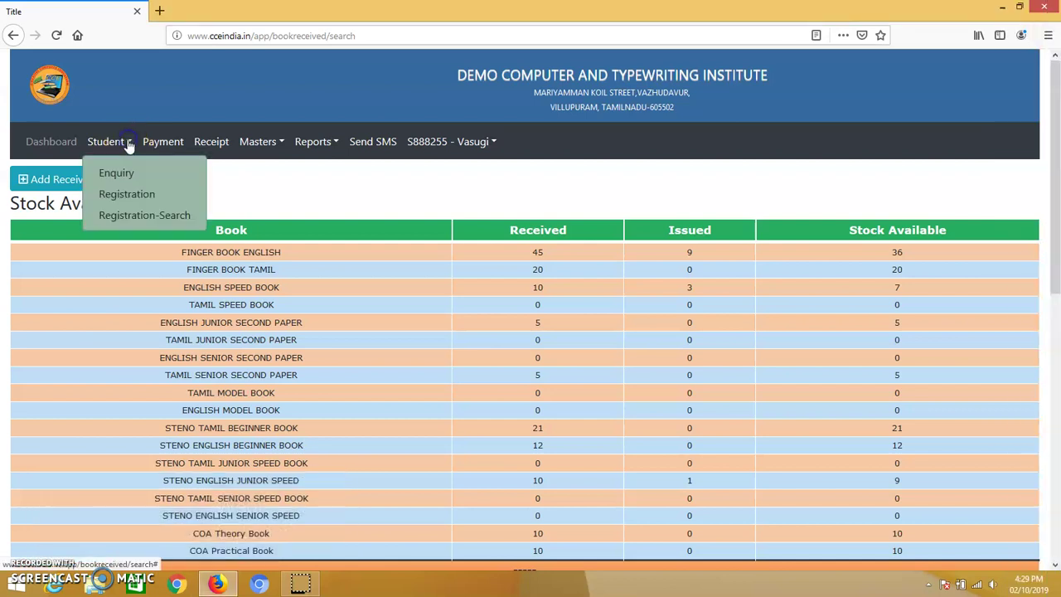
Reopen the student registration list and open the Junior Tamil student's edit form.
click(137, 212)
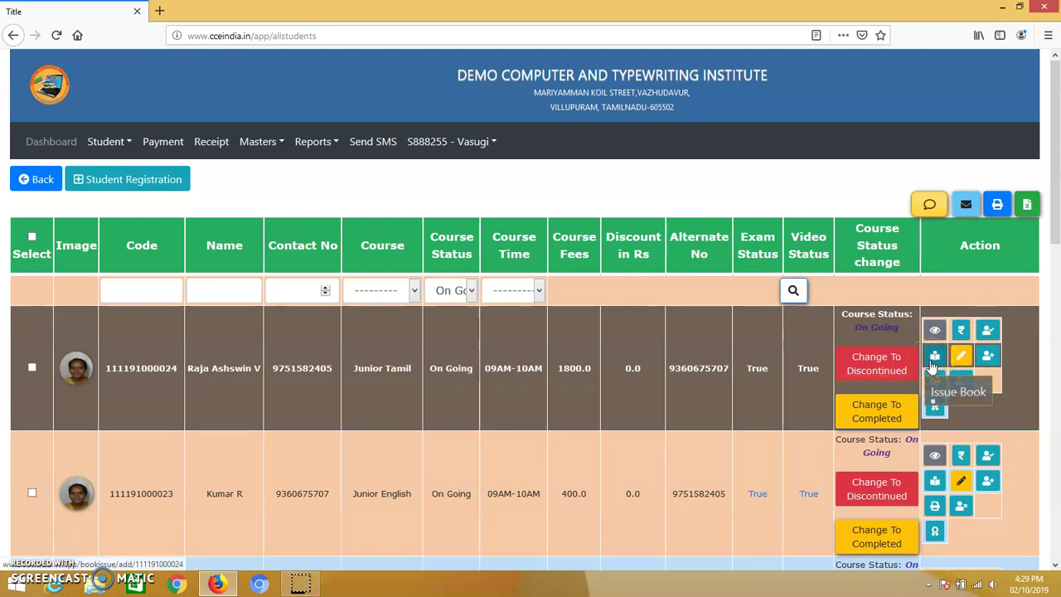
click(987, 333)
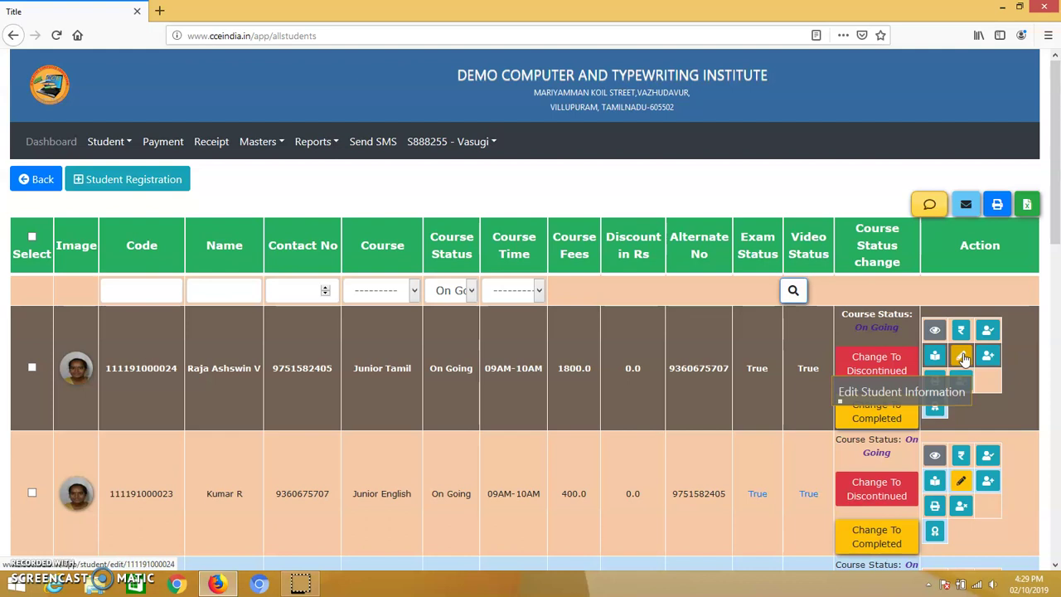
click(963, 357)
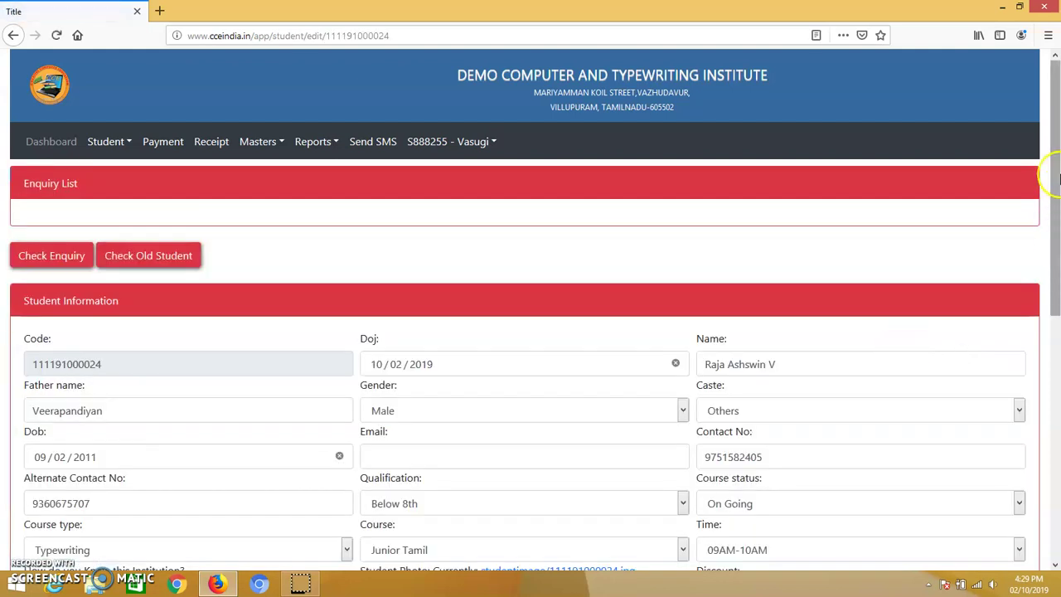
Keep the Junior Tamil student's course status as On Going and save the record.
drag(1059, 178, 1052, 308)
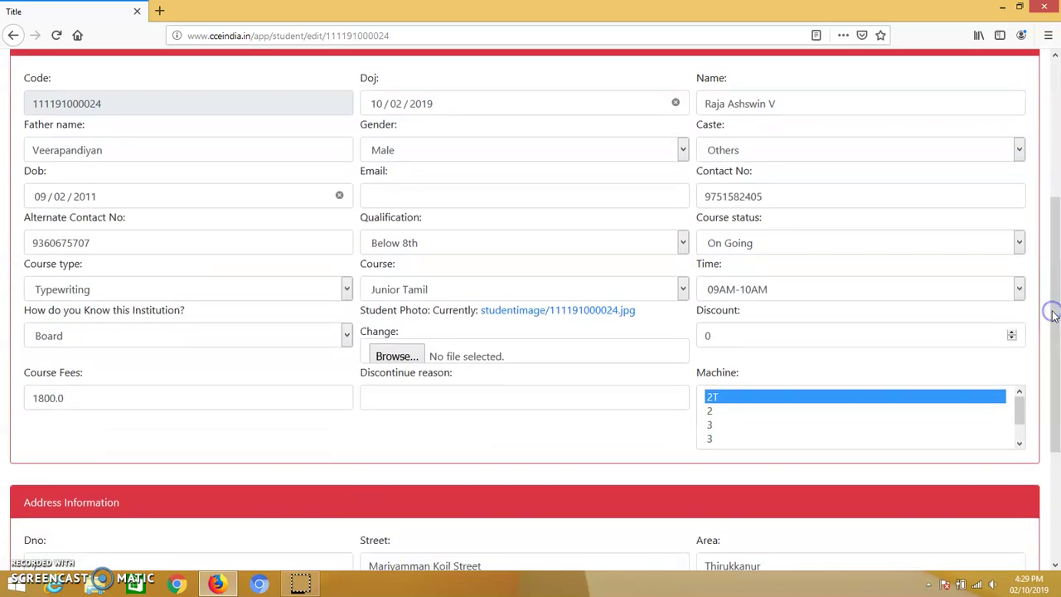
click(903, 242)
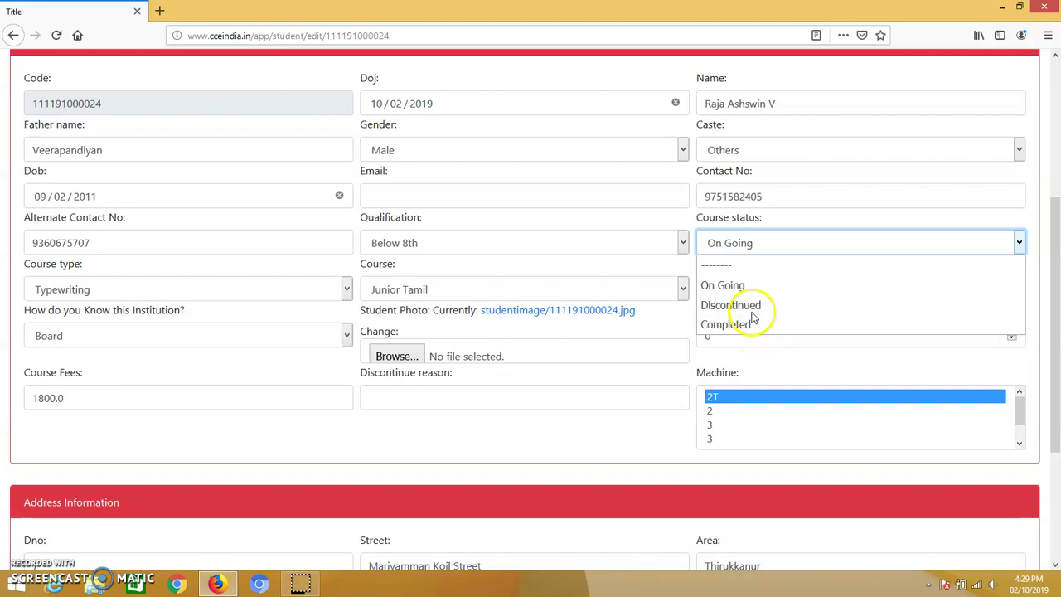
click(747, 285)
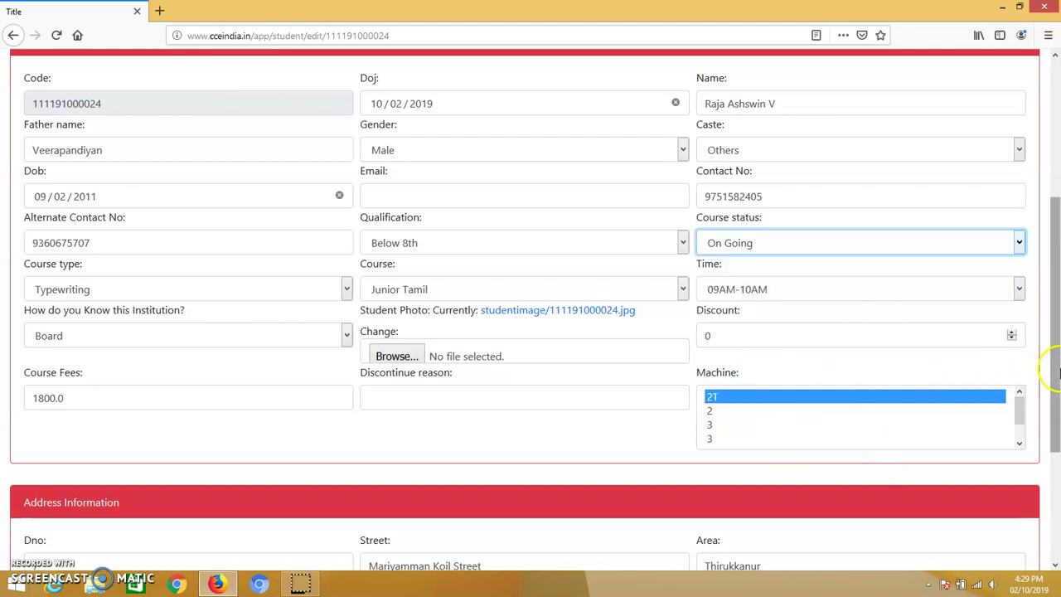
scroll(1059, 373, down, 5)
click(29, 523)
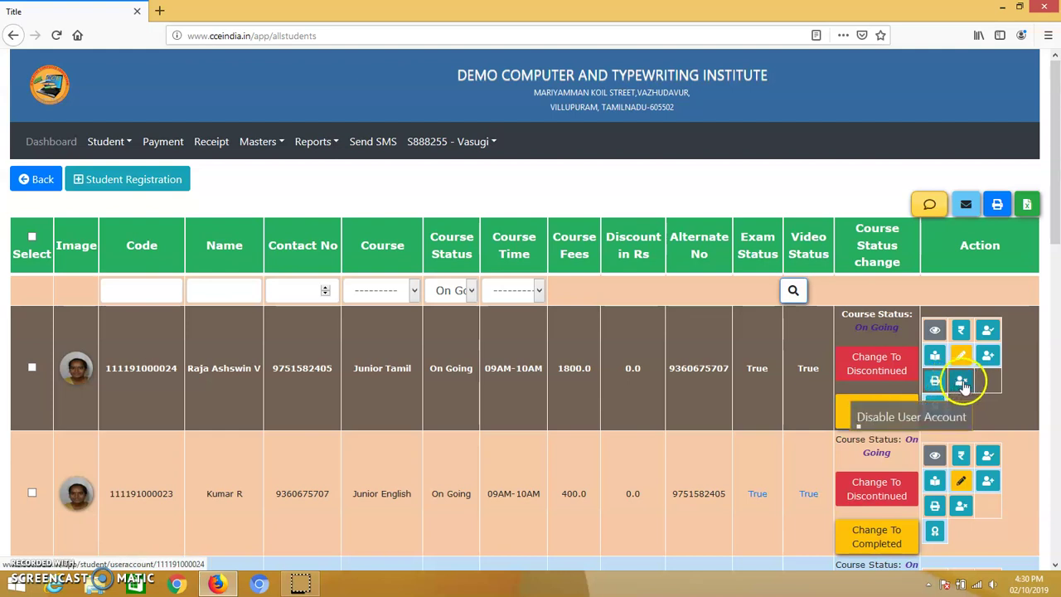
Open the Junior Tamil student's Student Fees Information printout with student and center copies.
click(962, 383)
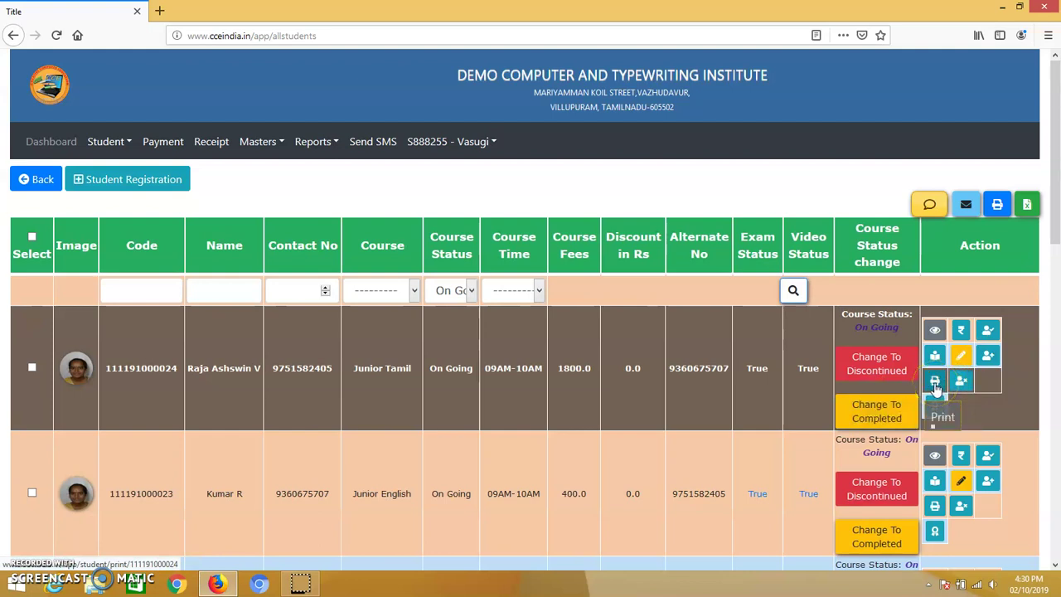
click(935, 383)
drag(1050, 257, 1039, 442)
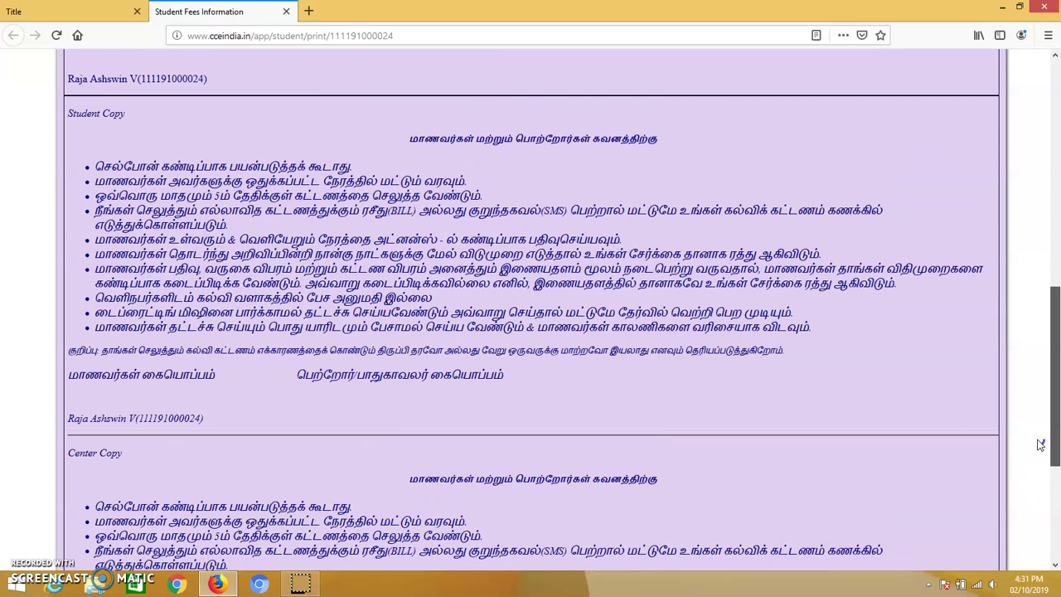
Scroll the printout back to its header, then return to the student list tab.
drag(1038, 442, 1037, 58)
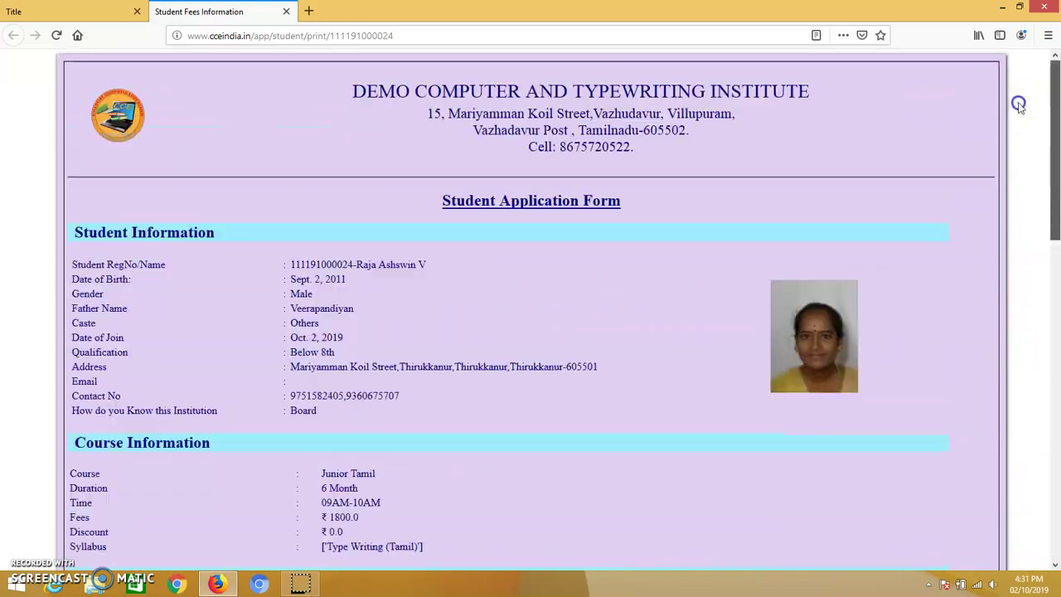
click(73, 13)
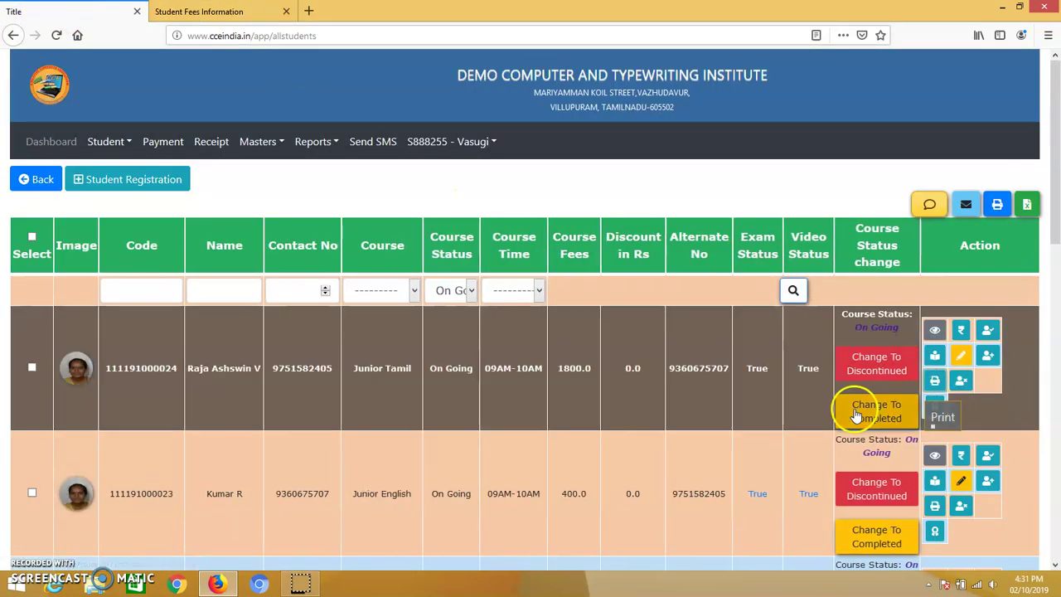
click(871, 370)
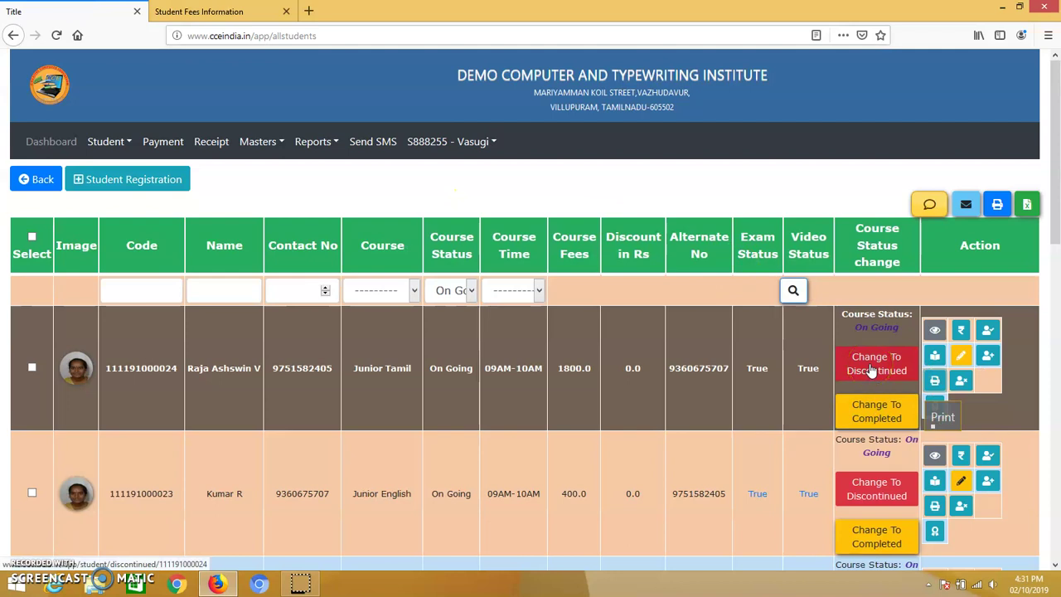
click(960, 357)
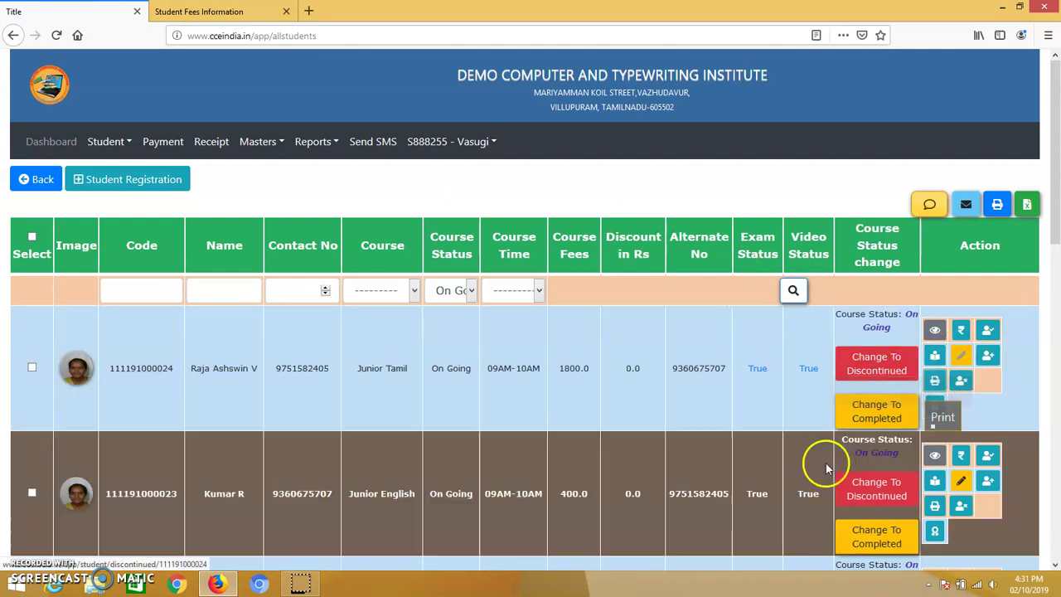
click(876, 409)
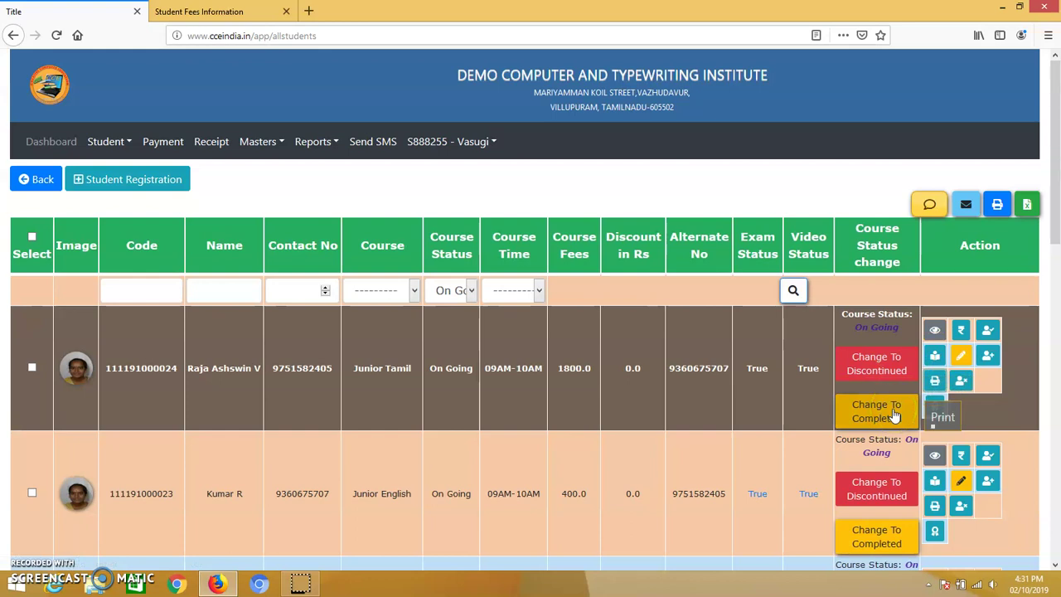
click(939, 413)
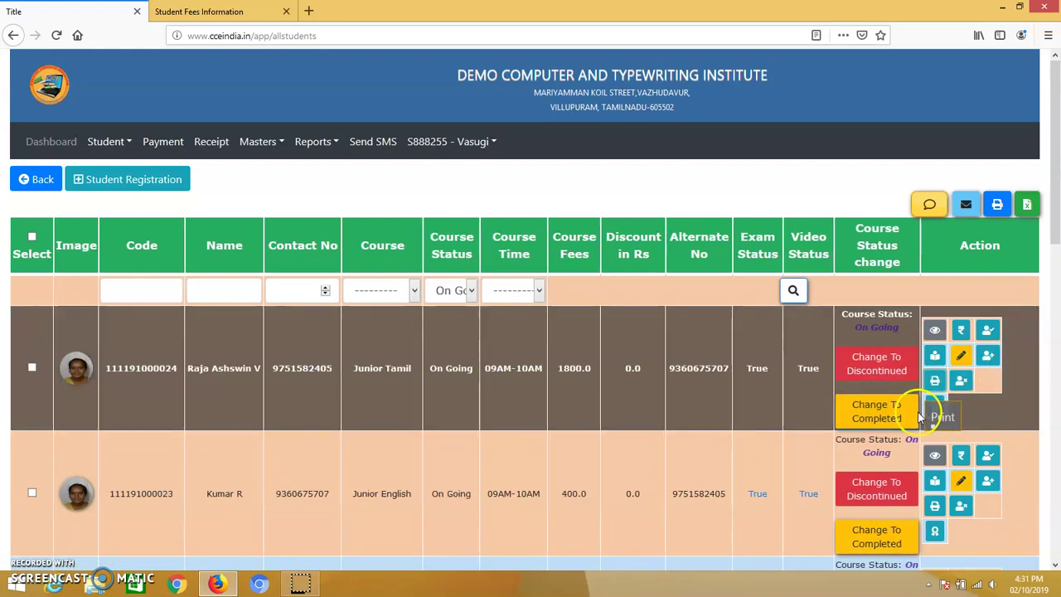
click(931, 407)
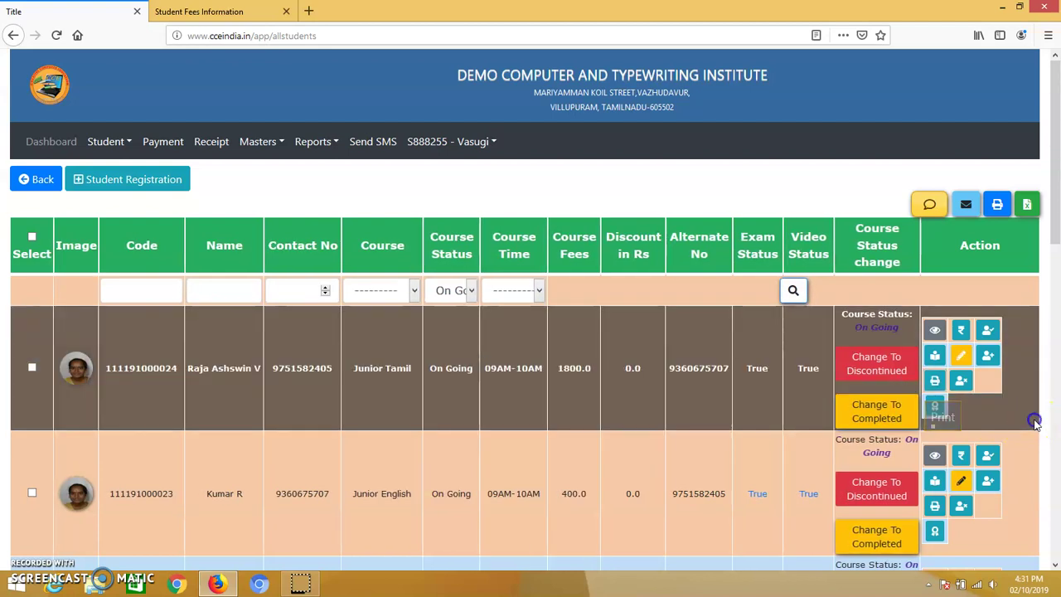
mouse_move(1047, 425)
click(1037, 294)
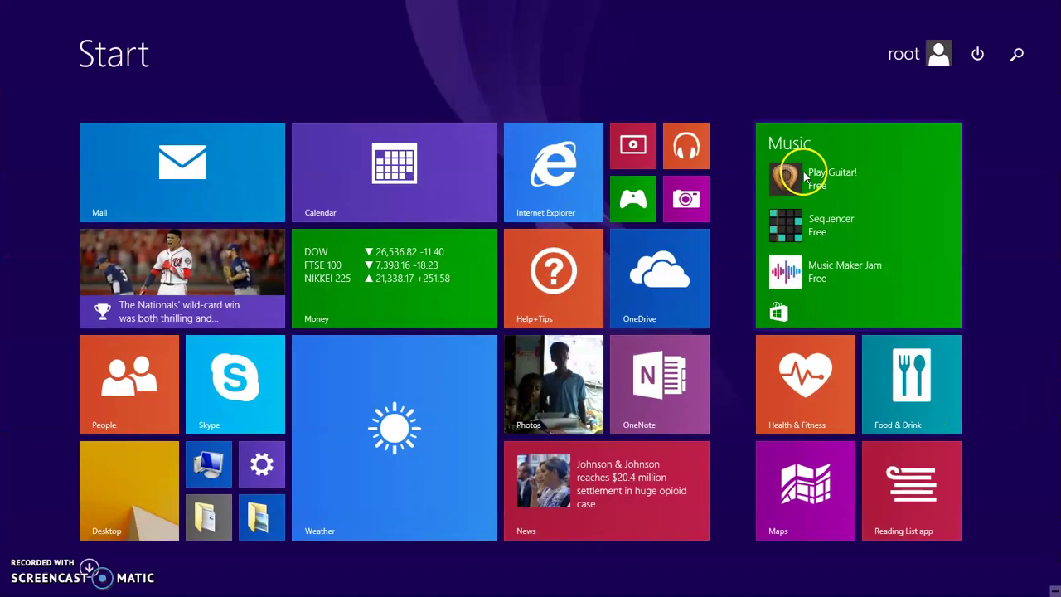
key(super)
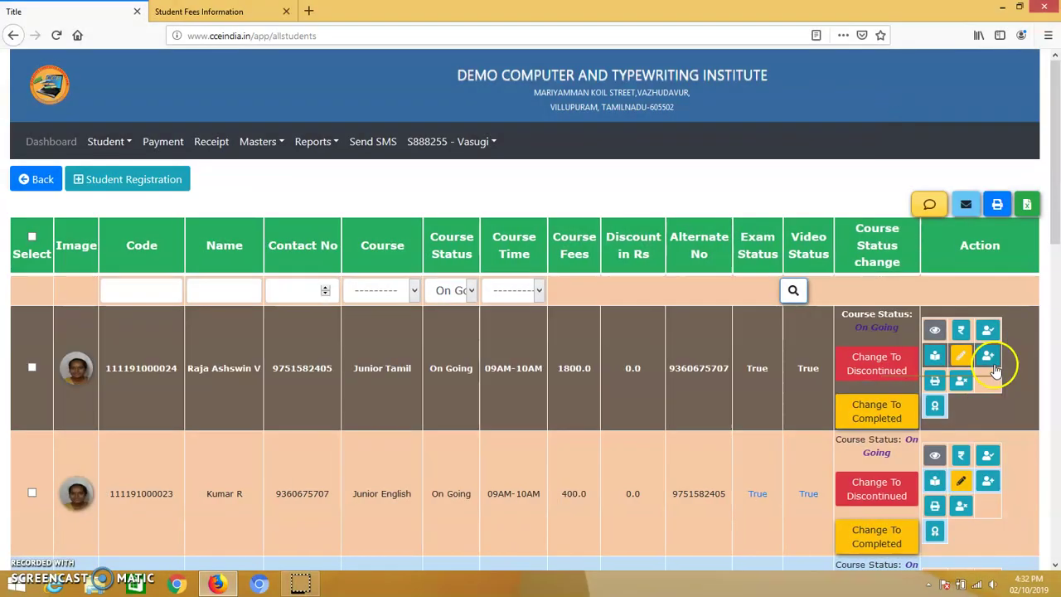
Open the first student's certificate form and begin on the issuer and Gov registration fields.
click(935, 409)
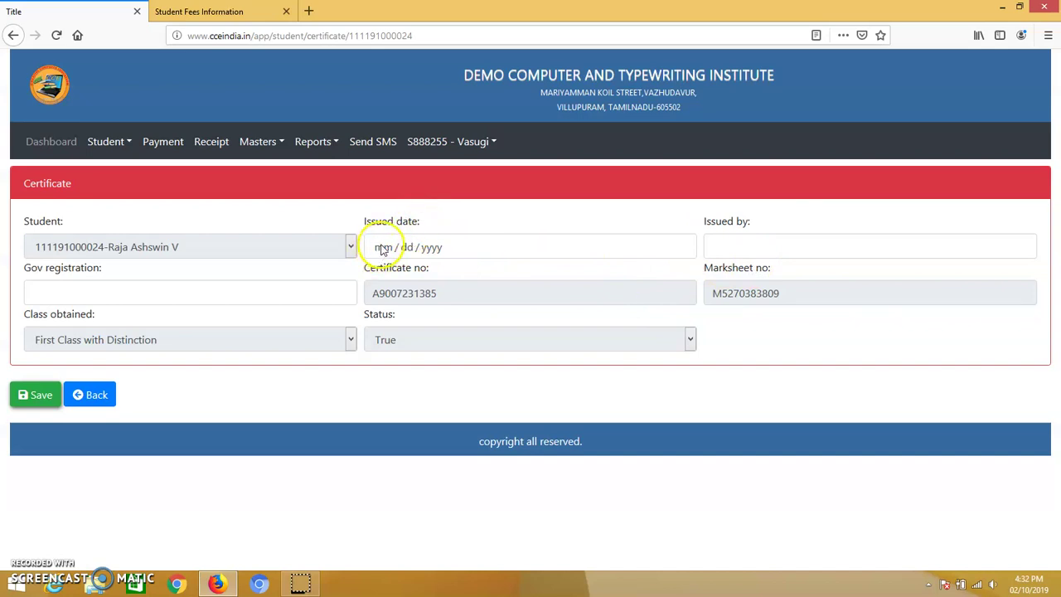
click(729, 239)
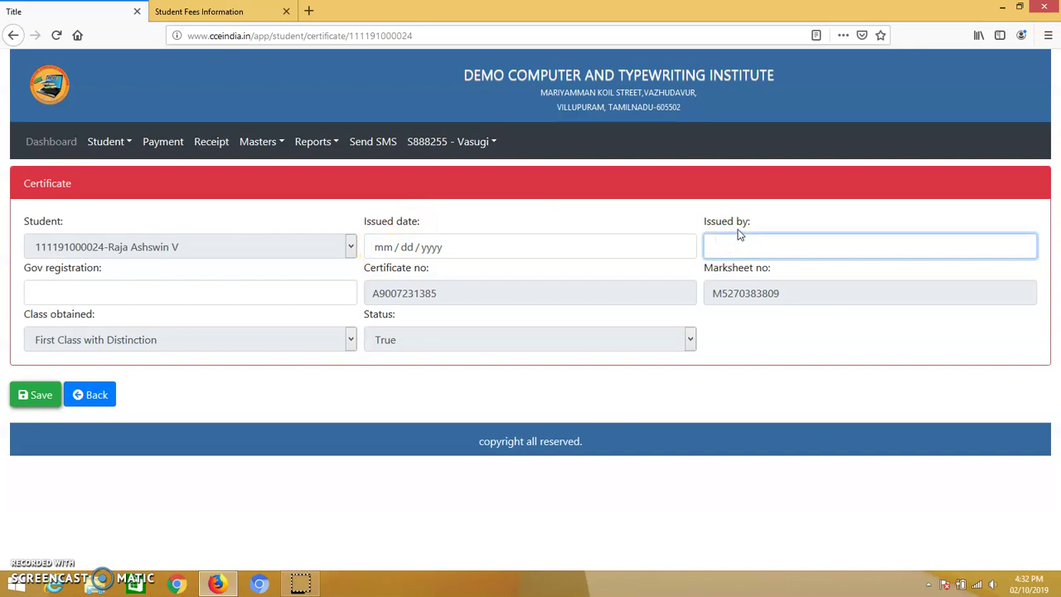
key(super+c)
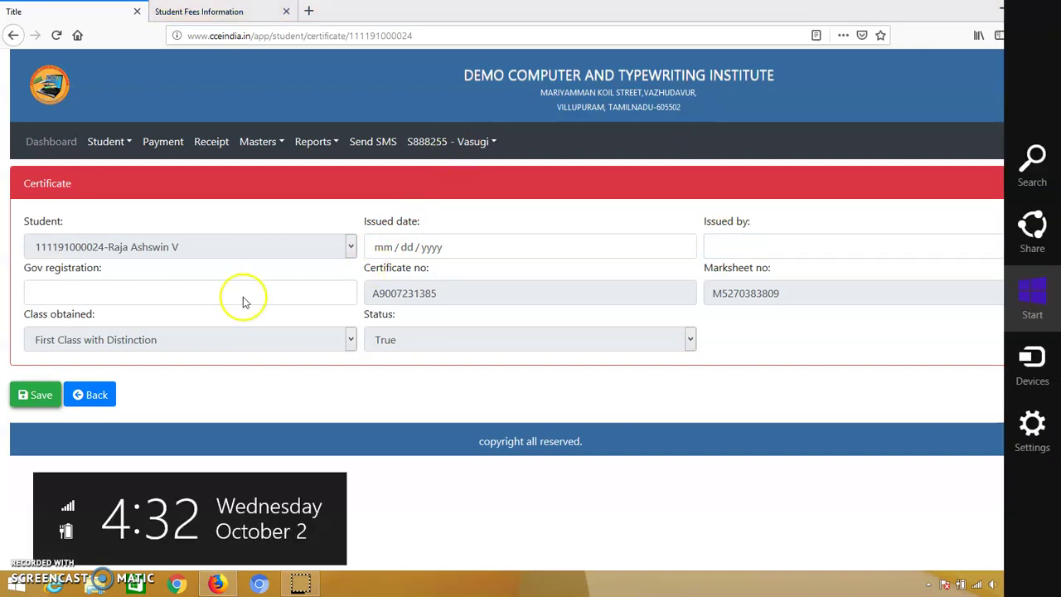
key(Escape)
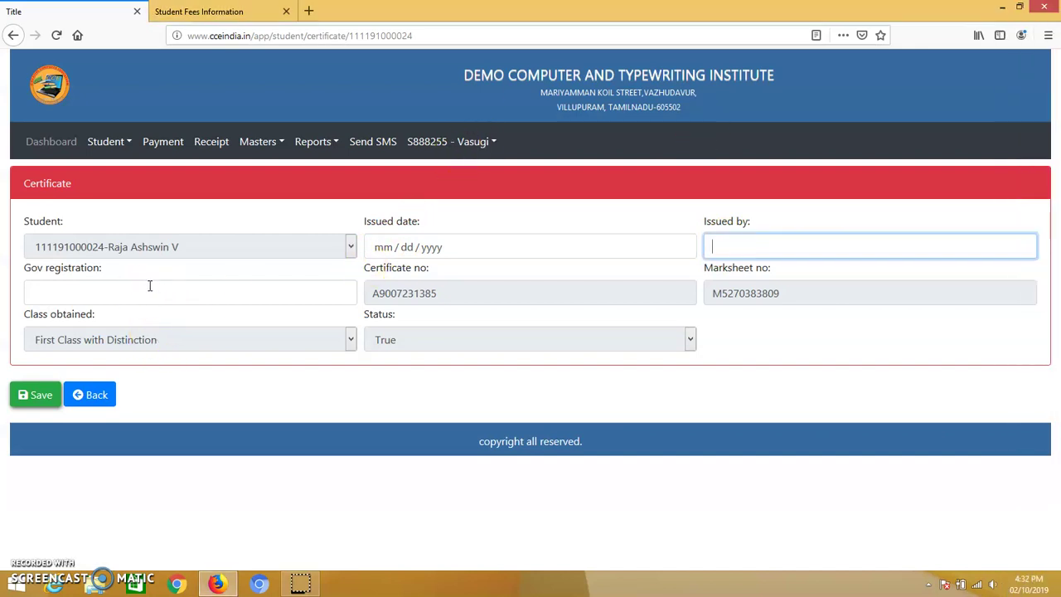
click(146, 283)
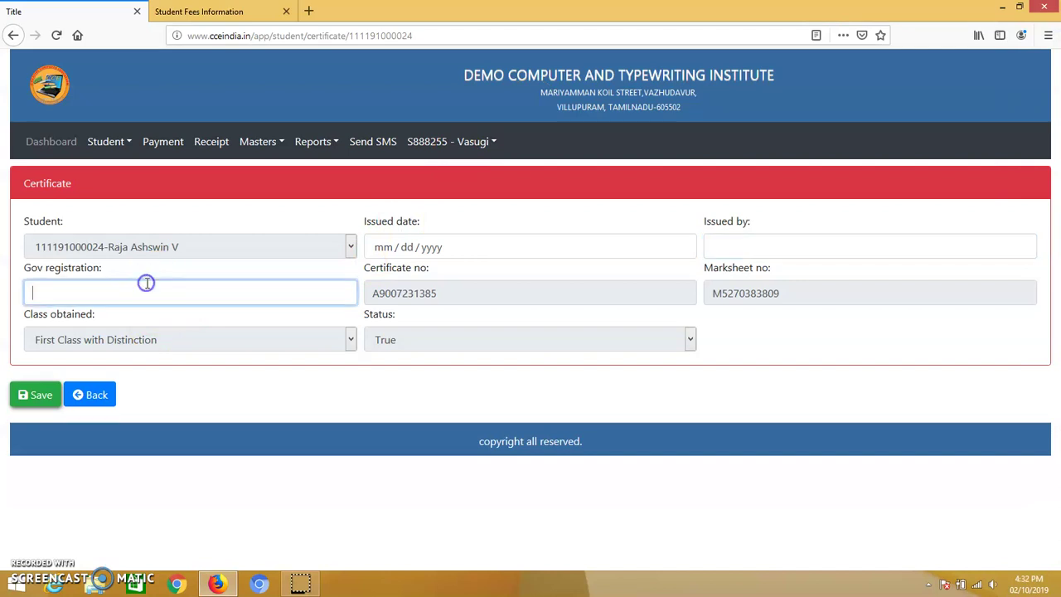
click(40, 397)
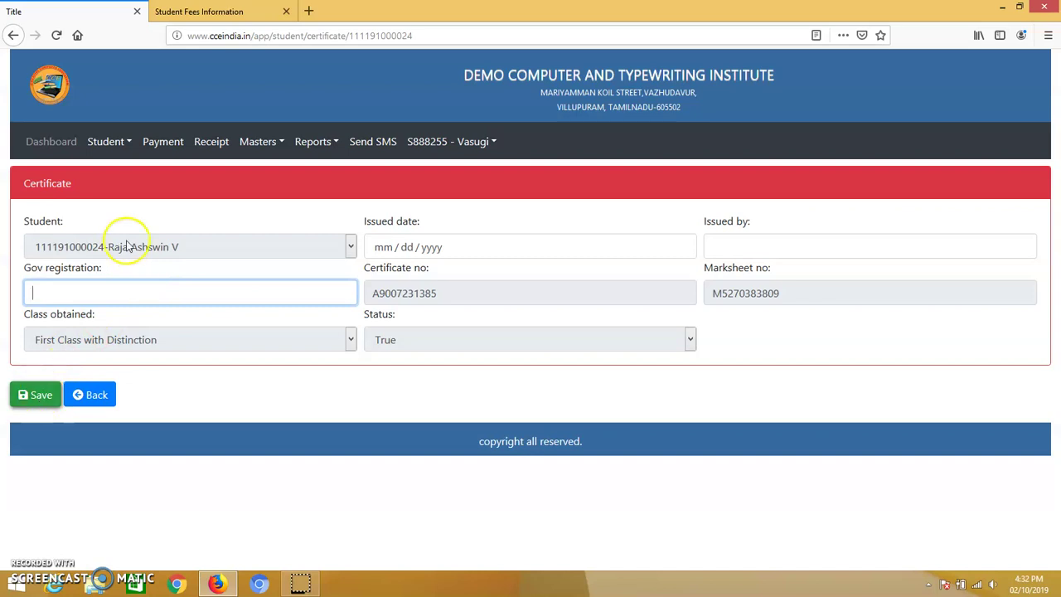
click(126, 132)
click(126, 141)
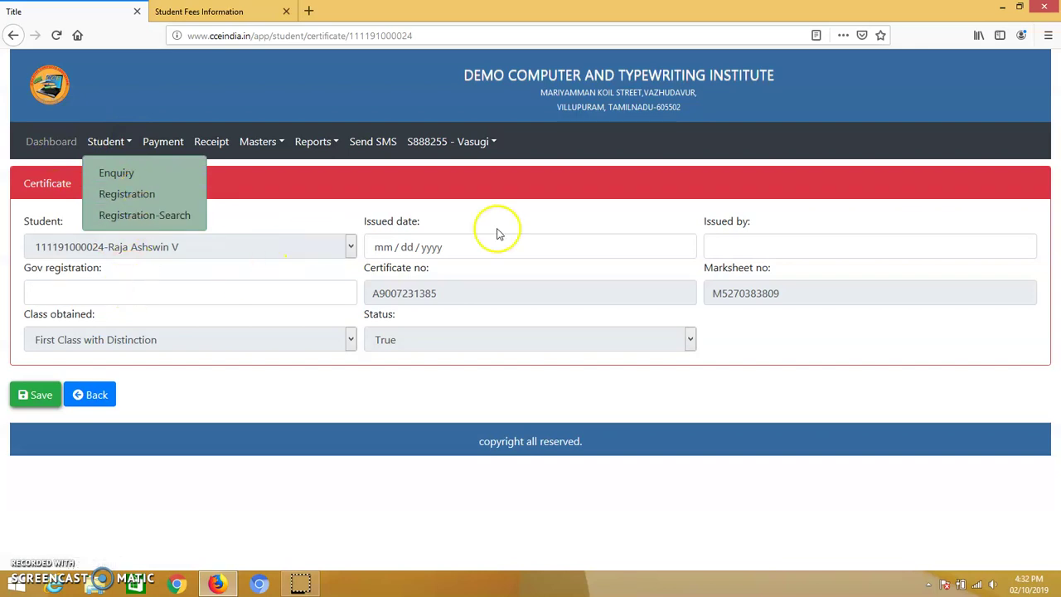
Set issued date 9 Oct 2019, enter the issuer, Gov registration 665566, and save.
click(386, 249)
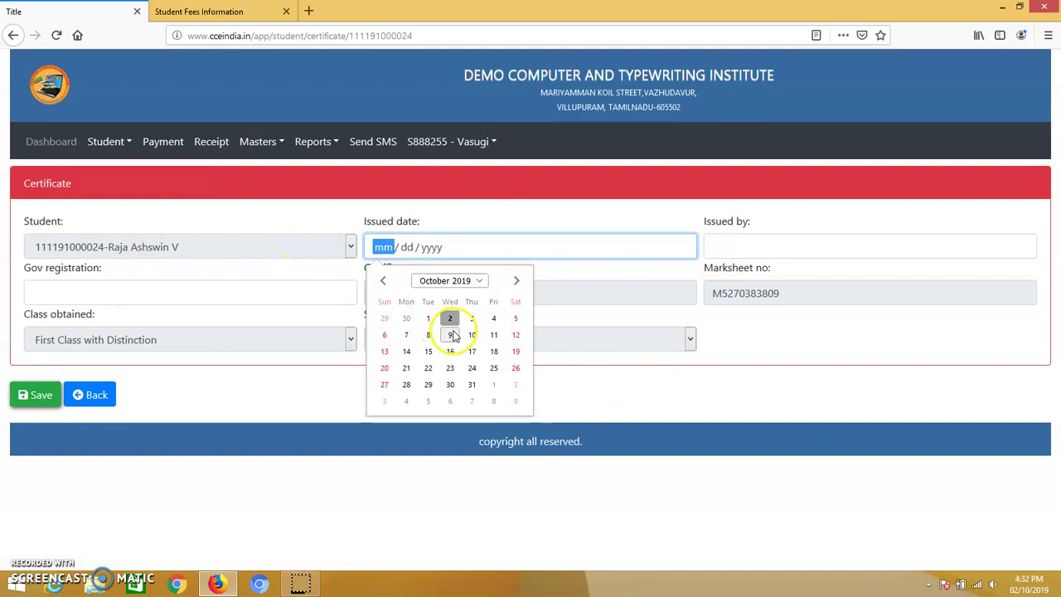
click(450, 335)
click(767, 244)
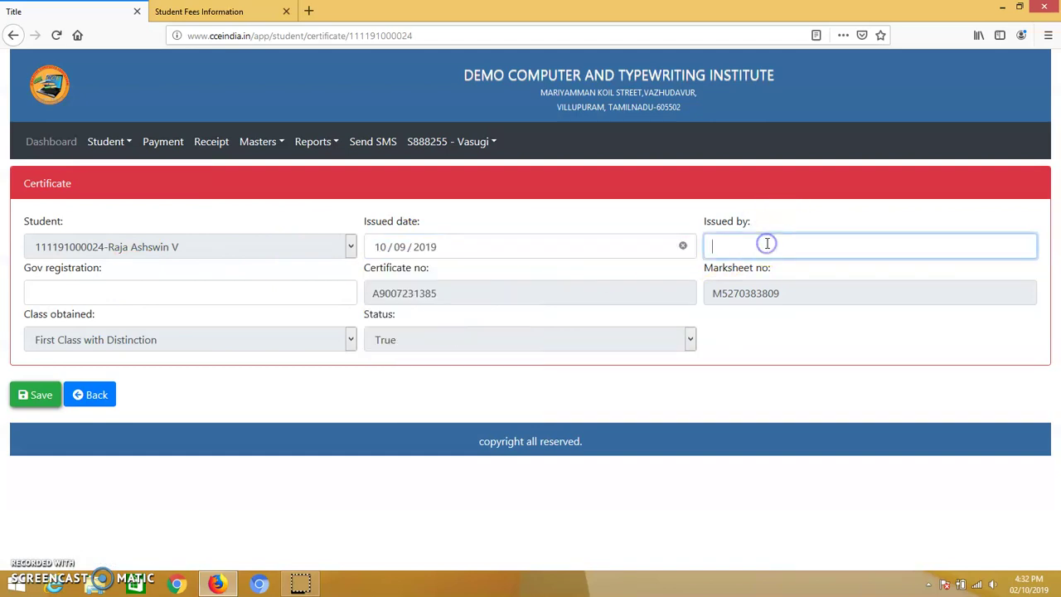
text(vee)
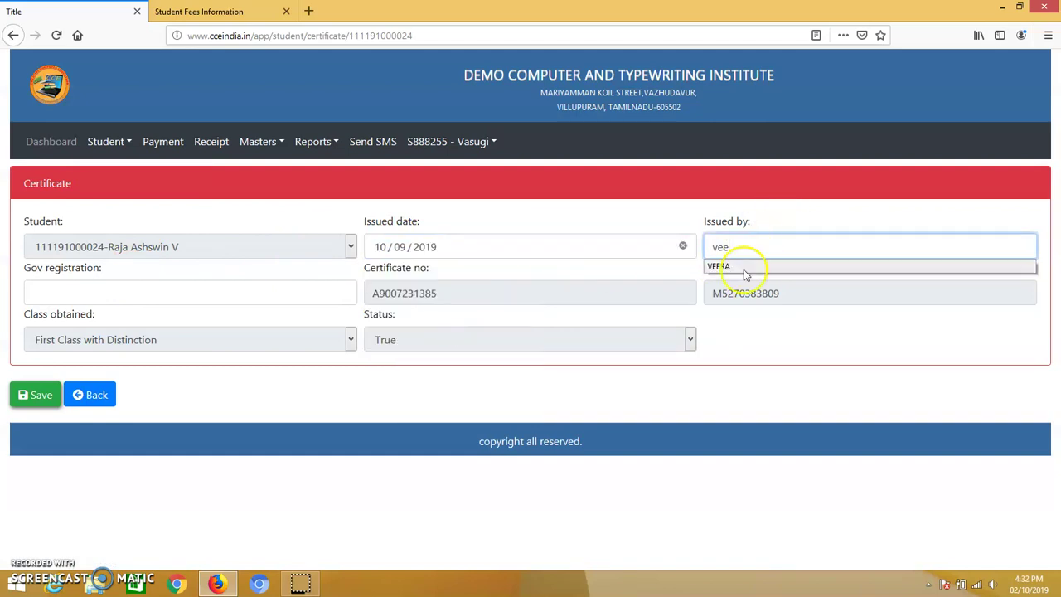
key(Escape)
key(Tab)
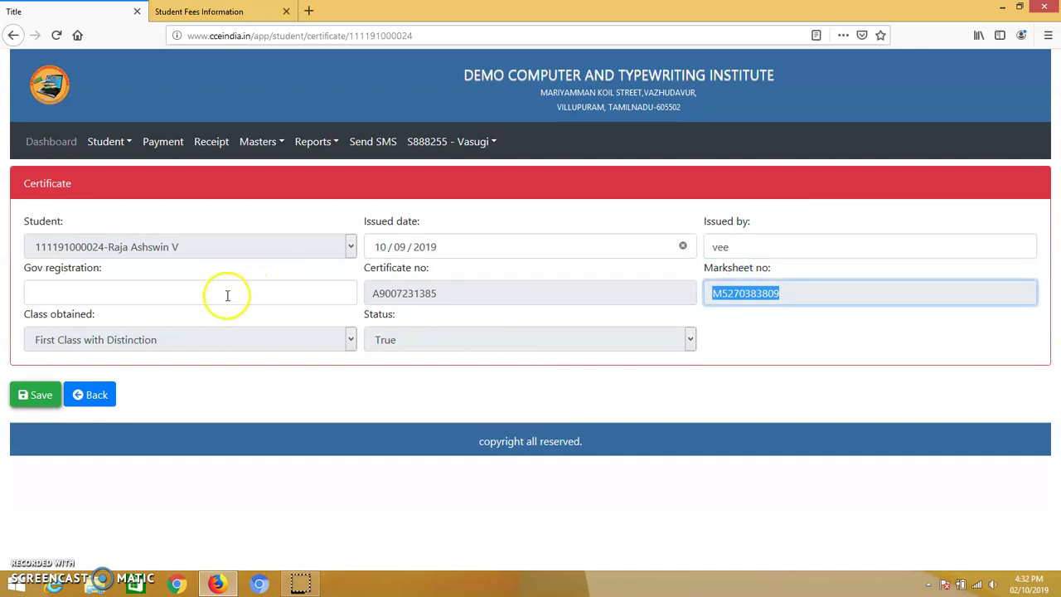
click(226, 296)
text(665566)
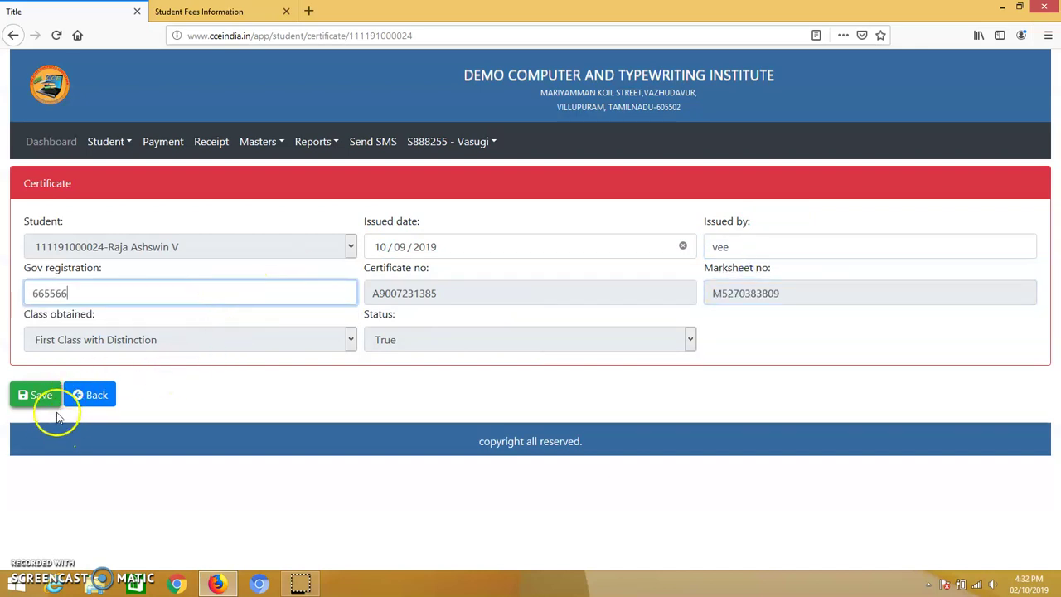
click(31, 395)
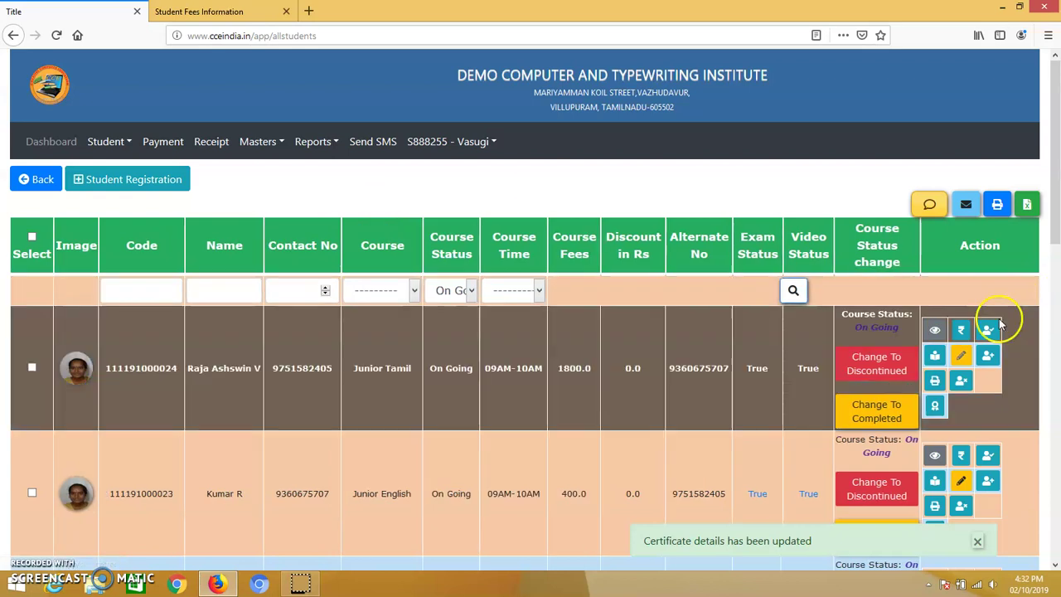
Check the first student's Certificate, Marks, Book Issue, Attendance, Fees and Address tabs, then go to the dashboard.
click(937, 332)
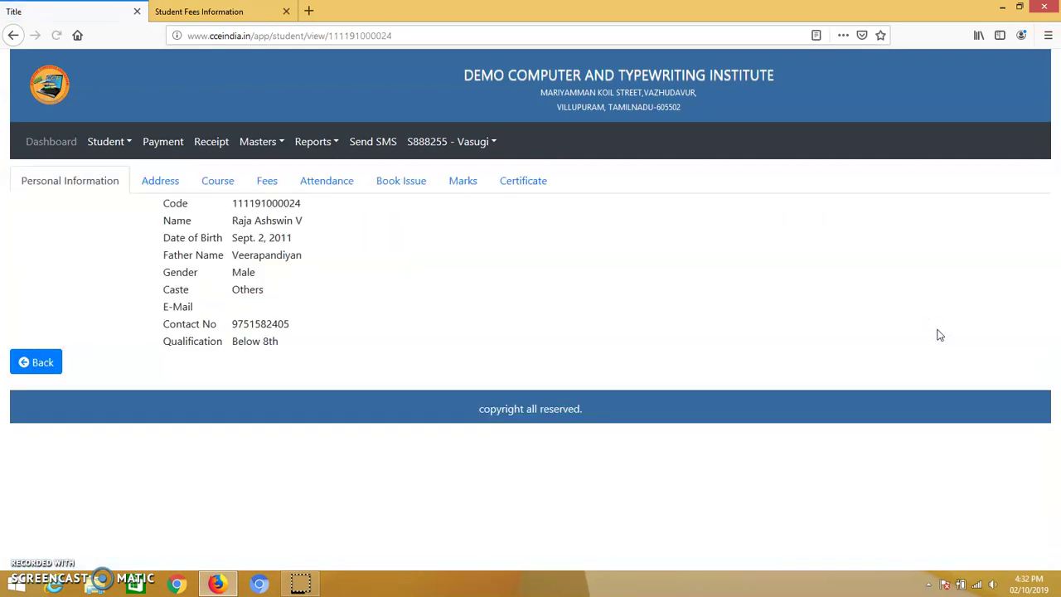
click(522, 183)
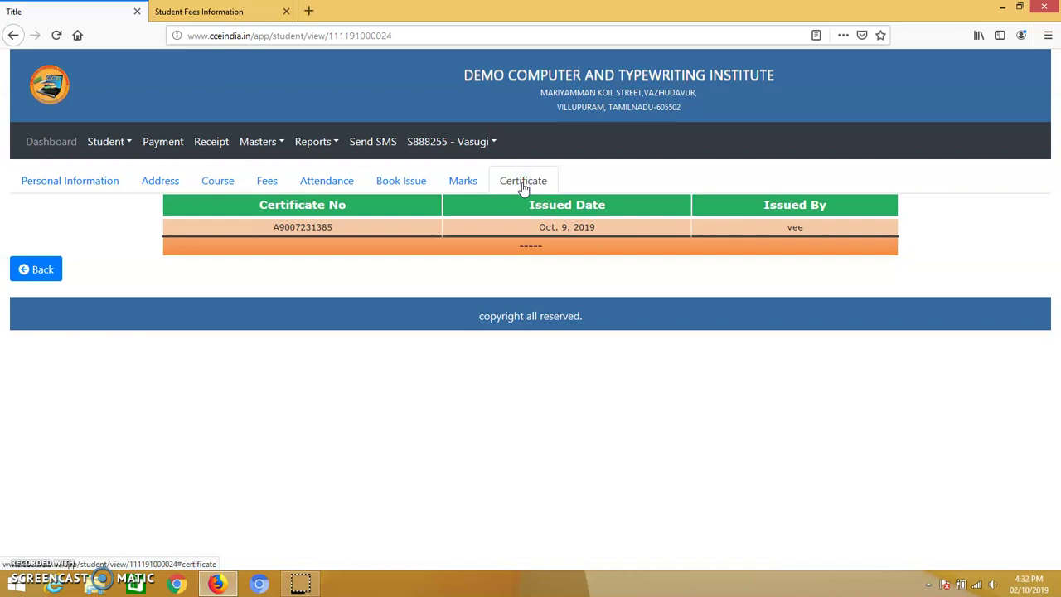
click(463, 184)
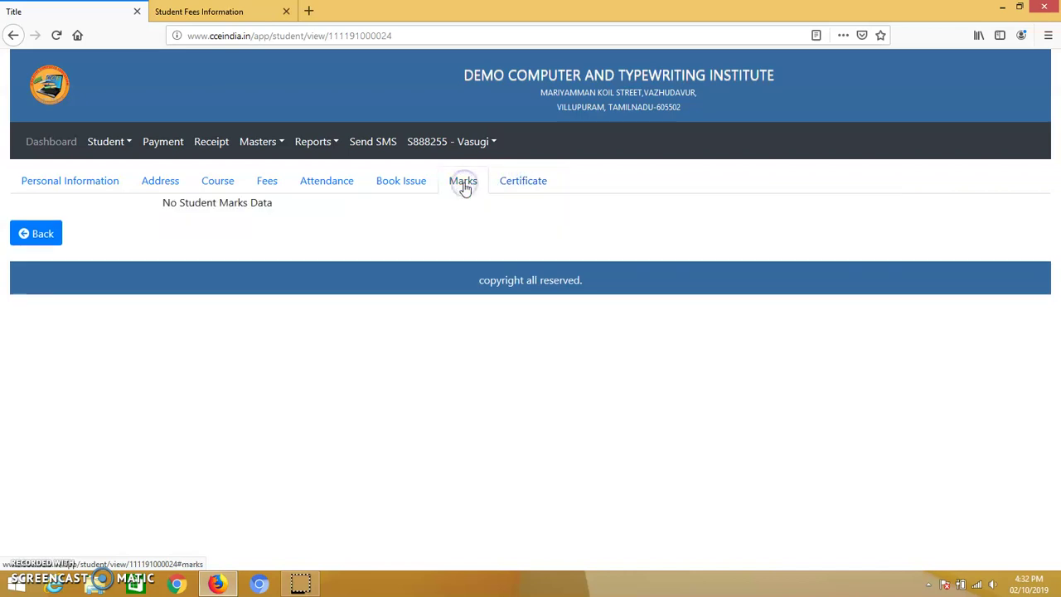
click(387, 187)
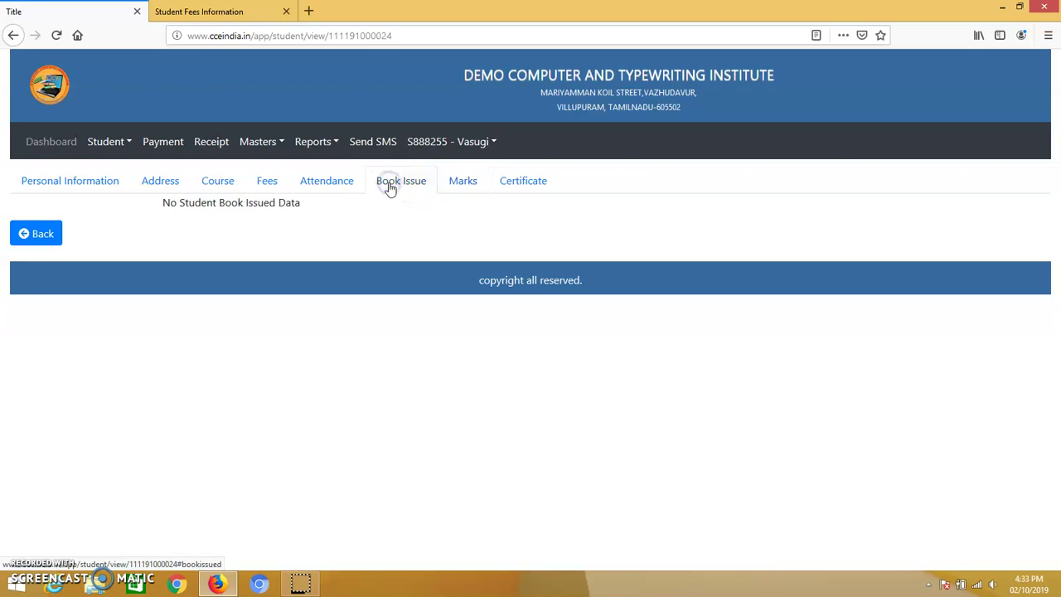
click(317, 186)
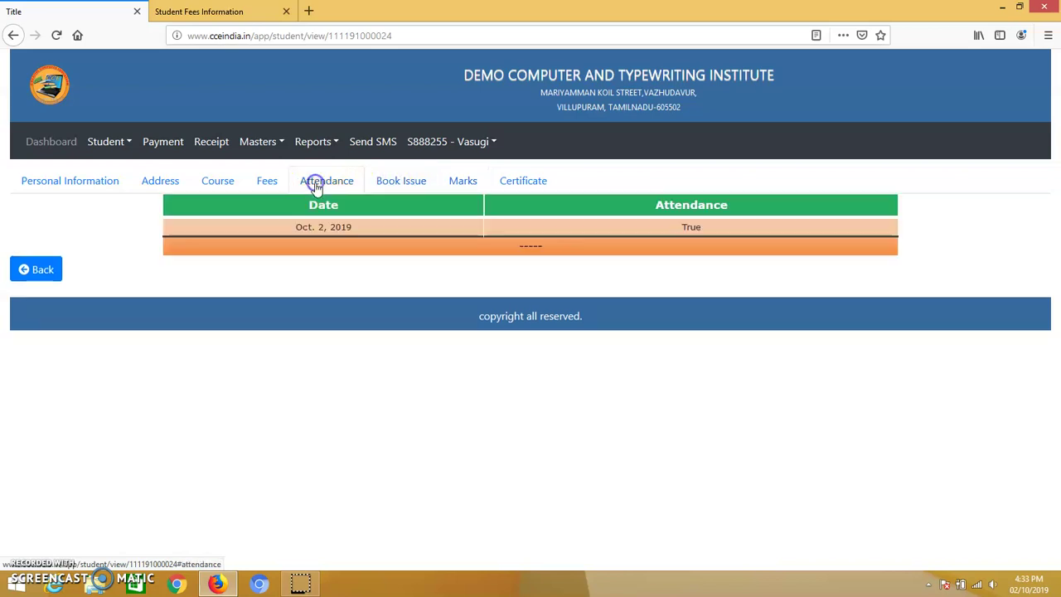
click(269, 185)
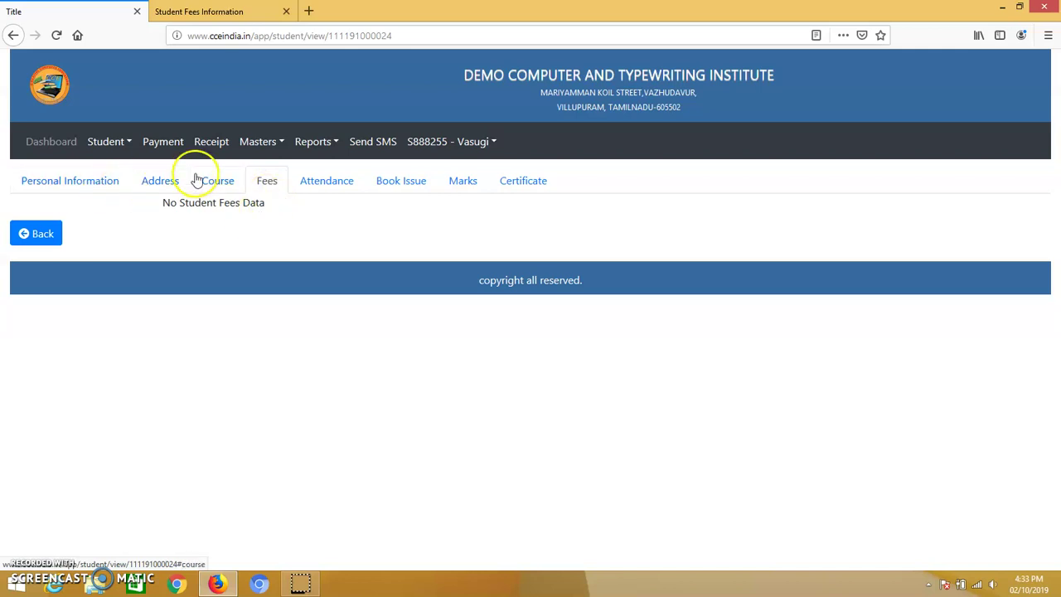
click(167, 182)
click(51, 141)
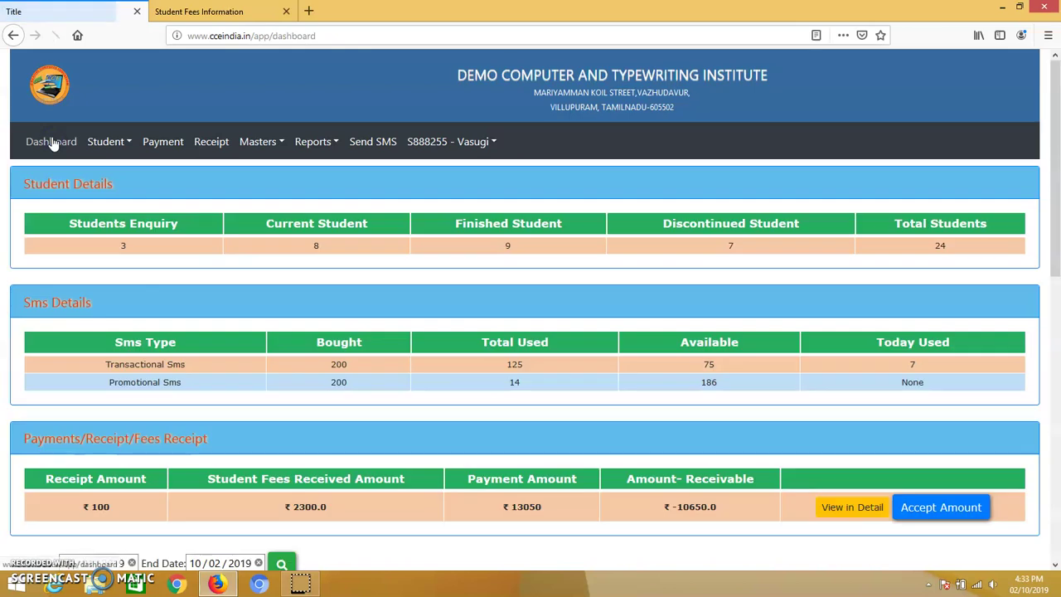
Open Student > Registration-Search, glancing at the Course Time filter without applying it.
click(131, 143)
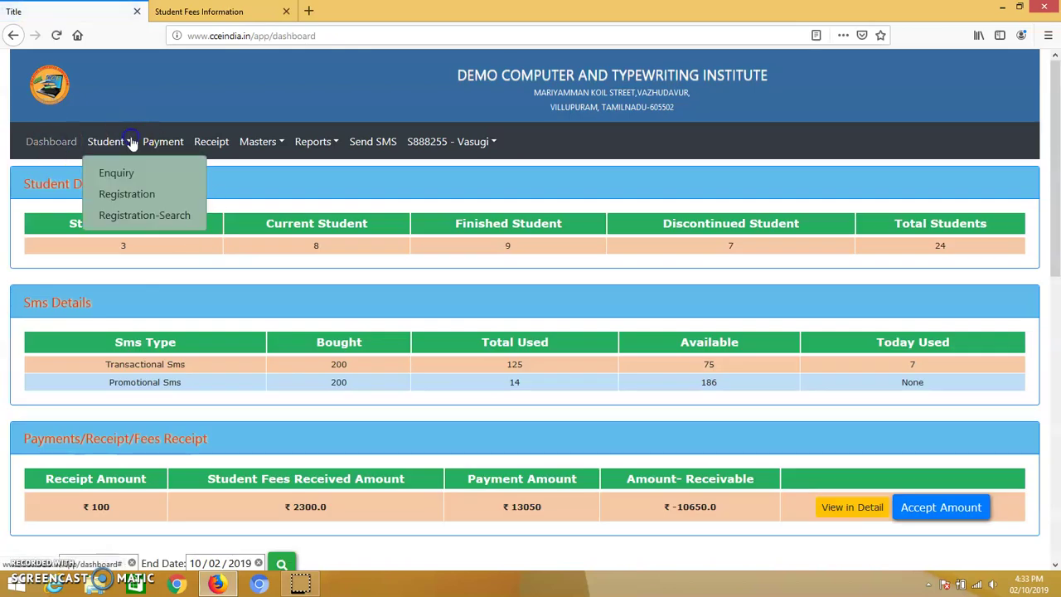
click(141, 214)
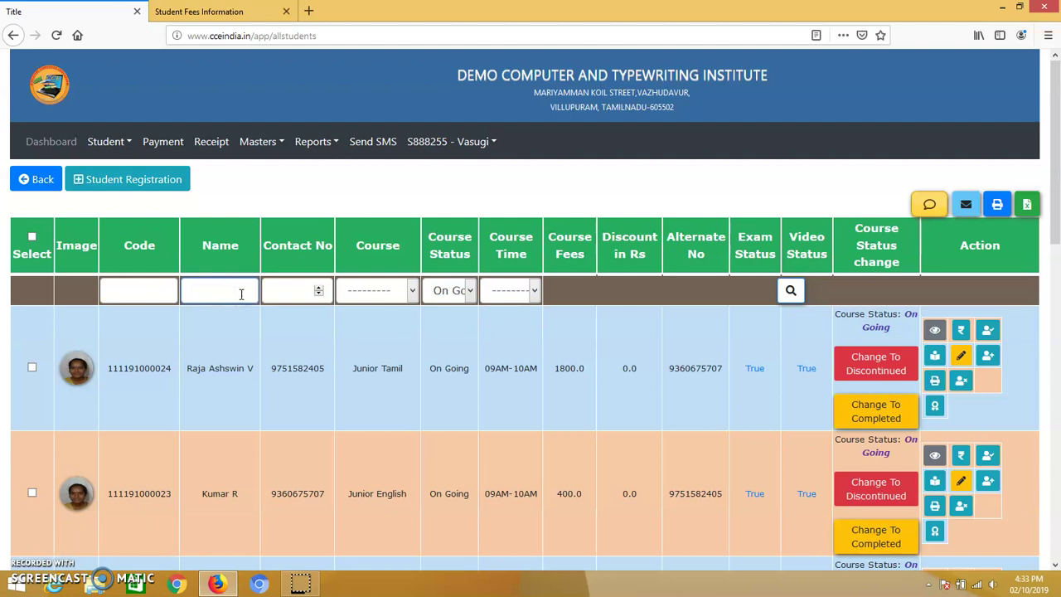
click(520, 292)
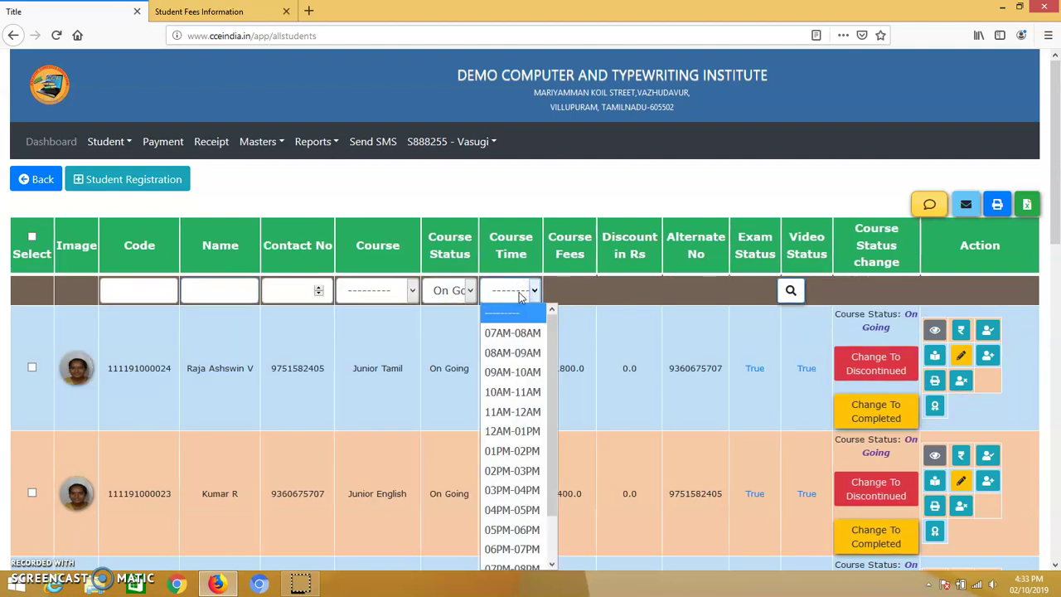
click(638, 284)
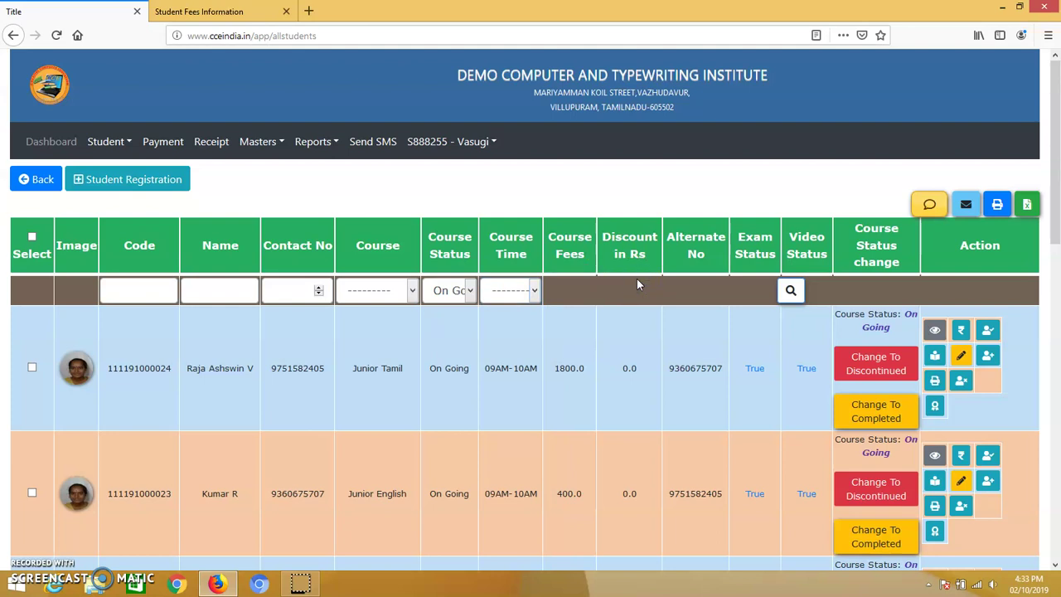